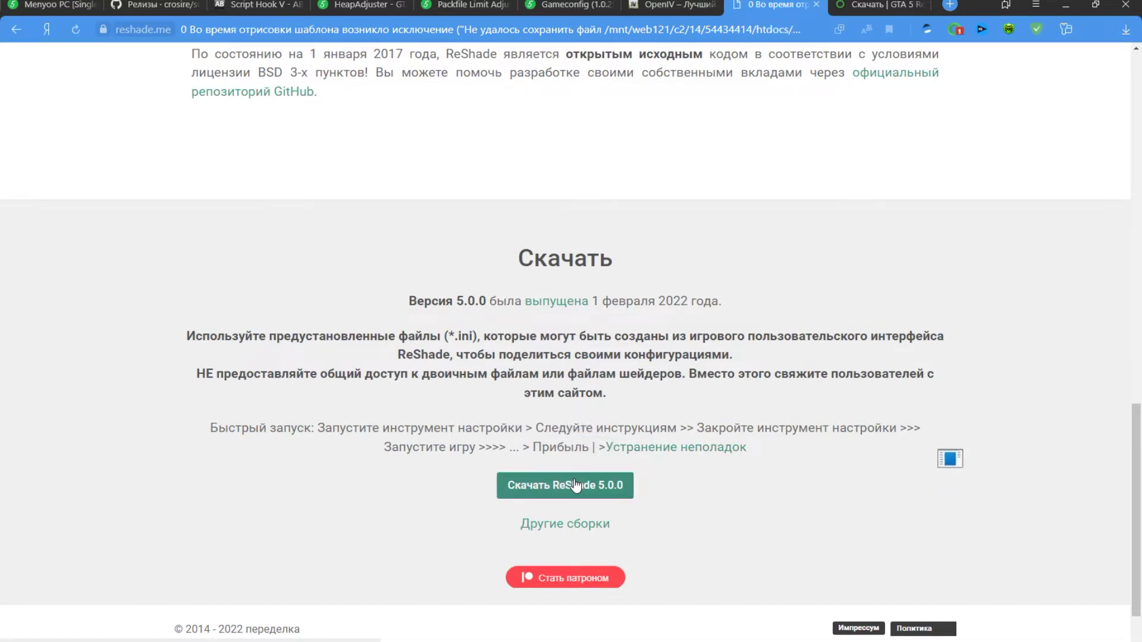
Download the OpenIV 4.1 installer and the current V27 release of Gameconfig (1.0.2545) for Limitless Vehicles.
{"action": "left_click", "coordinate": [666, 5]}
{"action": "left_click", "coordinate": [491, 174]}
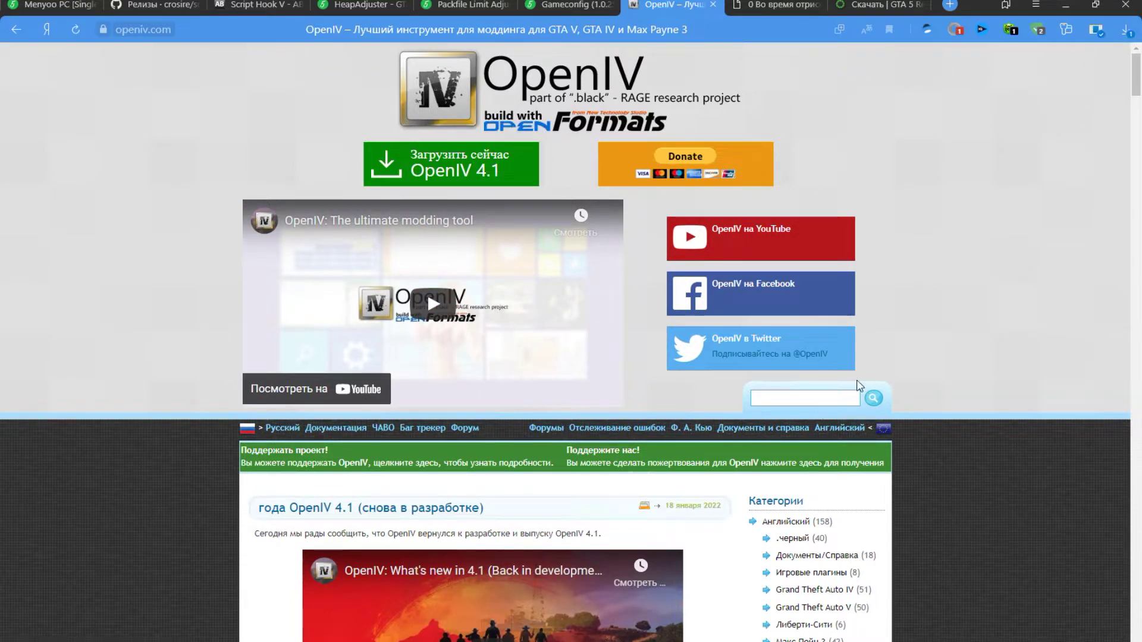
{"action": "left_click", "coordinate": [574, 5]}
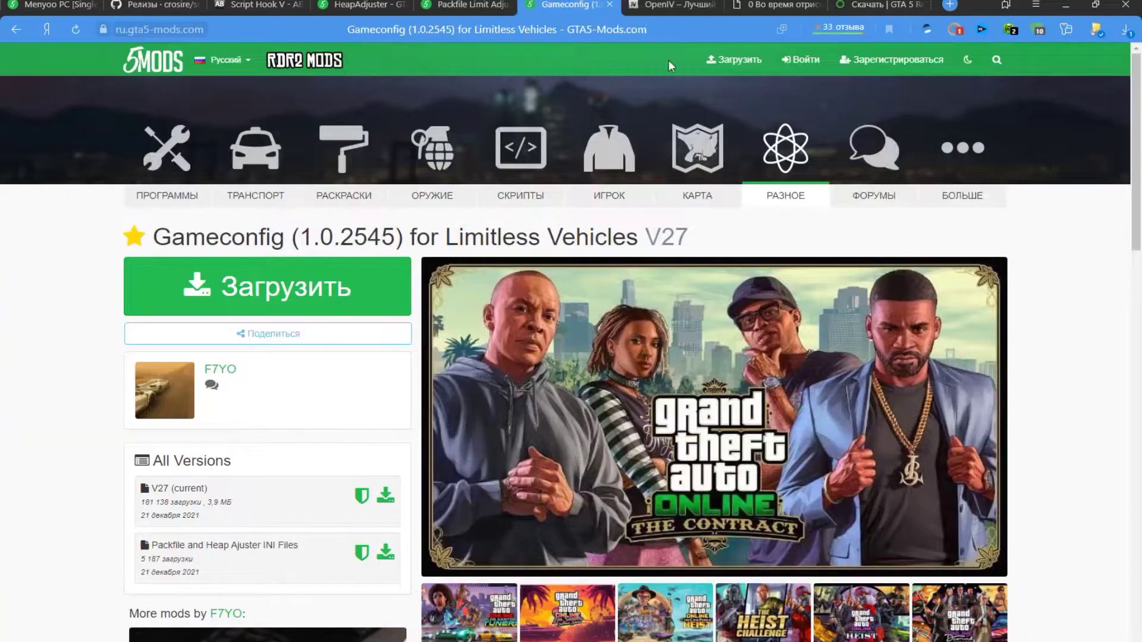
{"action": "left_click", "coordinate": [307, 298]}
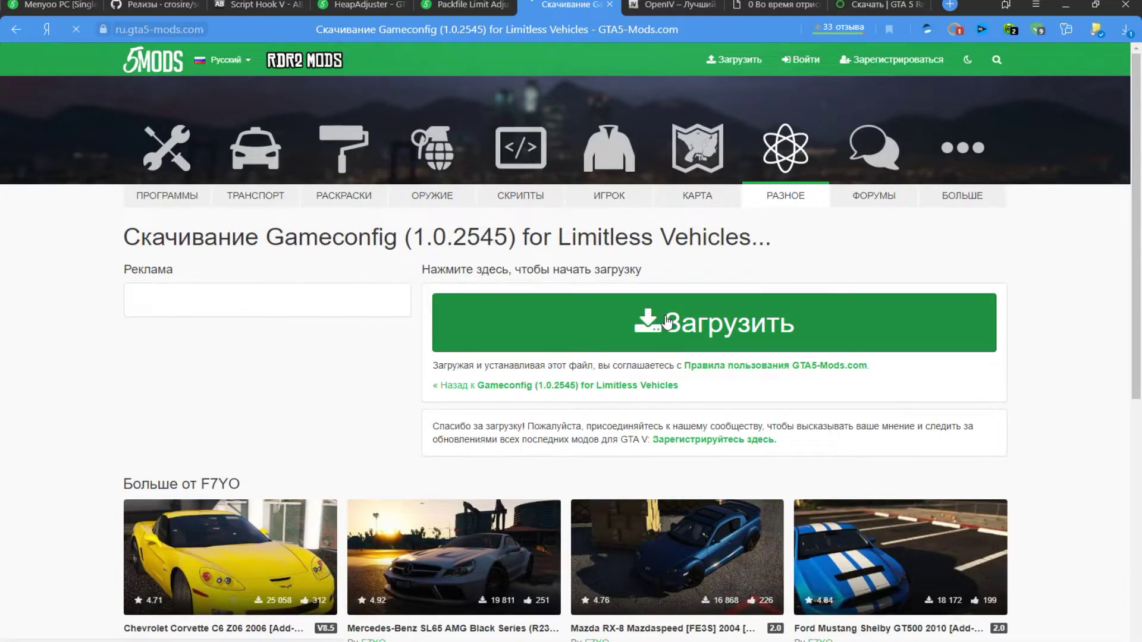
{"action": "left_click", "coordinate": [675, 330]}
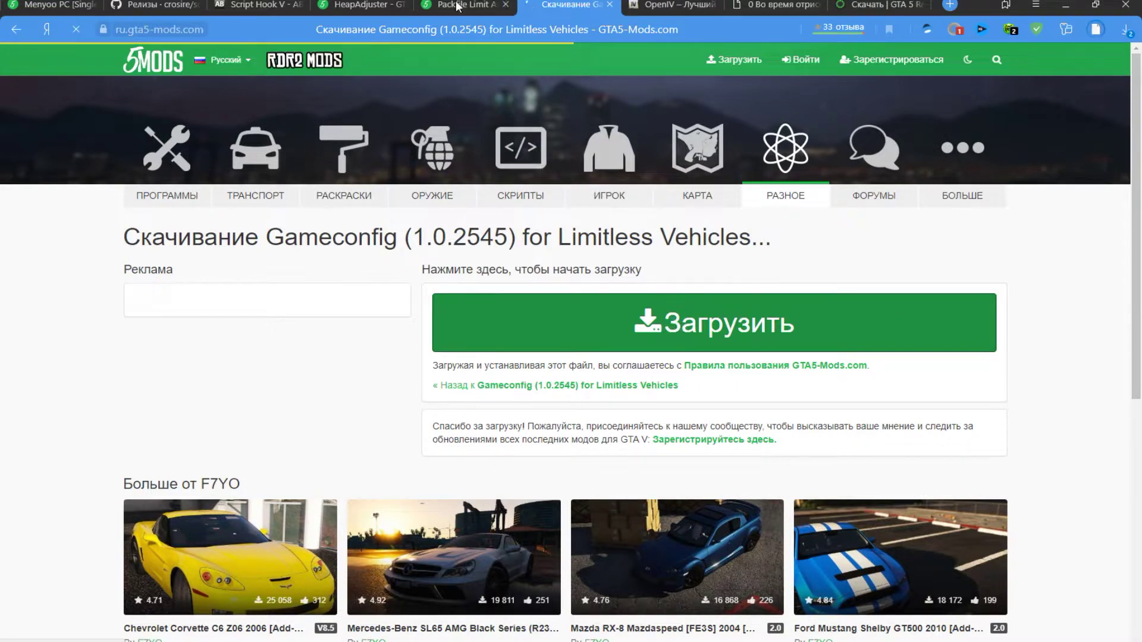
Download the Packfile Limit Adjuster 1.1 archive from its GTA5-Mods page.
{"action": "left_click", "coordinate": [458, 5]}
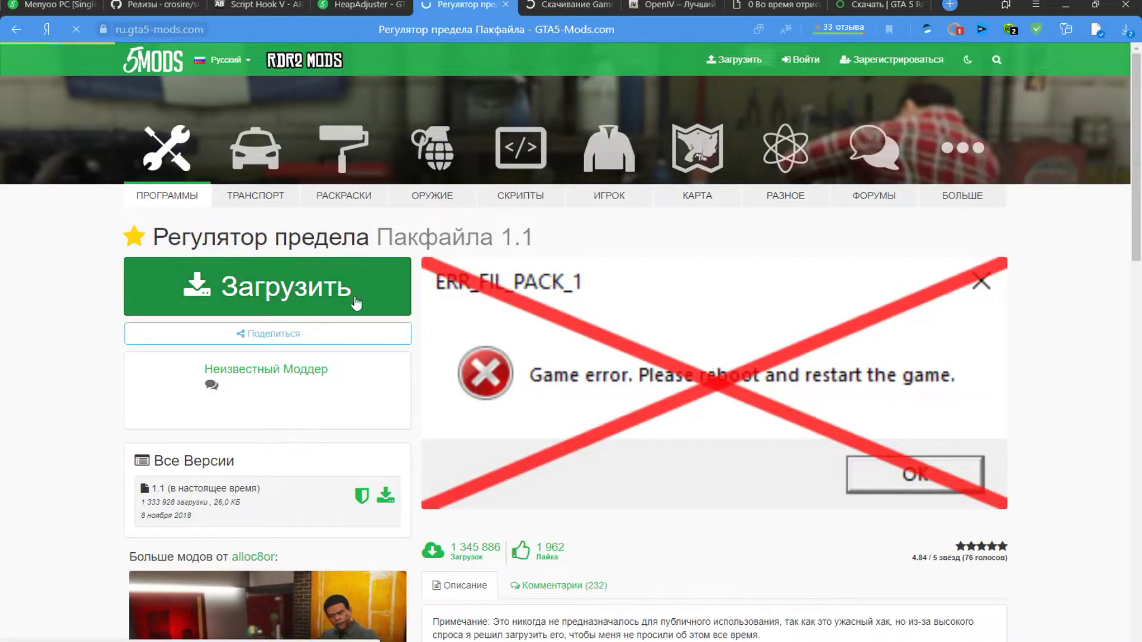
{"action": "left_click", "coordinate": [355, 303]}
{"action": "left_click", "coordinate": [639, 330]}
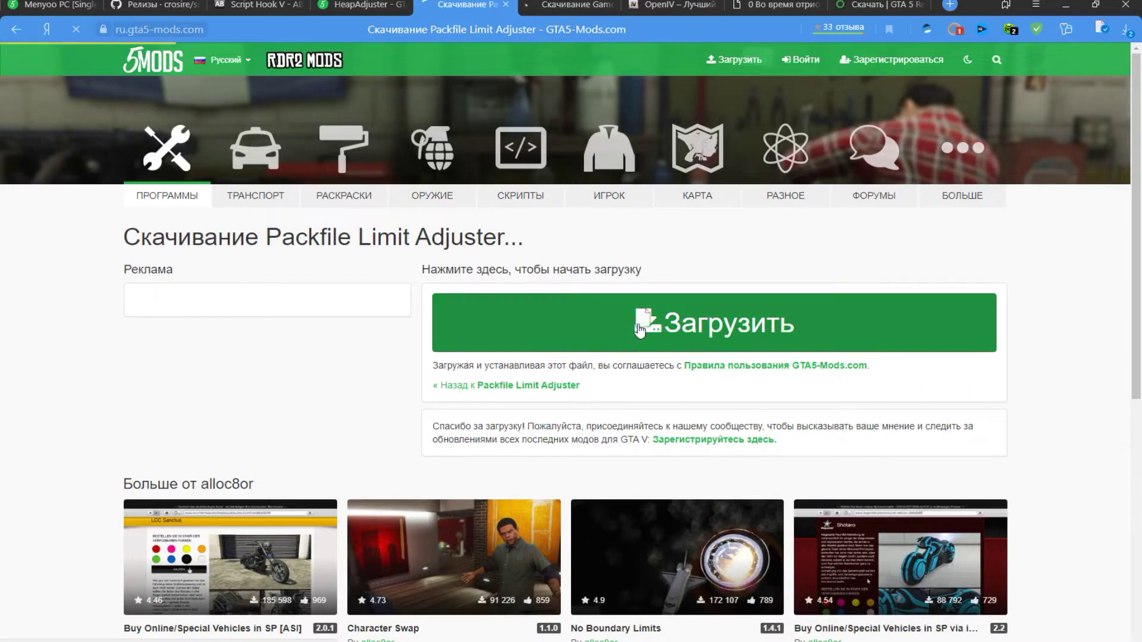
Download the HeapAdjuster 1.0 archive from its GTA5-Mods page.
{"action": "left_click", "coordinate": [350, 5]}
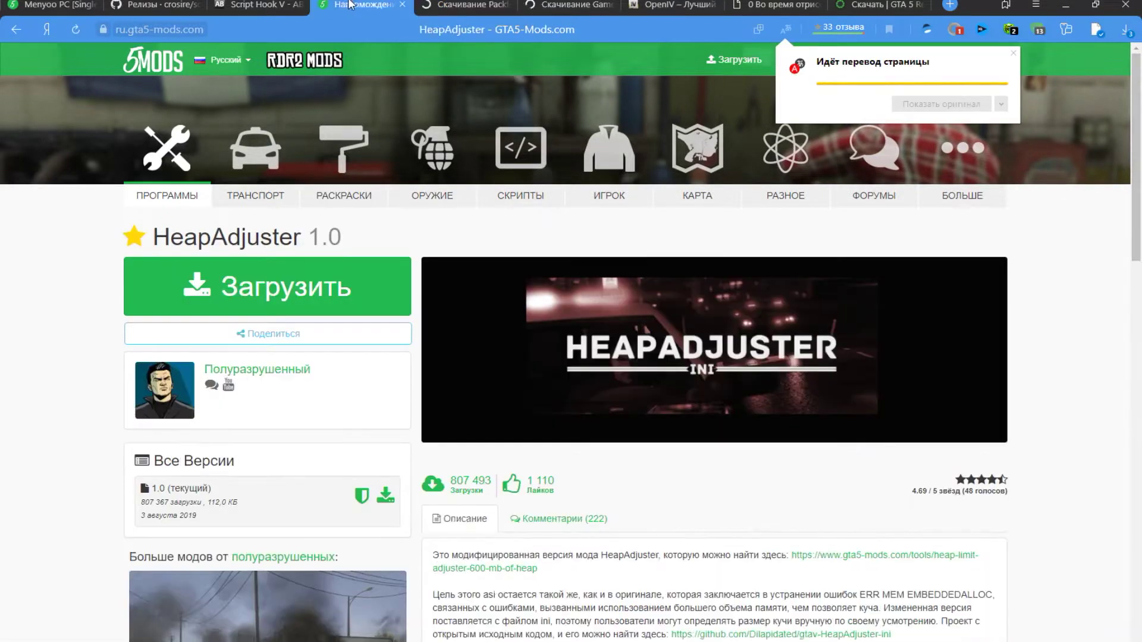
{"action": "left_click", "coordinate": [286, 286]}
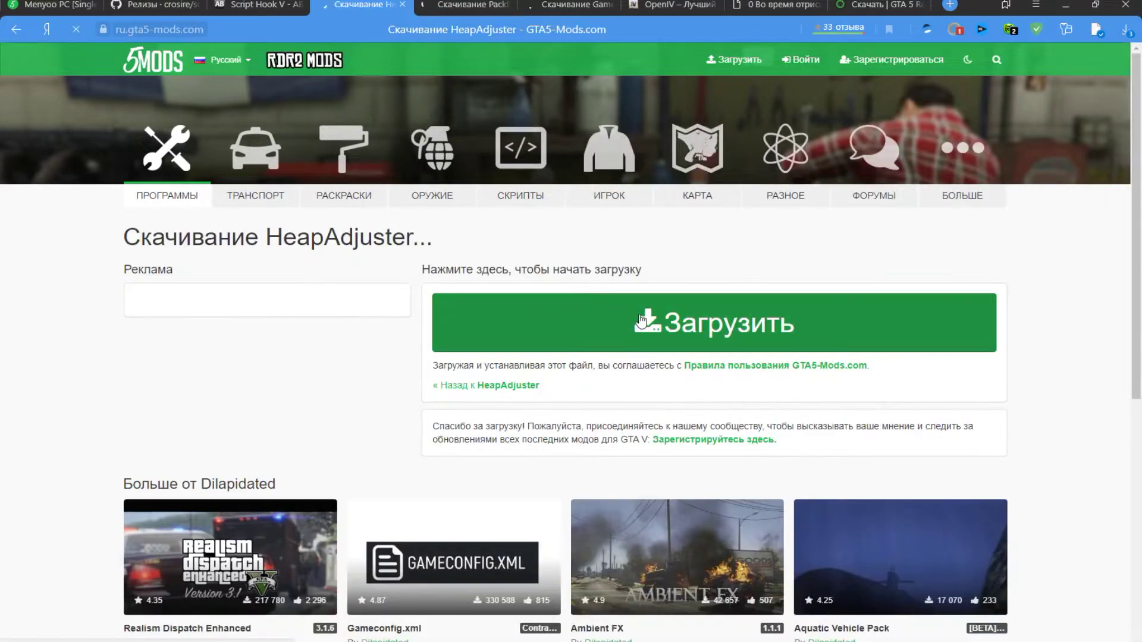
{"action": "left_click", "coordinate": [642, 323]}
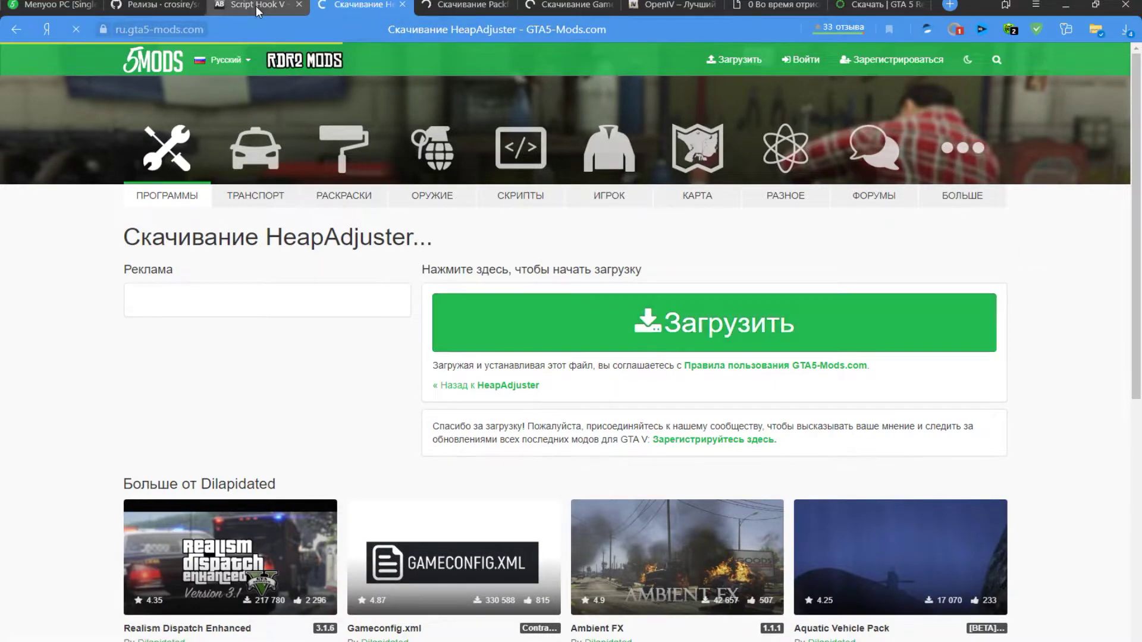
Download Script Hook V v1.0.2545.0 and the ScriptHookVDotNet.zip asset of the v3.4.0 release on GitHub.
{"action": "left_click", "coordinate": [256, 5]}
{"action": "left_click", "coordinate": [579, 541]}
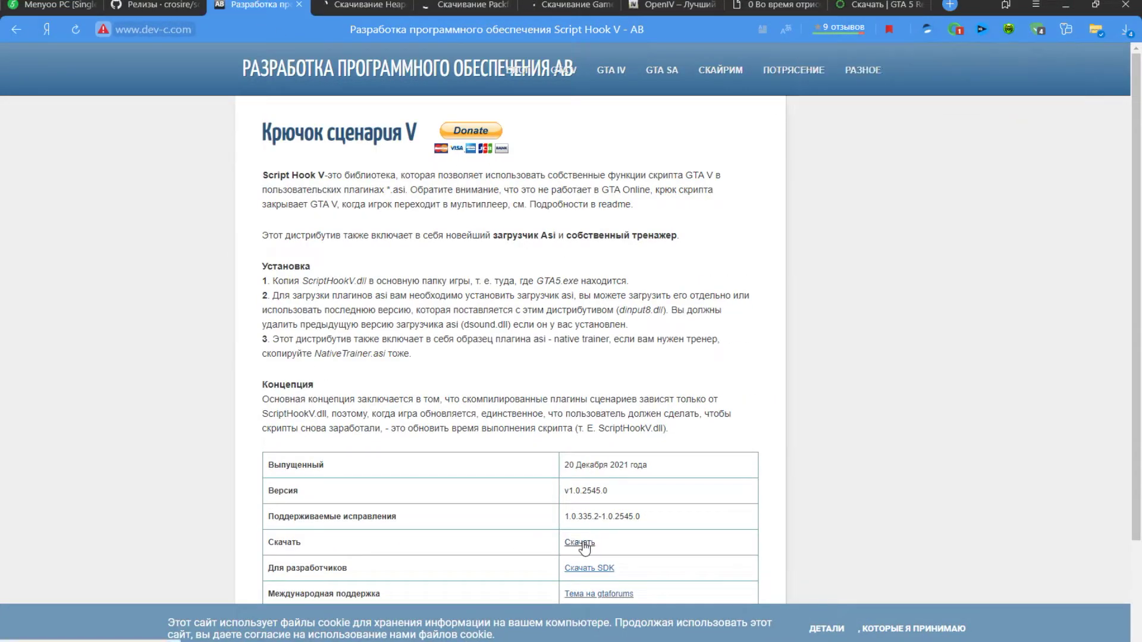
{"action": "left_click", "coordinate": [157, 7]}
{"action": "scroll", "coordinate": [630, 287], "scroll_direction": "down", "scroll_amount": 1}
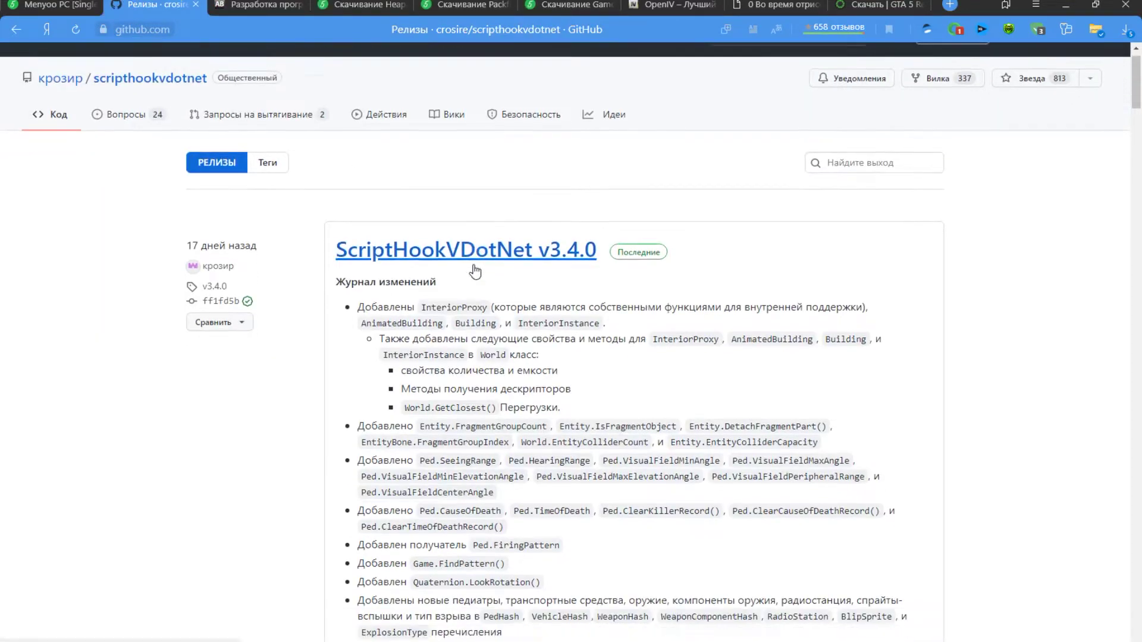
{"action": "scroll", "coordinate": [588, 244], "scroll_direction": "down", "scroll_amount": 12}
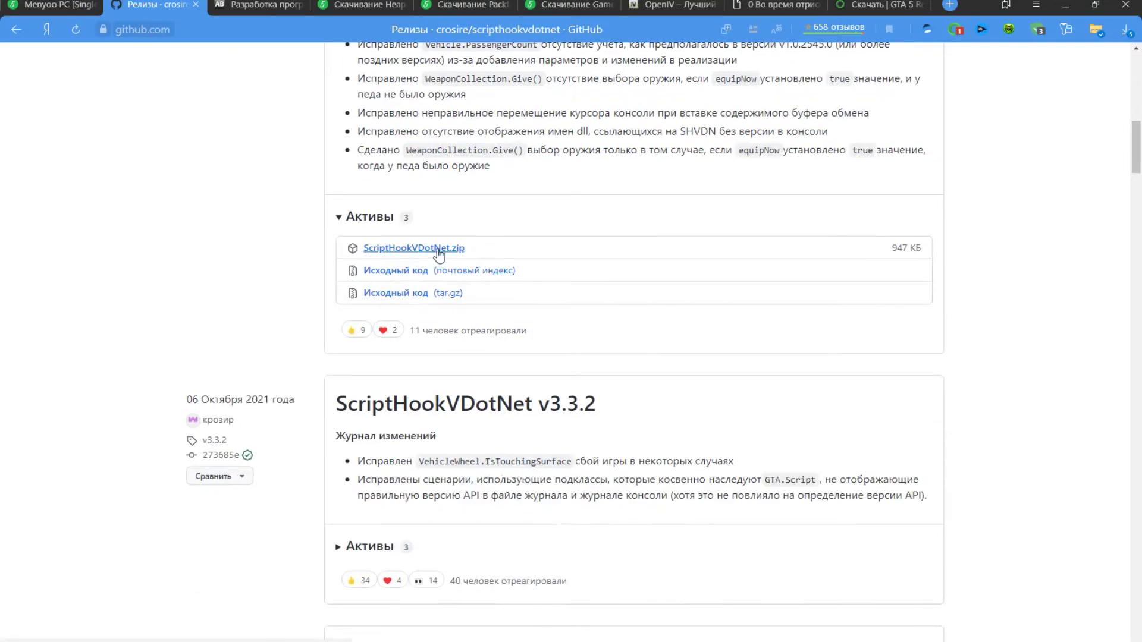
{"action": "left_click", "coordinate": [439, 250]}
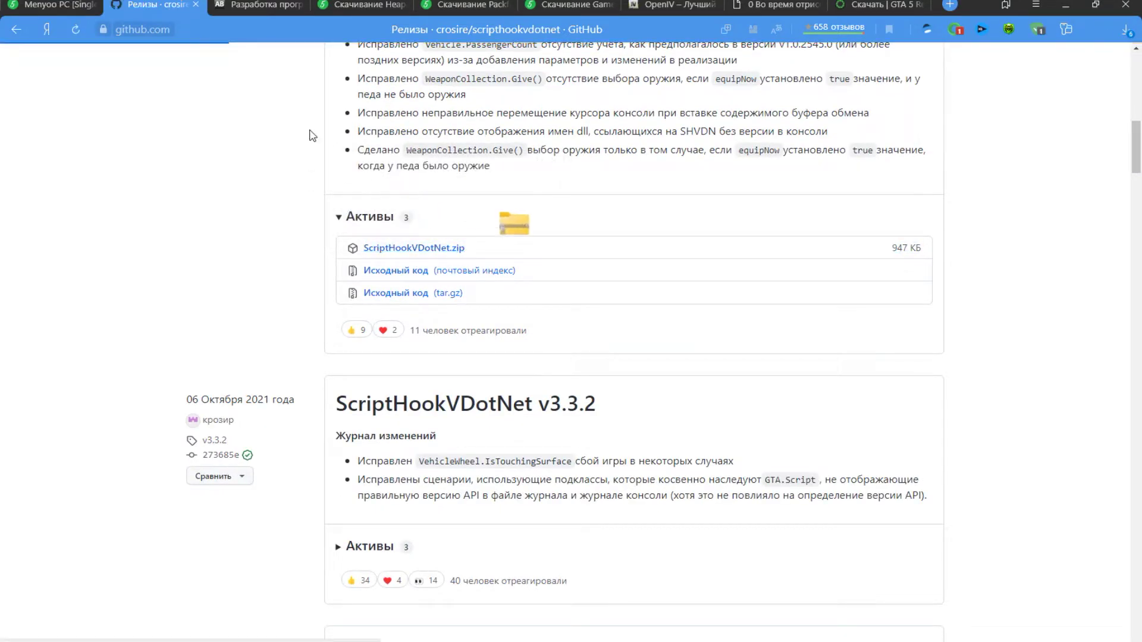
Download the latest Menyoo PC release through the GitHub repository linked from its GTA5-Mods page.
{"action": "left_click", "coordinate": [57, 6]}
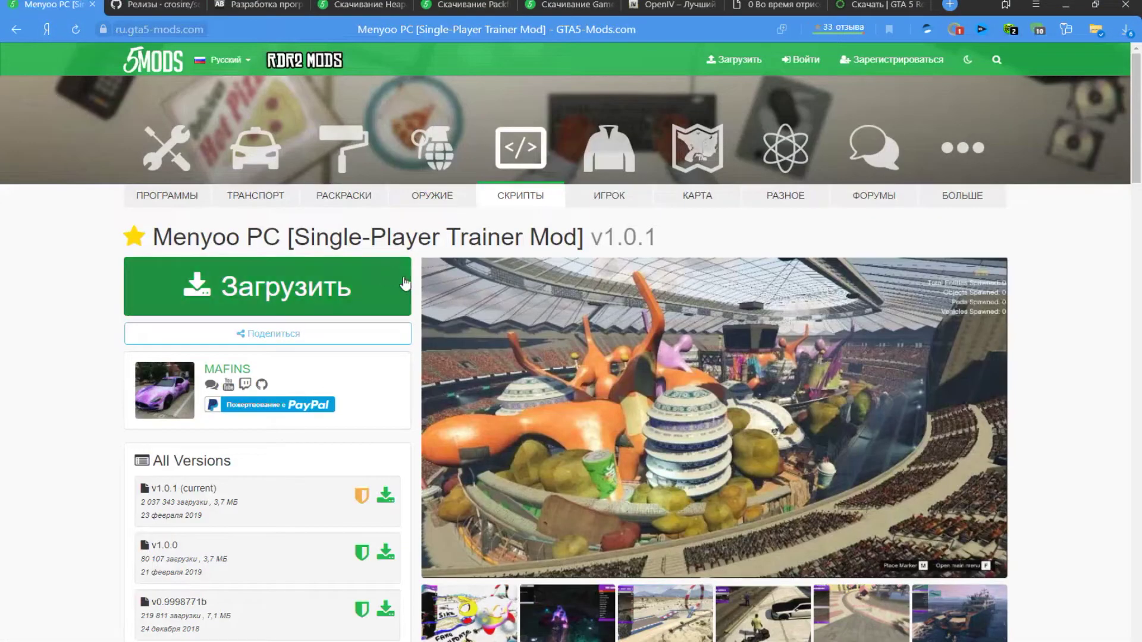
{"action": "left_click", "coordinate": [326, 298]}
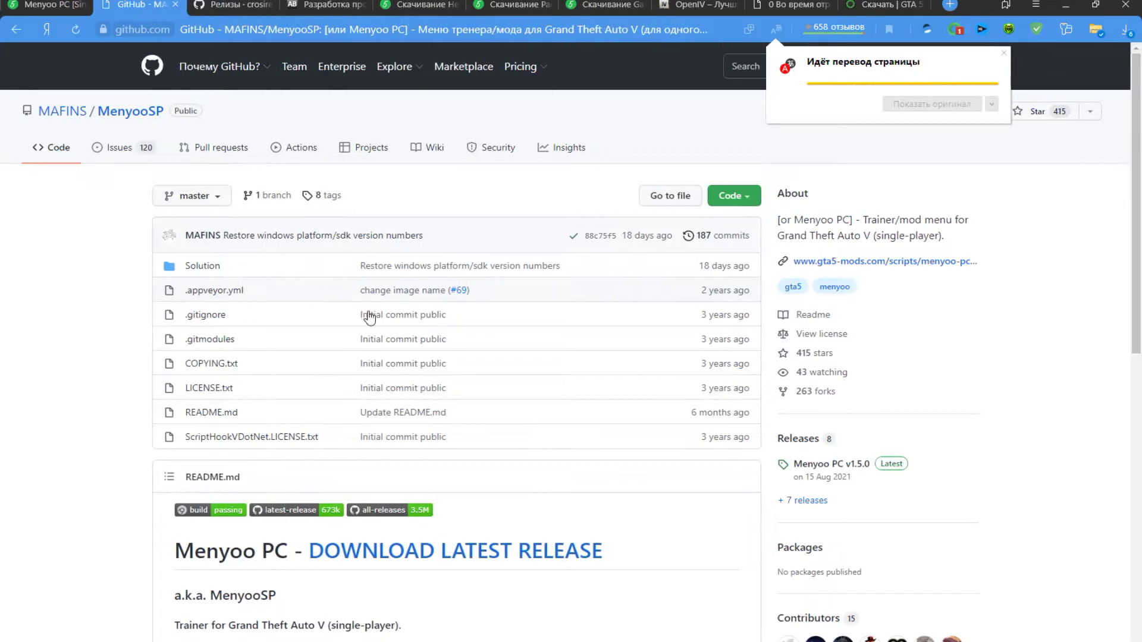
{"action": "scroll", "coordinate": [549, 383], "scroll_direction": "down", "scroll_amount": 1}
{"action": "scroll", "coordinate": [550, 383], "scroll_direction": "down", "scroll_amount": 5}
{"action": "scroll", "coordinate": [555, 362], "scroll_direction": "up", "scroll_amount": 3}
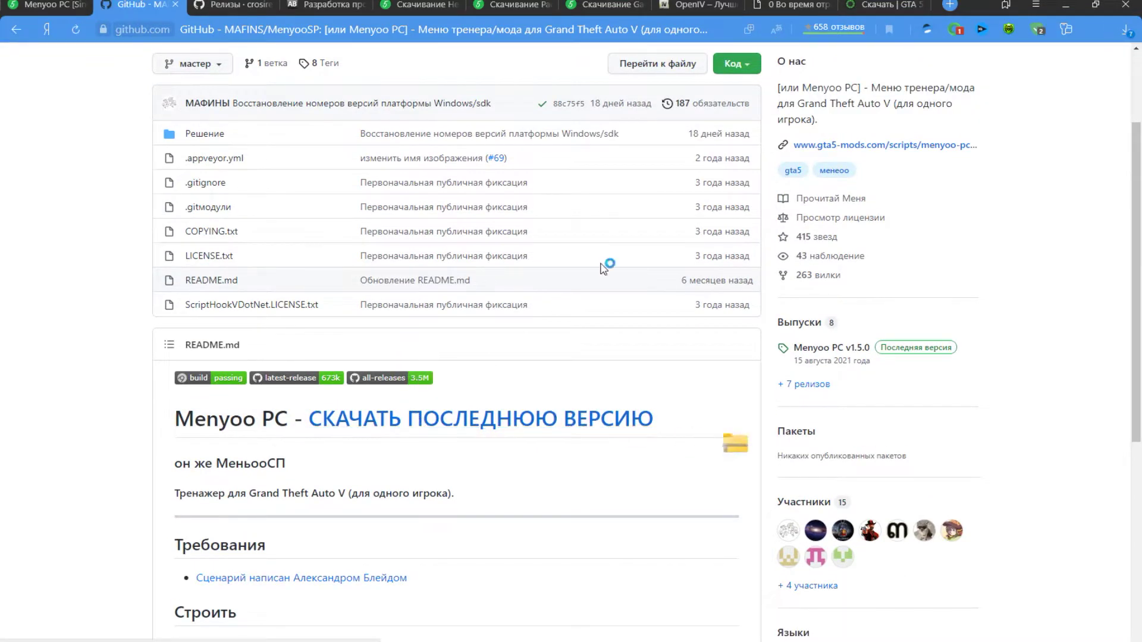
Switch to File Explorer and open the game folder Stem\steamapps\common\Grand Theft Auto V on drive D.
{"action": "left_click", "coordinate": [1064, 7]}
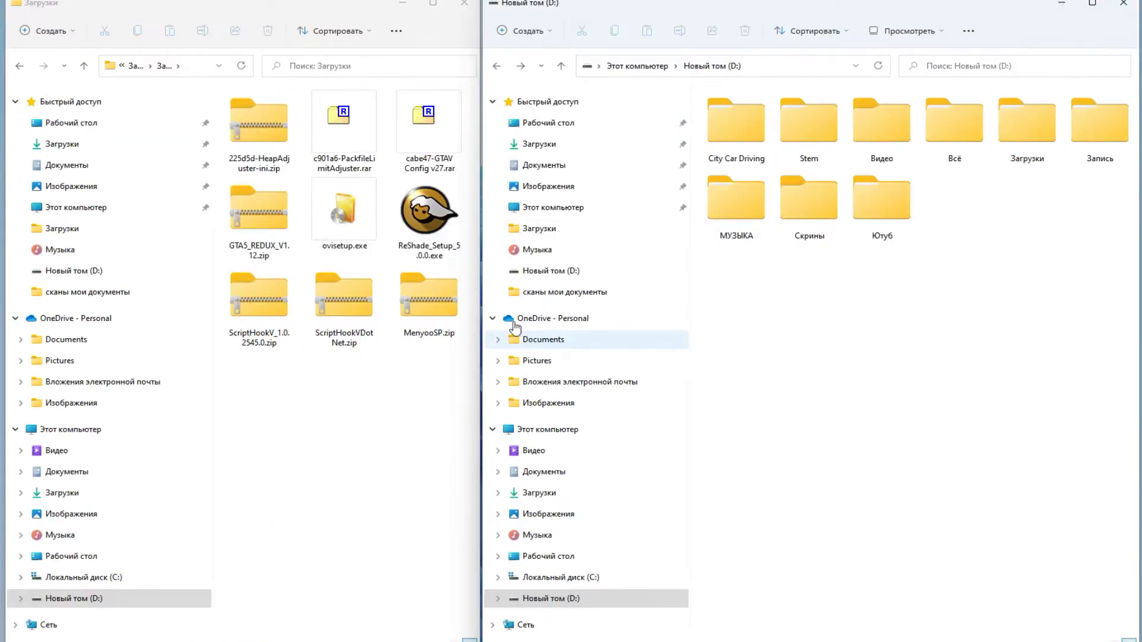
{"action": "left_click_drag", "start_coordinate": [451, 407], "coordinate": [220, 92]}
{"action": "left_click", "coordinate": [354, 448]}
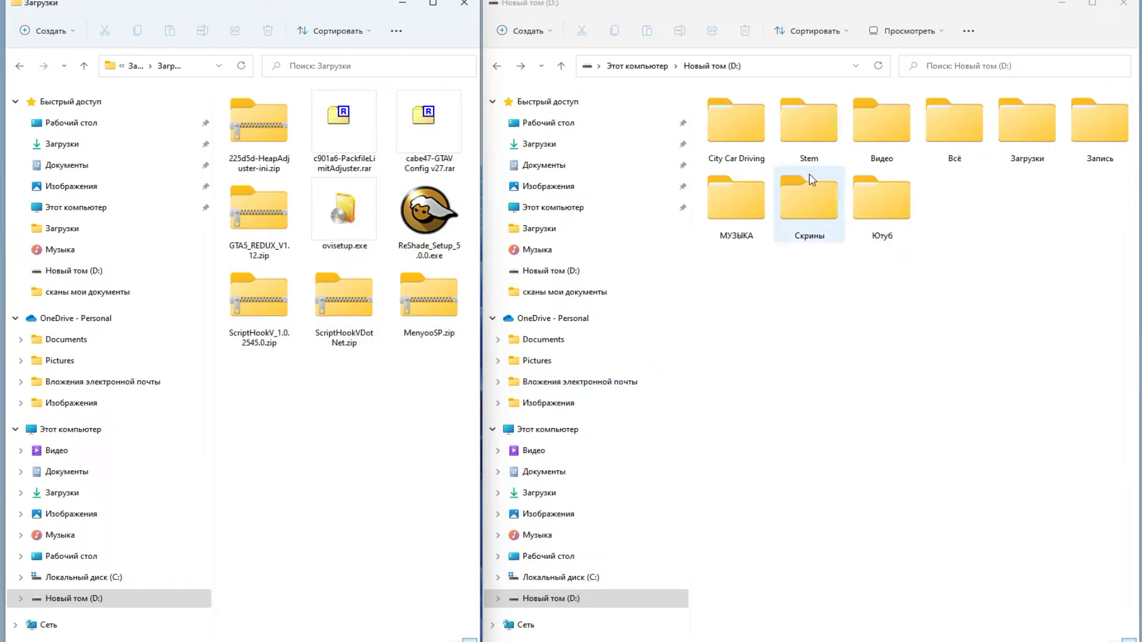
{"action": "double_click", "coordinate": [807, 141]}
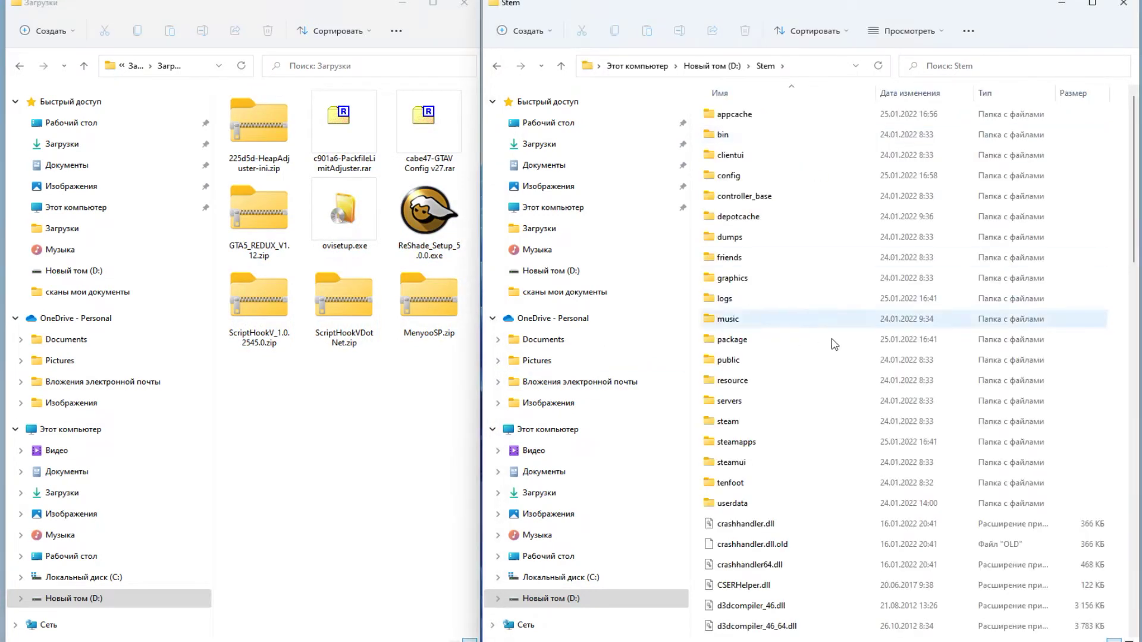
{"action": "double_click", "coordinate": [777, 441]}
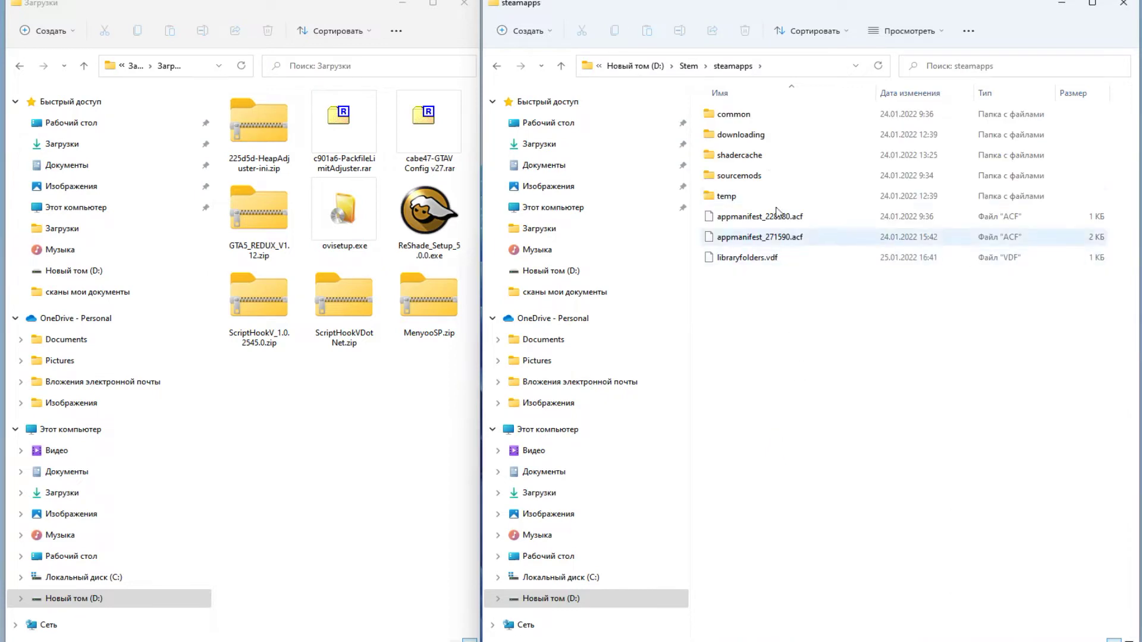
{"action": "double_click", "coordinate": [749, 114]}
{"action": "double_click", "coordinate": [748, 114]}
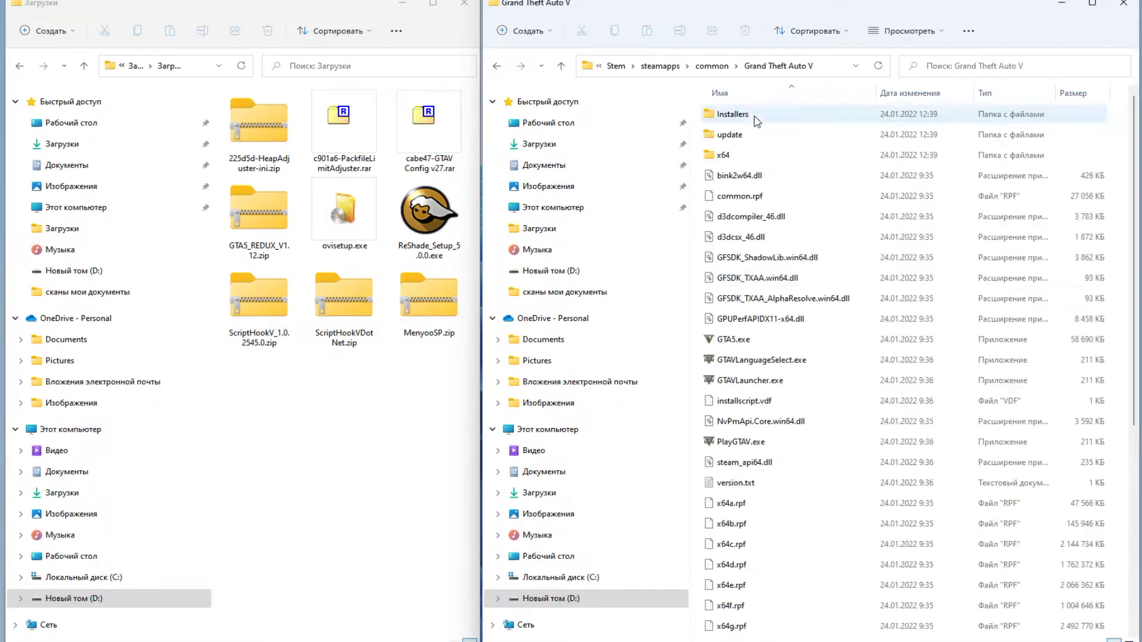
{"action": "scroll", "coordinate": [904, 387], "scroll_direction": "down", "scroll_amount": 5}
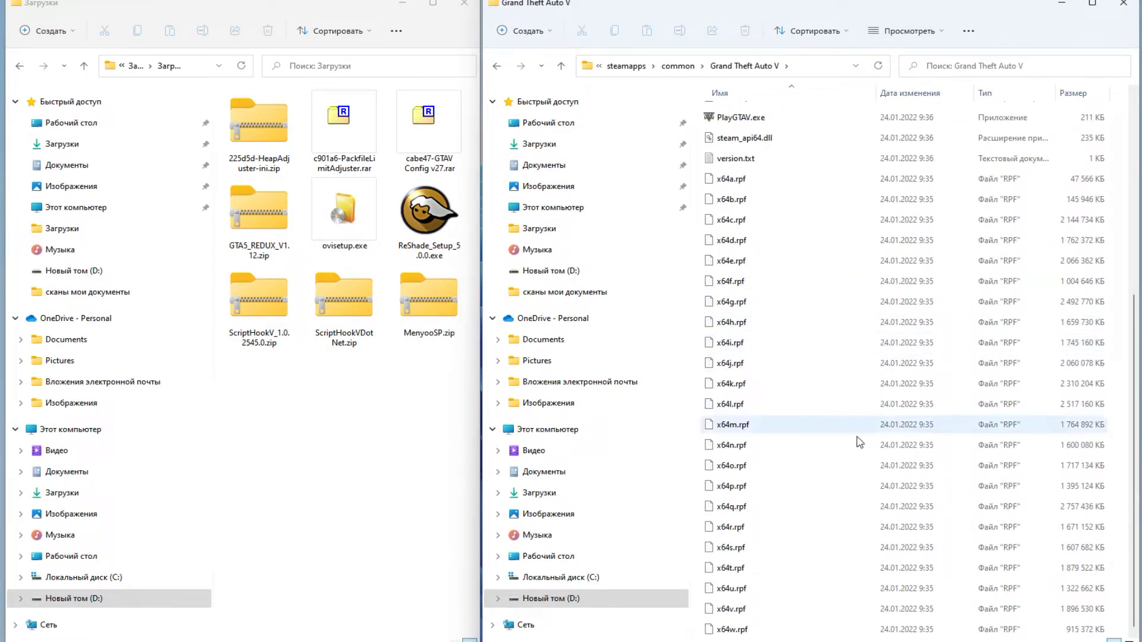
{"action": "scroll", "coordinate": [857, 440], "scroll_direction": "up", "scroll_amount": 5}
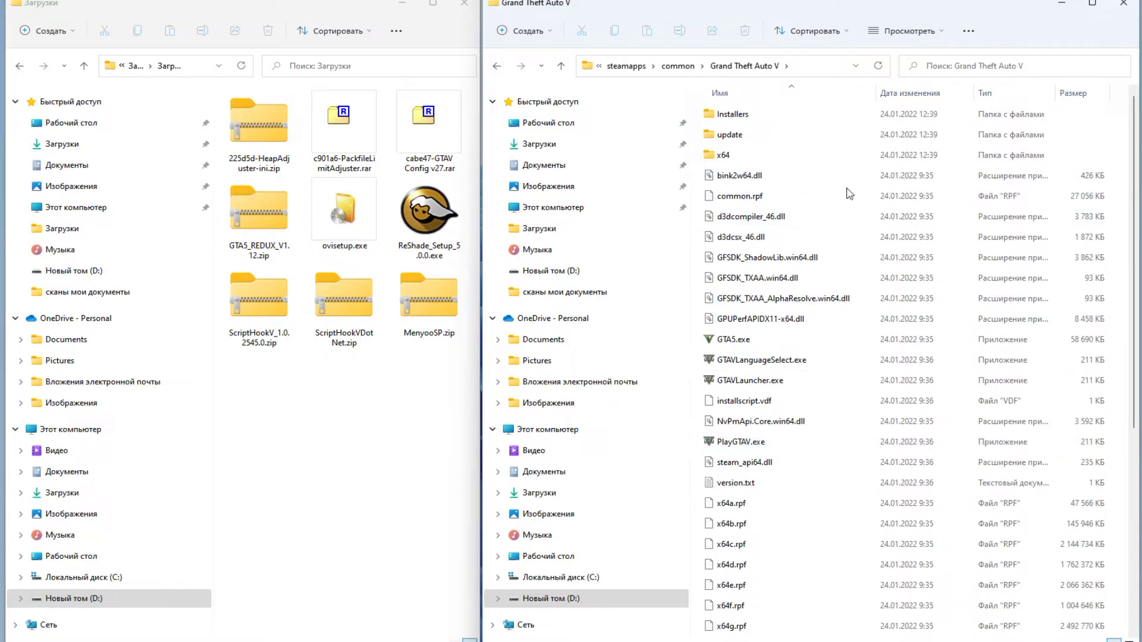
{"action": "scroll", "coordinate": [890, 348], "scroll_direction": "down", "scroll_amount": 2}
{"action": "scroll", "coordinate": [890, 347], "scroll_direction": "down", "scroll_amount": 3}
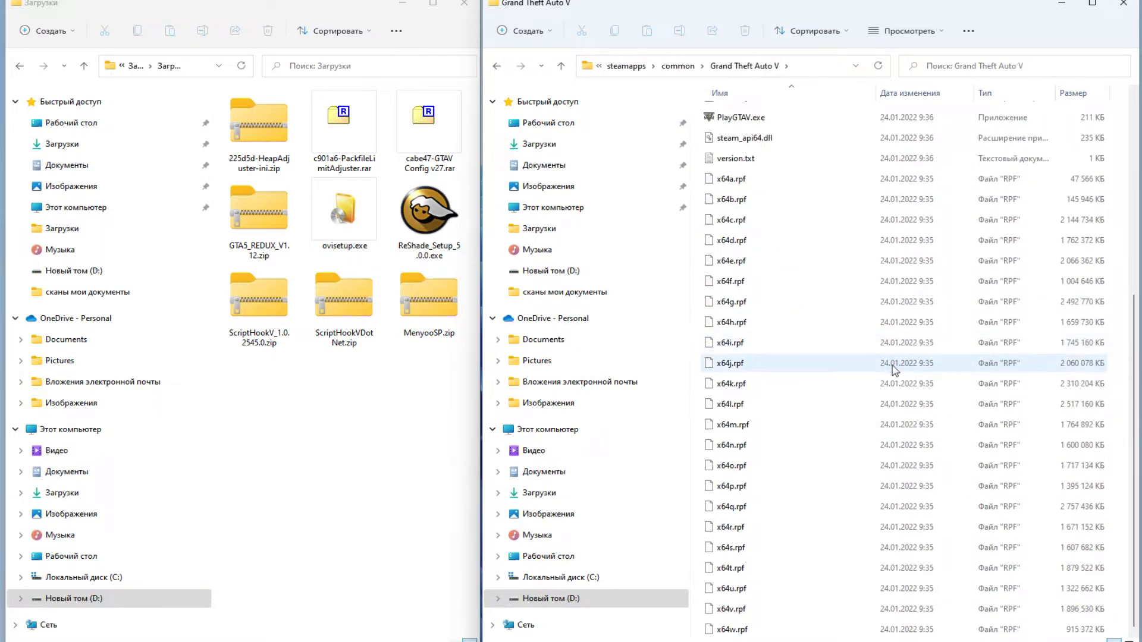
{"action": "scroll", "coordinate": [886, 356], "scroll_direction": "up", "scroll_amount": 5}
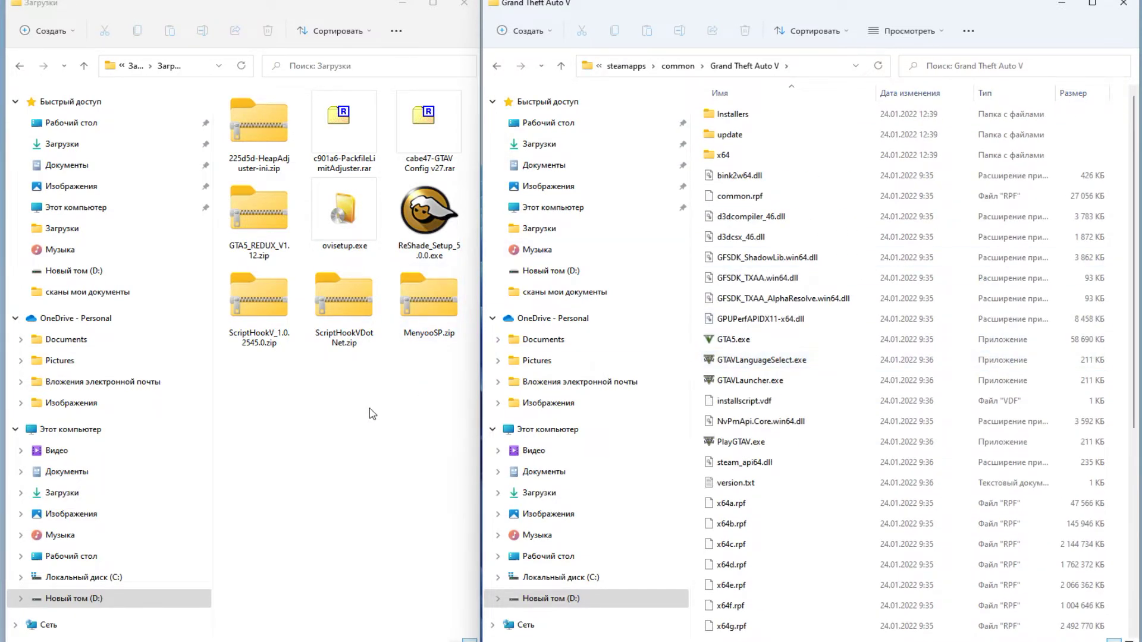
Widen the downloads window and copy HeapAdjuster.asi and HeapAdjuster.ini from 225d5d-HeapAdjuster-ini.zip into the Grand Theft Auto V folder with 7-Zip File Manager.
{"action": "left_click_drag", "start_coordinate": [476, 67], "coordinate": [625, 101]}
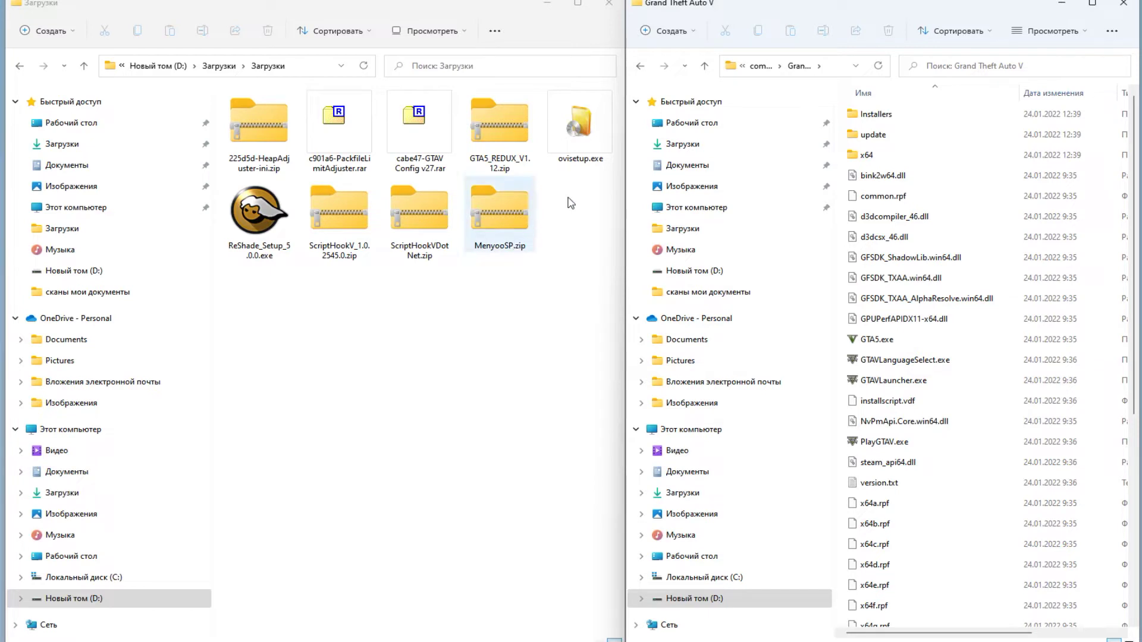
{"action": "right_click", "coordinate": [254, 140]}
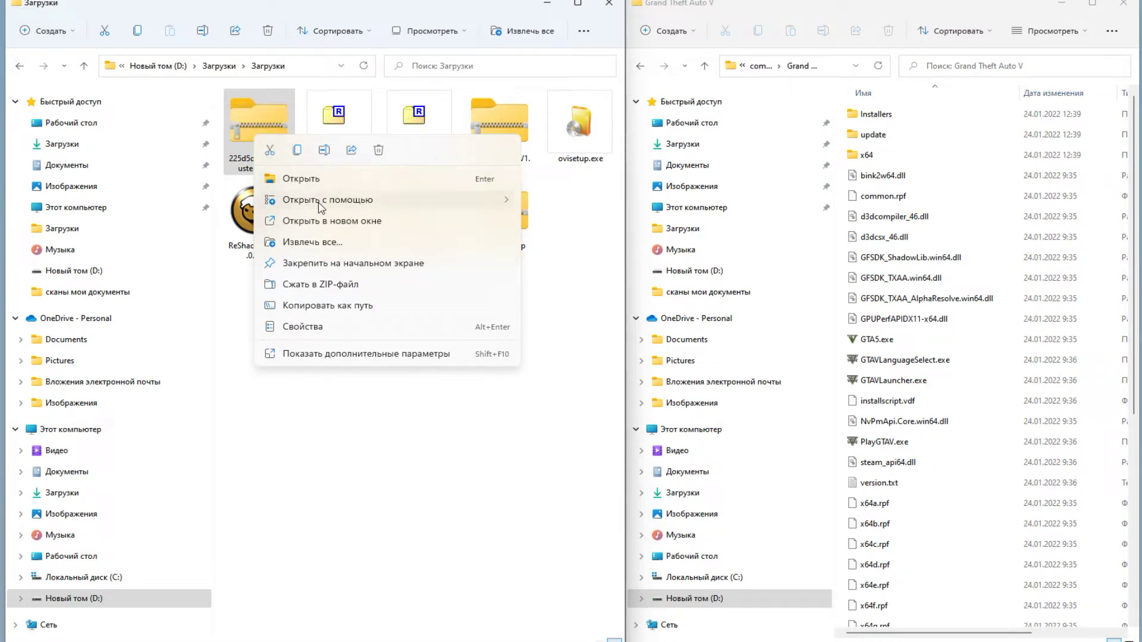
{"action": "mouse_move", "coordinate": [322, 205]}
{"action": "left_click", "coordinate": [610, 204]}
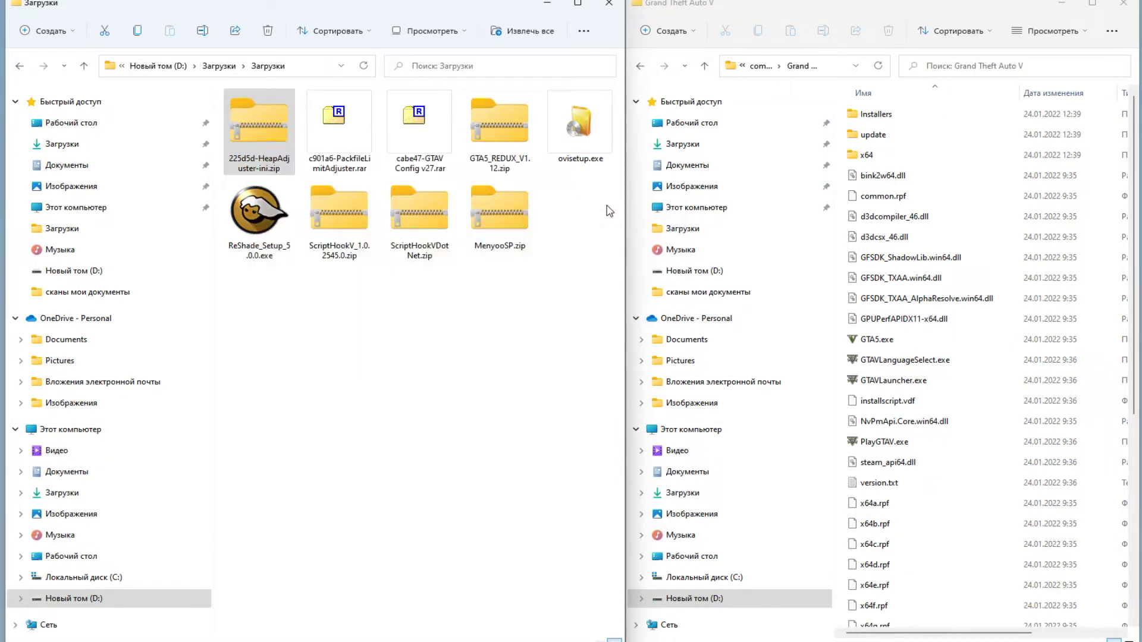
{"action": "left_click_drag", "start_coordinate": [264, 327], "coordinate": [359, 198]}
{"action": "left_click_drag", "start_coordinate": [114, 322], "coordinate": [1004, 455]}
{"action": "left_click_drag", "start_coordinate": [1068, 485], "coordinate": [1091, 492]}
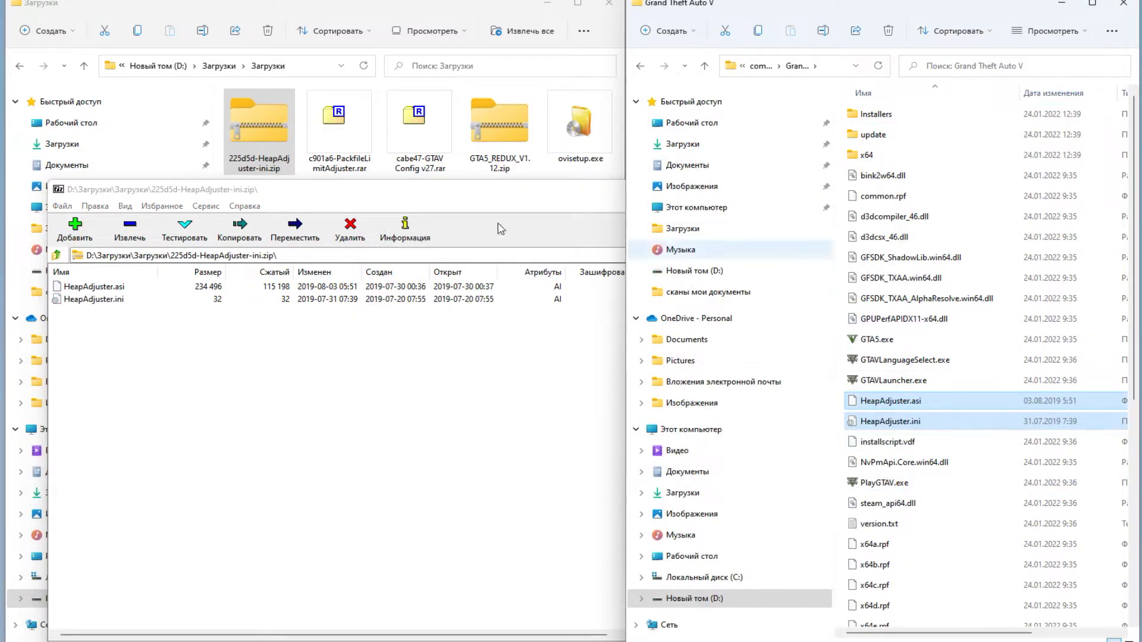
Close the HeapAdjuster archive and delete 225d5d-HeapAdjuster-ini.zip from the downloads folder.
{"action": "left_click", "coordinate": [498, 196]}
{"action": "left_click", "coordinate": [888, 196]}
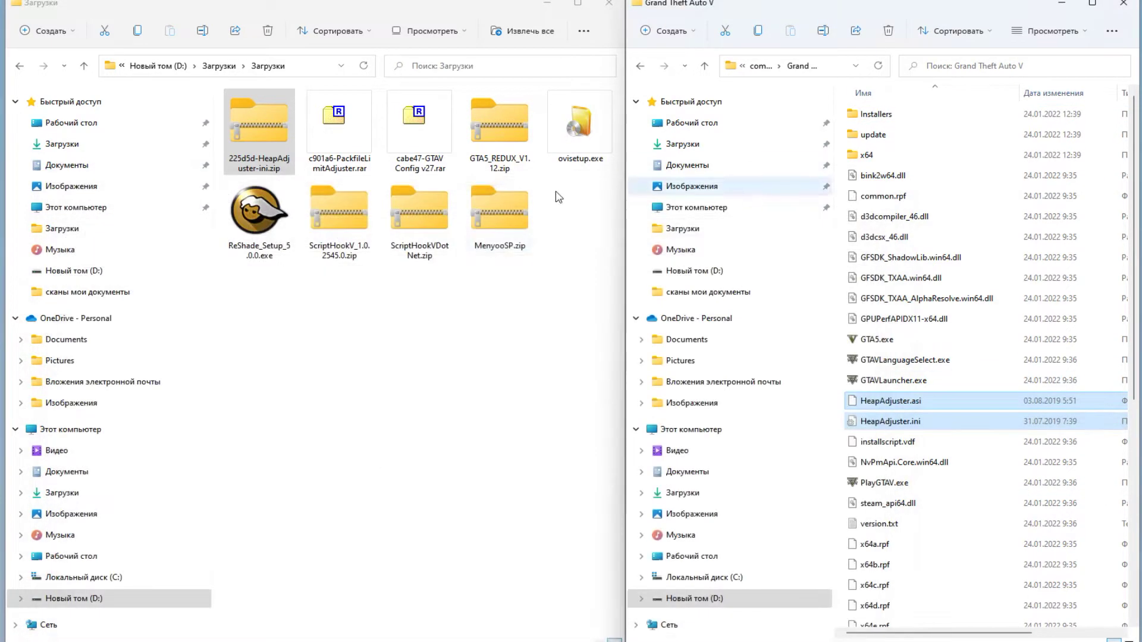
{"action": "right_click", "coordinate": [278, 146]}
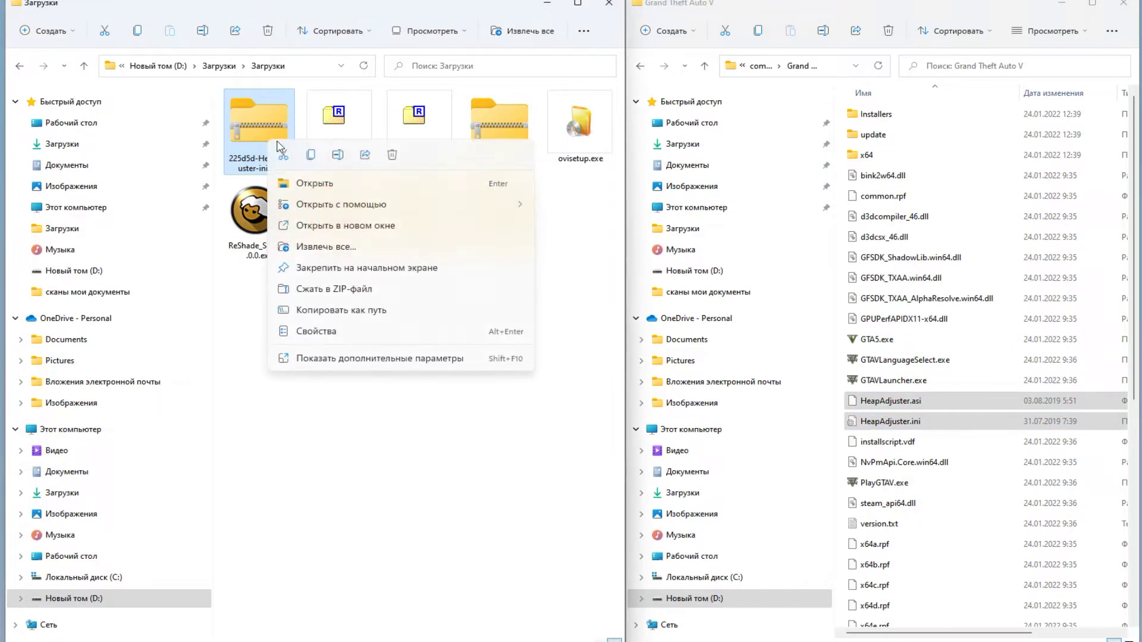
{"action": "left_click", "coordinate": [392, 155]}
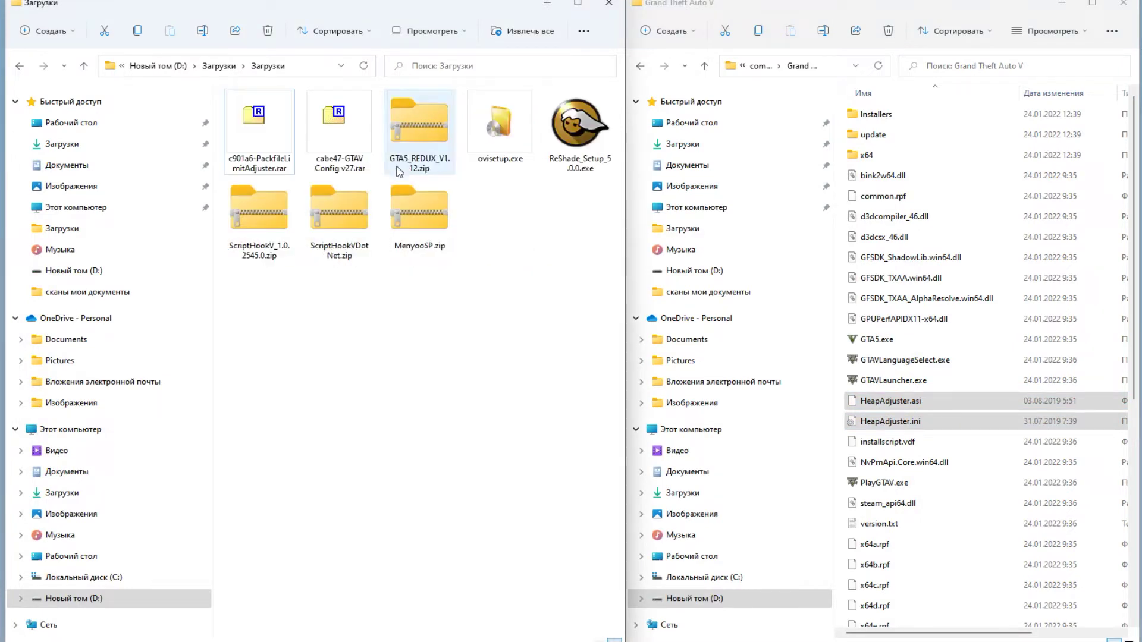
Copy PackfileLimitAdjuster.asi and PackfileLimitAdjuster.ini from c901a6-PackfileLimitAdjuster.rar into the Grand Theft Auto V folder with 7-Zip File Manager.
{"action": "right_click", "coordinate": [268, 139]}
{"action": "mouse_move", "coordinate": [437, 201]}
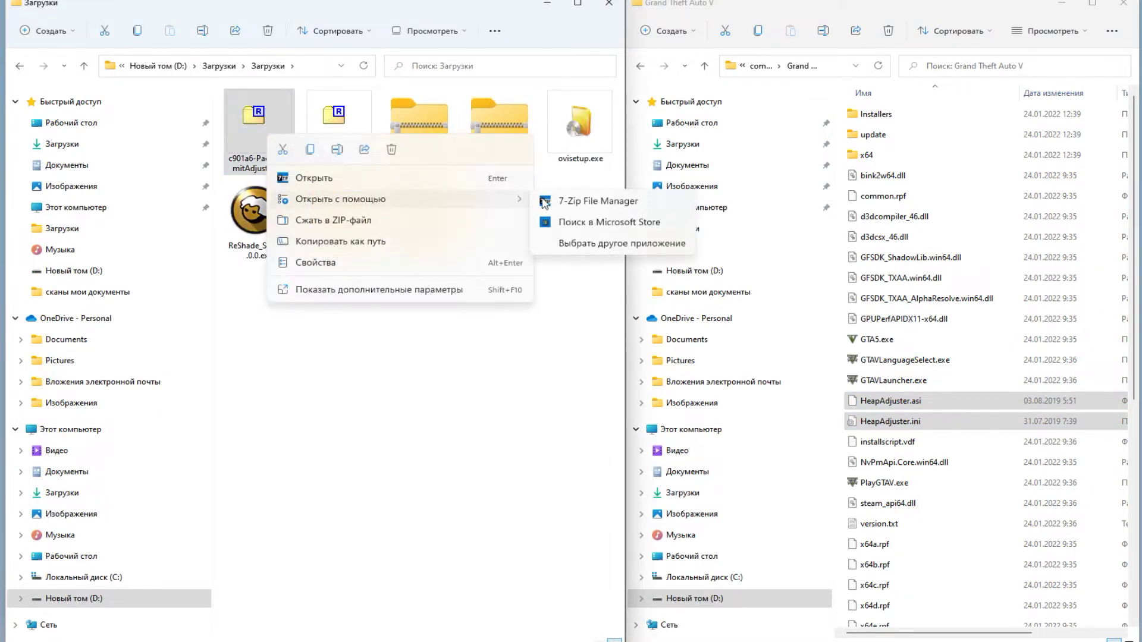
{"action": "left_click", "coordinate": [583, 203]}
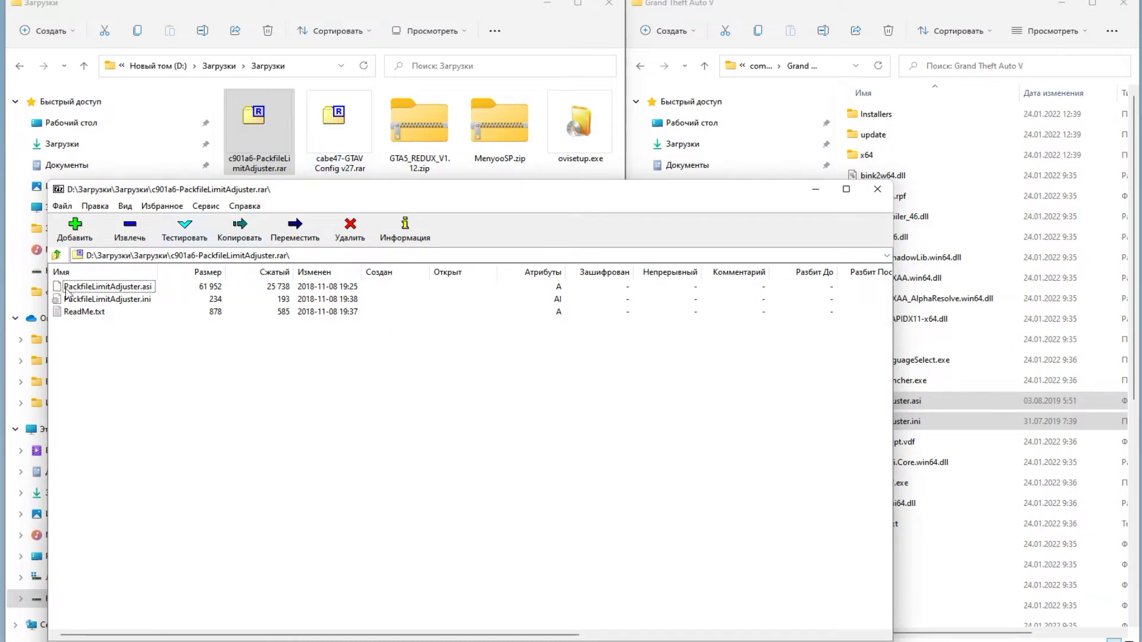
{"action": "left_click_drag", "start_coordinate": [55, 288], "coordinate": [71, 293]}
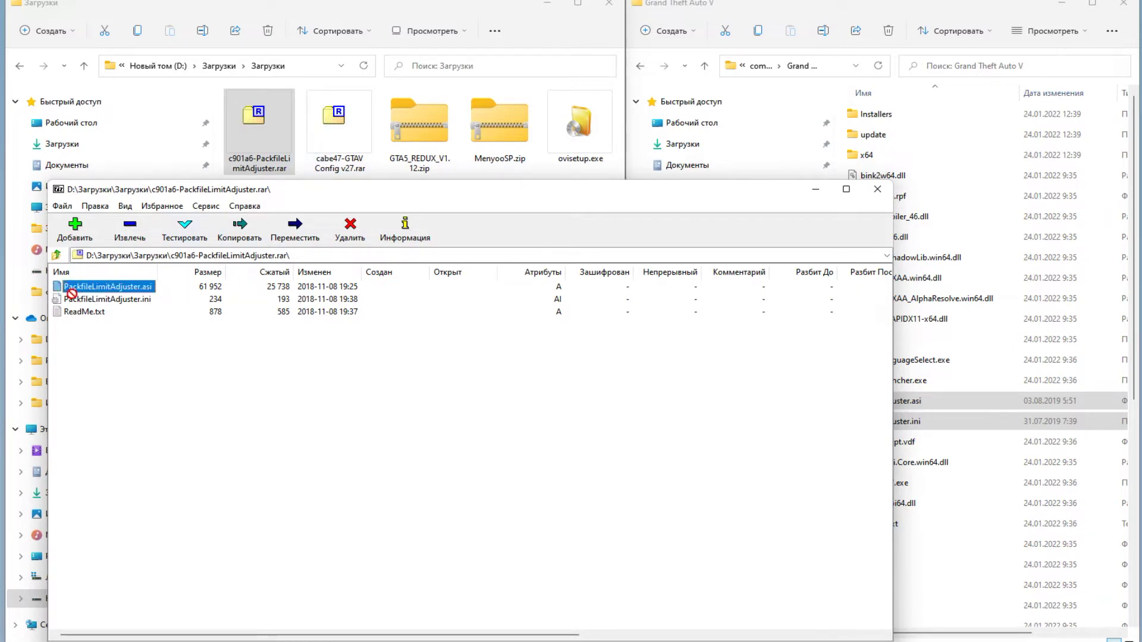
{"action": "left_click", "coordinate": [129, 315]}
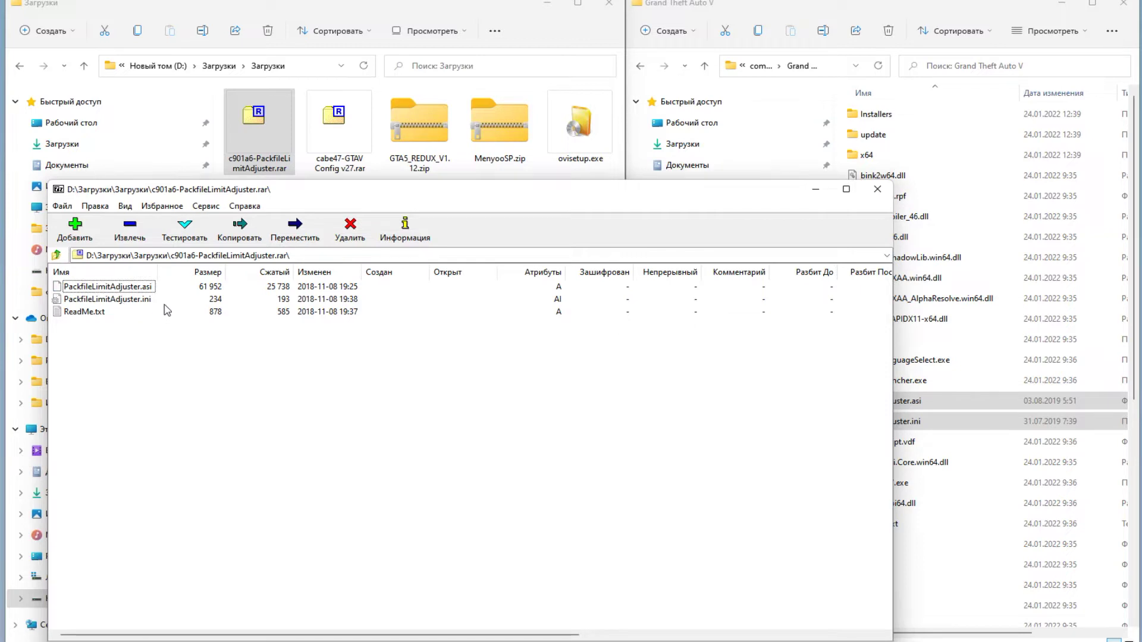
{"action": "left_click_drag", "start_coordinate": [98, 301], "coordinate": [248, 321]}
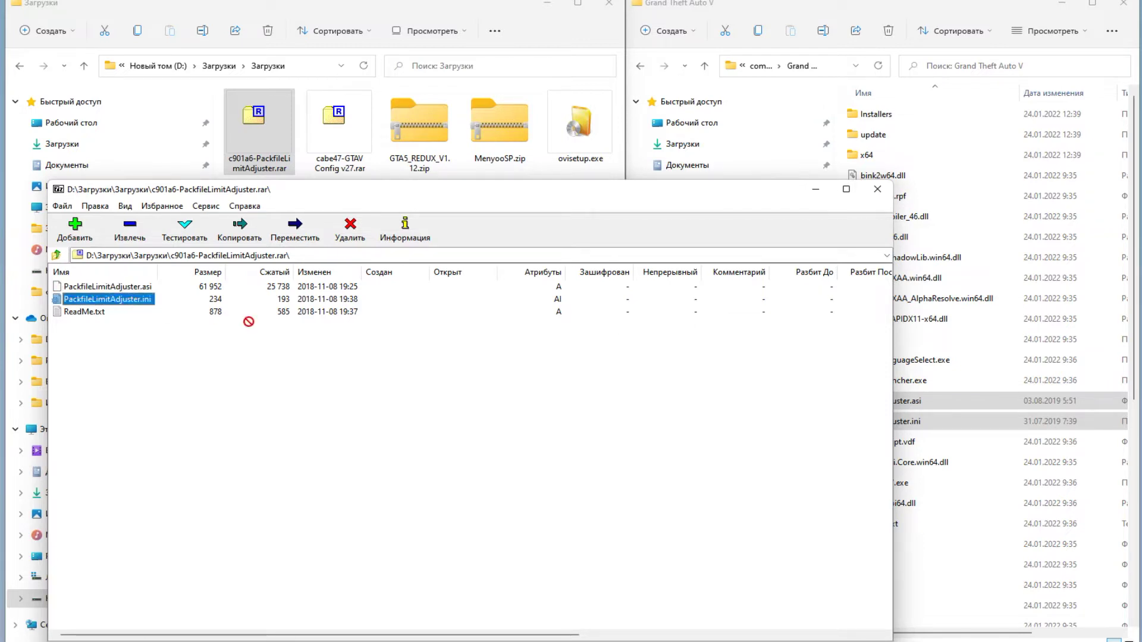
{"action": "left_click_drag", "start_coordinate": [1094, 498], "coordinate": [1094, 498]}
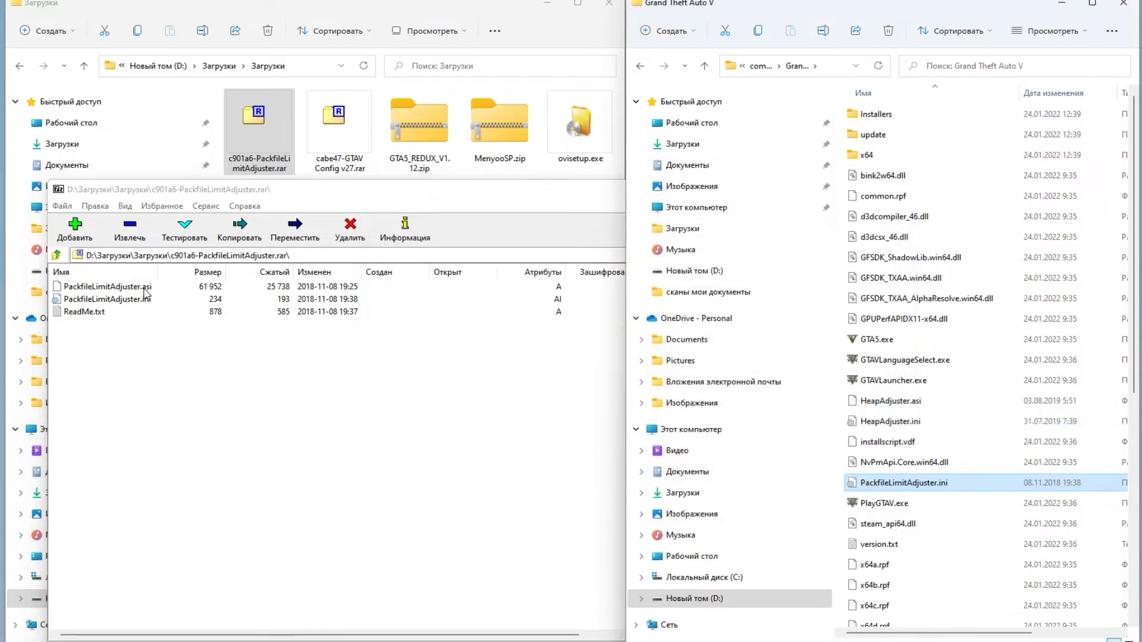
{"action": "left_click_drag", "start_coordinate": [145, 288], "coordinate": [288, 318]}
{"action": "left_click_drag", "start_coordinate": [1081, 409], "coordinate": [1081, 409]}
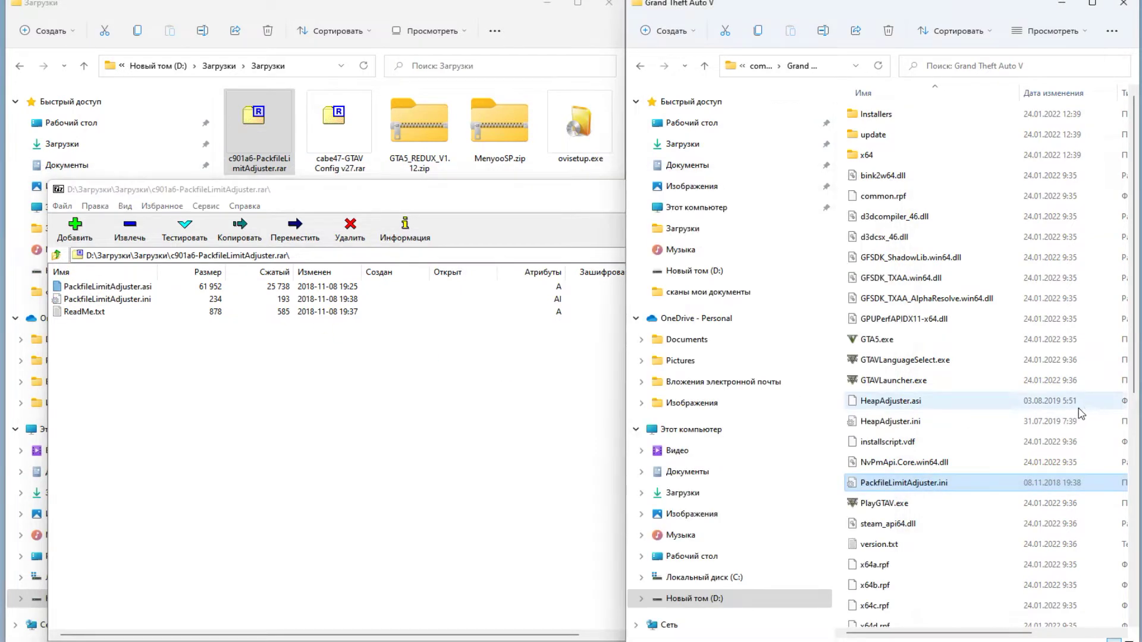
Close the PackfileLimitAdjuster archive and delete c901a6-PackfileLimitAdjuster.rar from the downloads folder.
{"action": "left_click", "coordinate": [507, 213]}
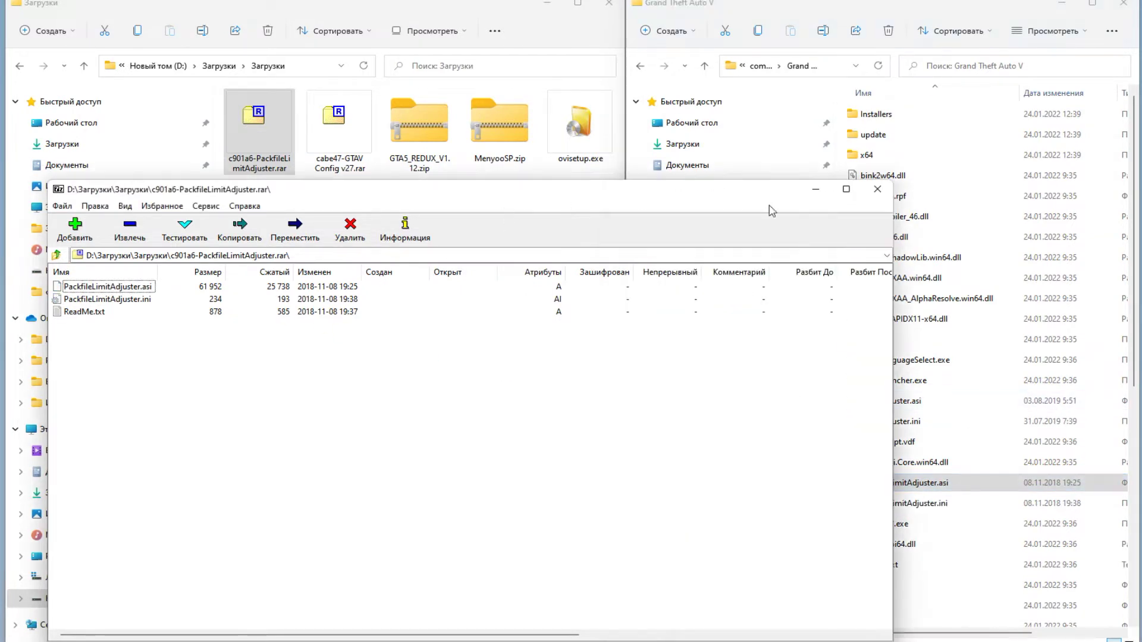
{"action": "left_click", "coordinate": [877, 188]}
{"action": "right_click", "coordinate": [255, 141]}
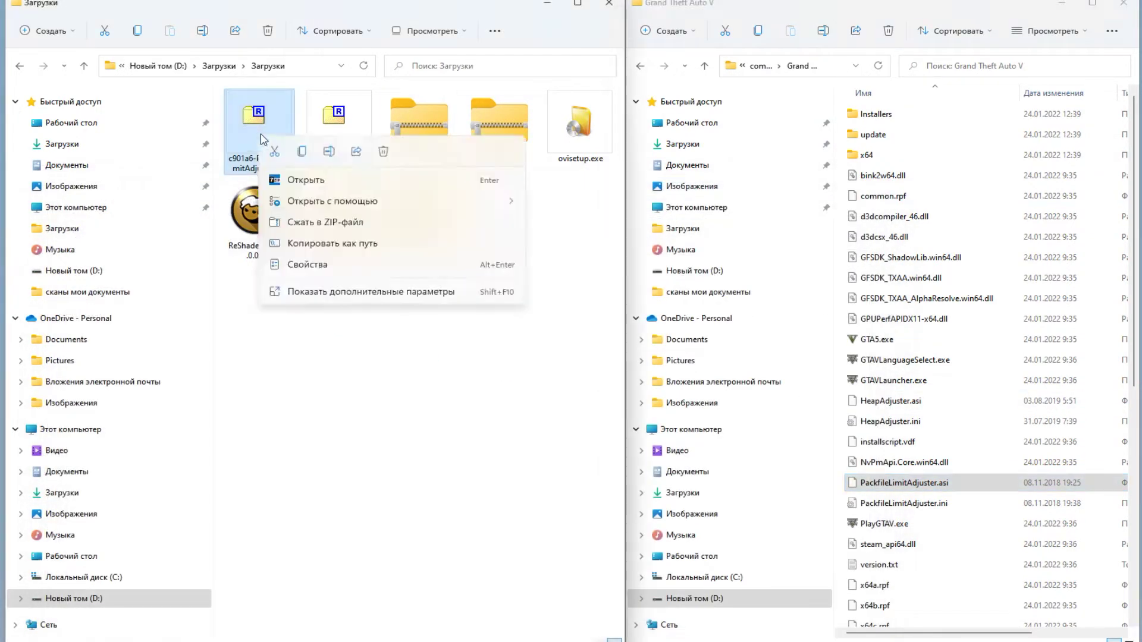
{"action": "left_click", "coordinate": [401, 152]}
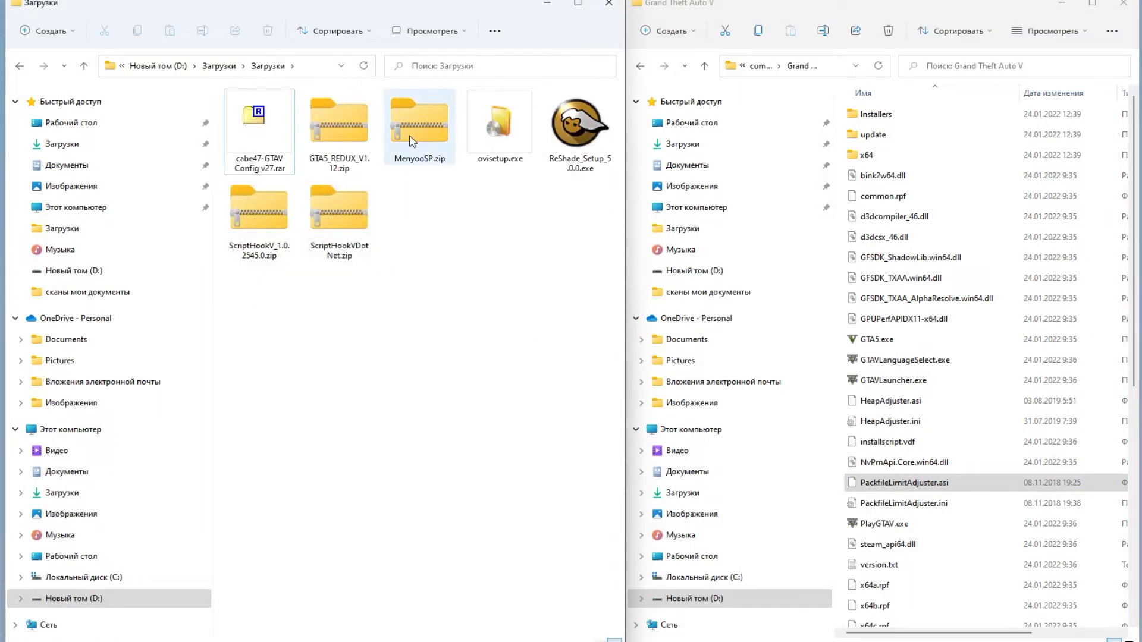
Open MenyooSP.zip in 7-Zip File Manager and copy Menyoo.asi and the menyooStuff folder into the Grand Theft Auto V folder.
{"action": "right_click", "coordinate": [412, 140]}
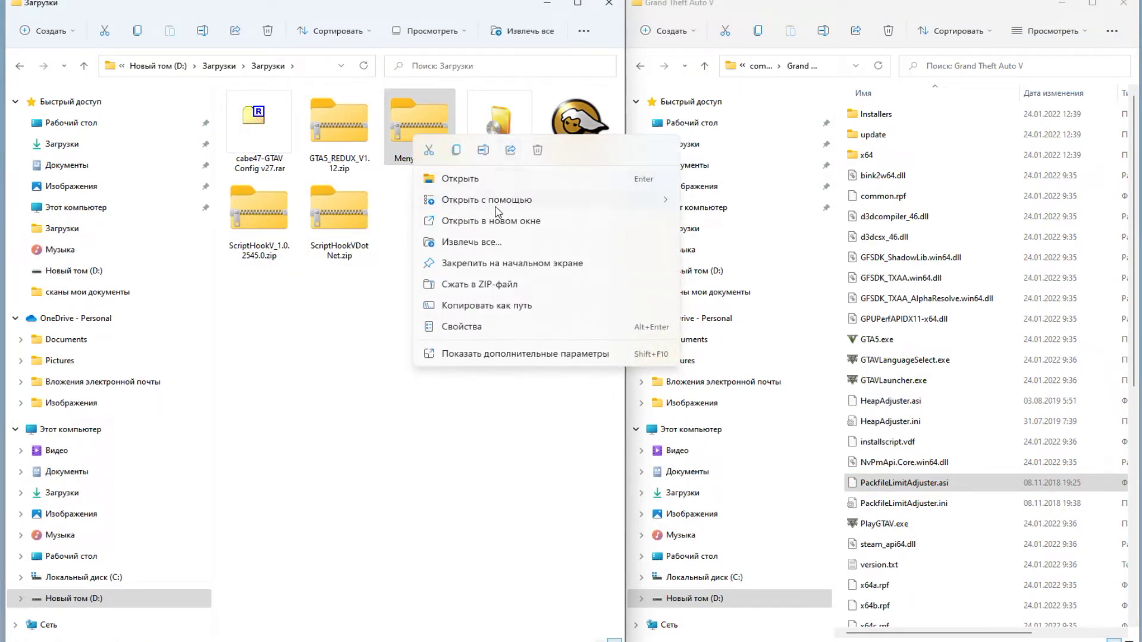
{"action": "mouse_move", "coordinate": [521, 205]}
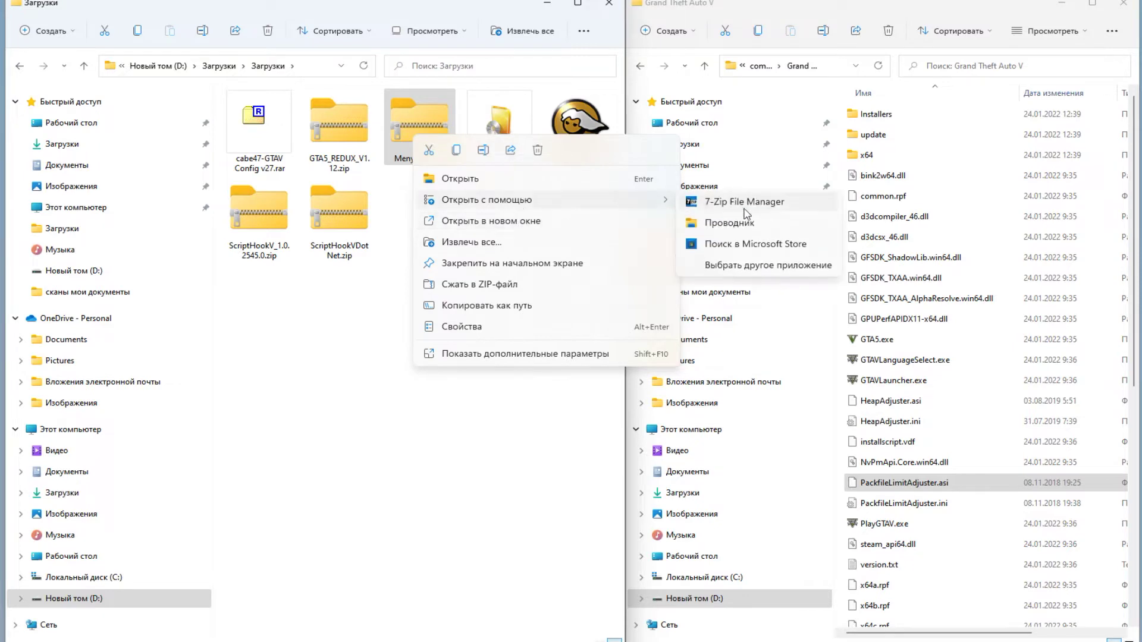
{"action": "left_click", "coordinate": [752, 204]}
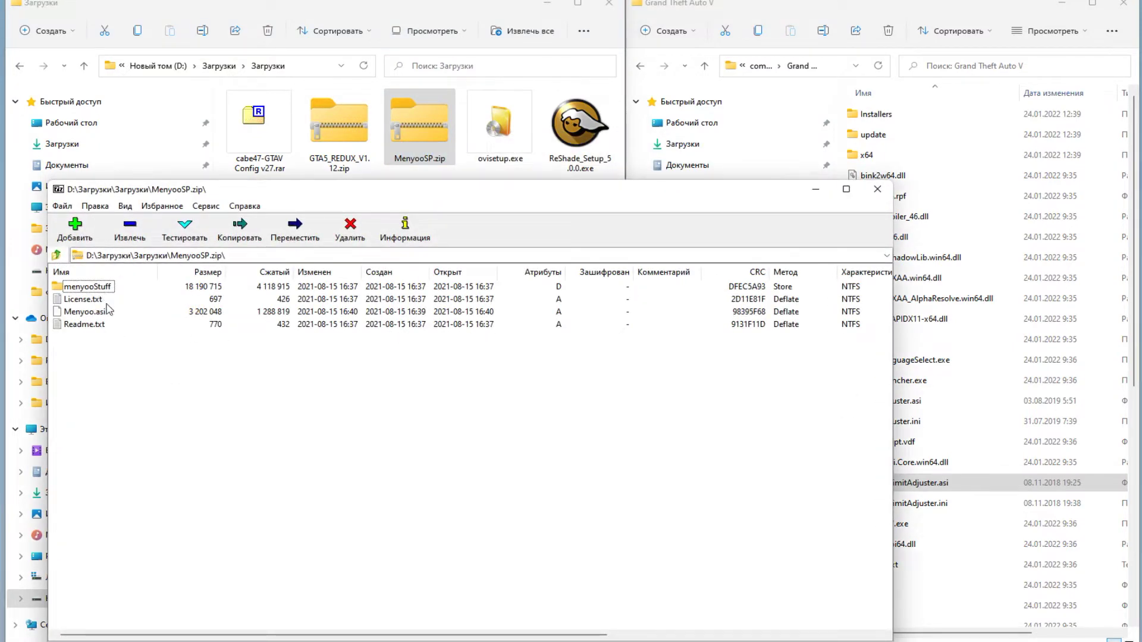
{"action": "left_click_drag", "start_coordinate": [104, 315], "coordinate": [1090, 542]}
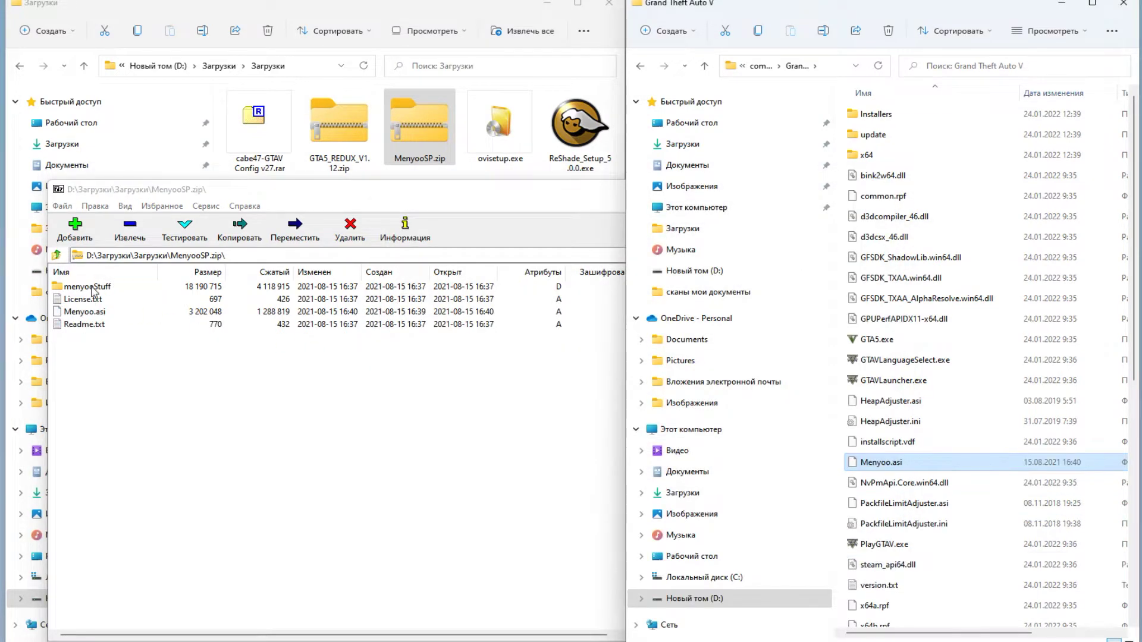
{"action": "left_click_drag", "start_coordinate": [92, 290], "coordinate": [618, 430]}
{"action": "left_click_drag", "start_coordinate": [1079, 507], "coordinate": [1098, 512]}
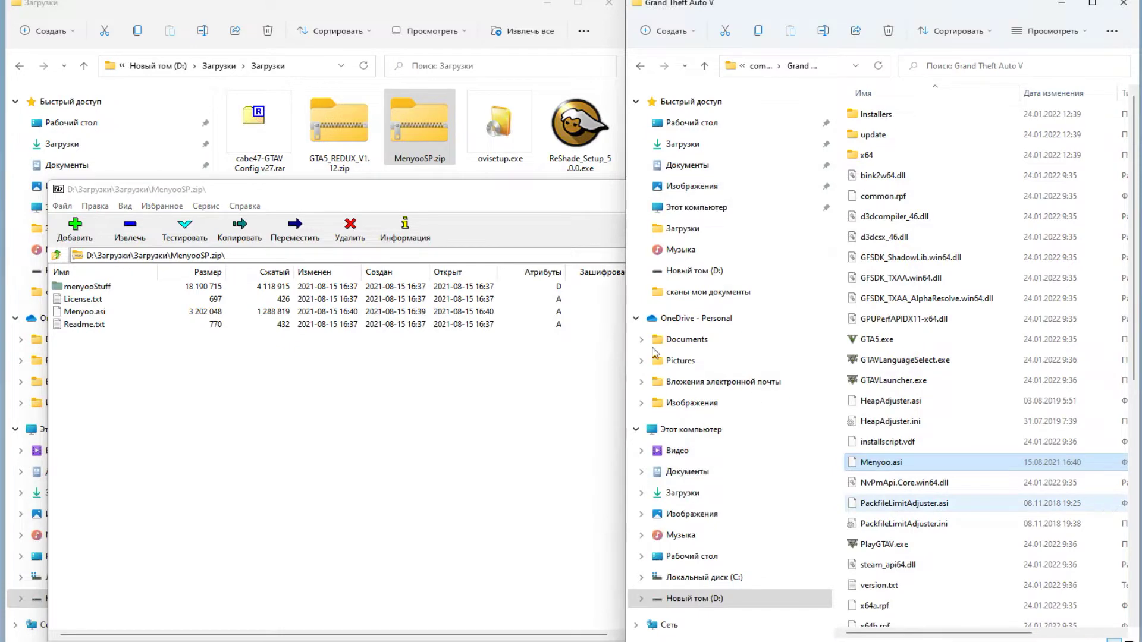
Close the Menyoo archive and delete MenyooSP.zip from the downloads folder.
{"action": "left_click", "coordinate": [456, 207]}
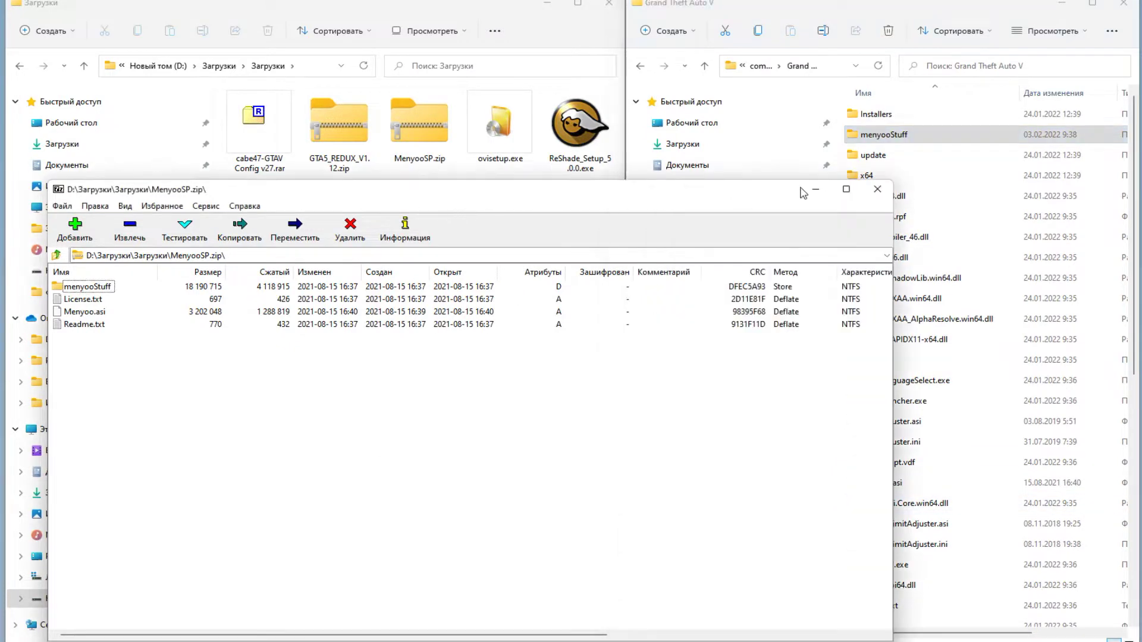
{"action": "left_click", "coordinate": [882, 198]}
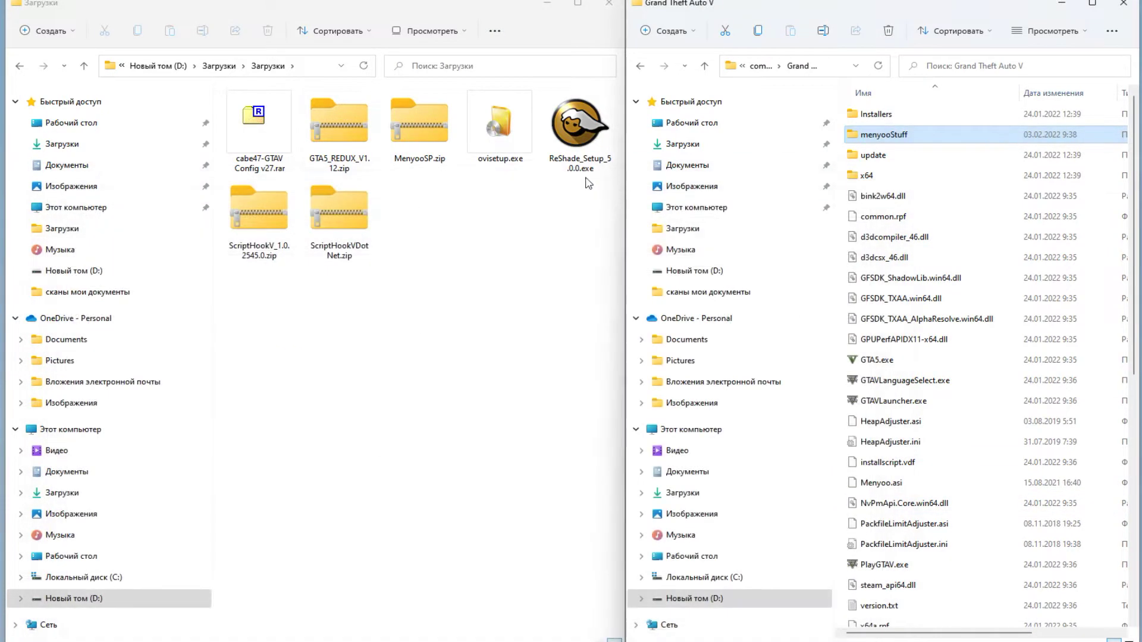
{"action": "left_click", "coordinate": [409, 124]}
{"action": "right_click", "coordinate": [409, 125]}
{"action": "left_click", "coordinate": [550, 135]}
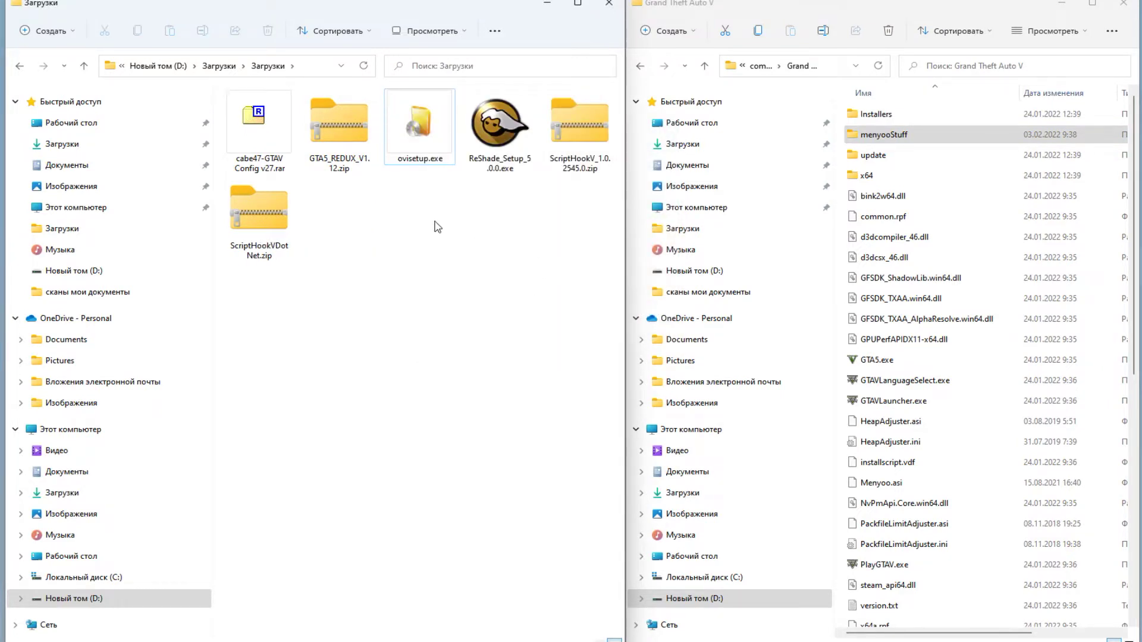
{"action": "right_click", "coordinate": [272, 133]}
{"action": "left_click", "coordinate": [302, 350]}
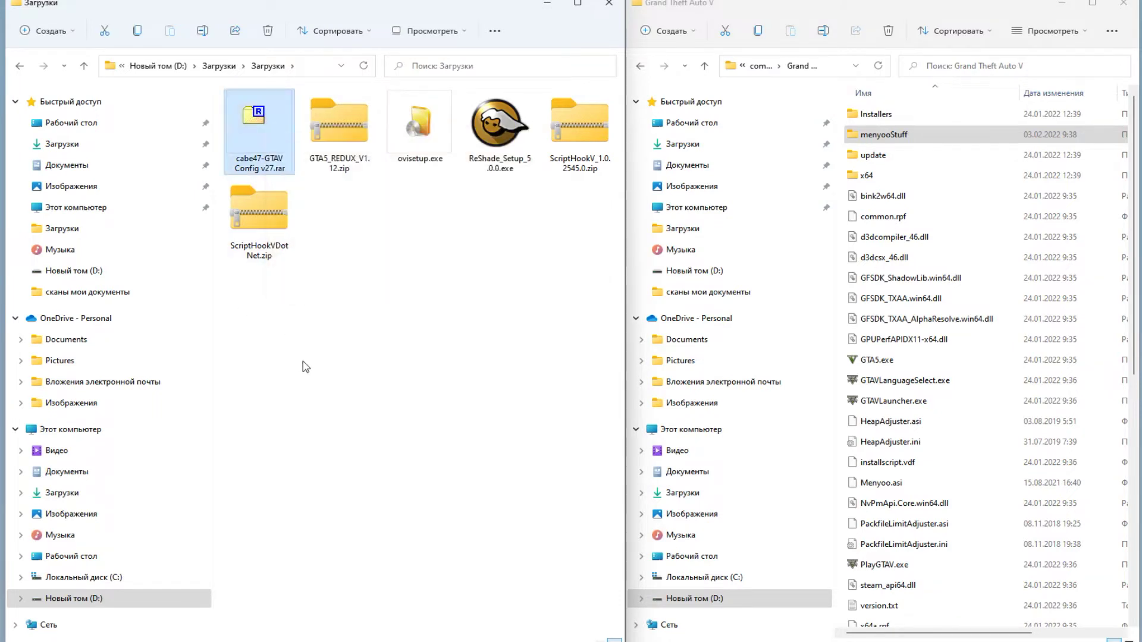
Copy all the ScriptHookVDotNet .asi, .ini, .dll and .xml files from ScriptHookVDotNet.zip into the Grand Theft Auto V folder with 7-Zip File Manager.
{"action": "right_click", "coordinate": [263, 226]}
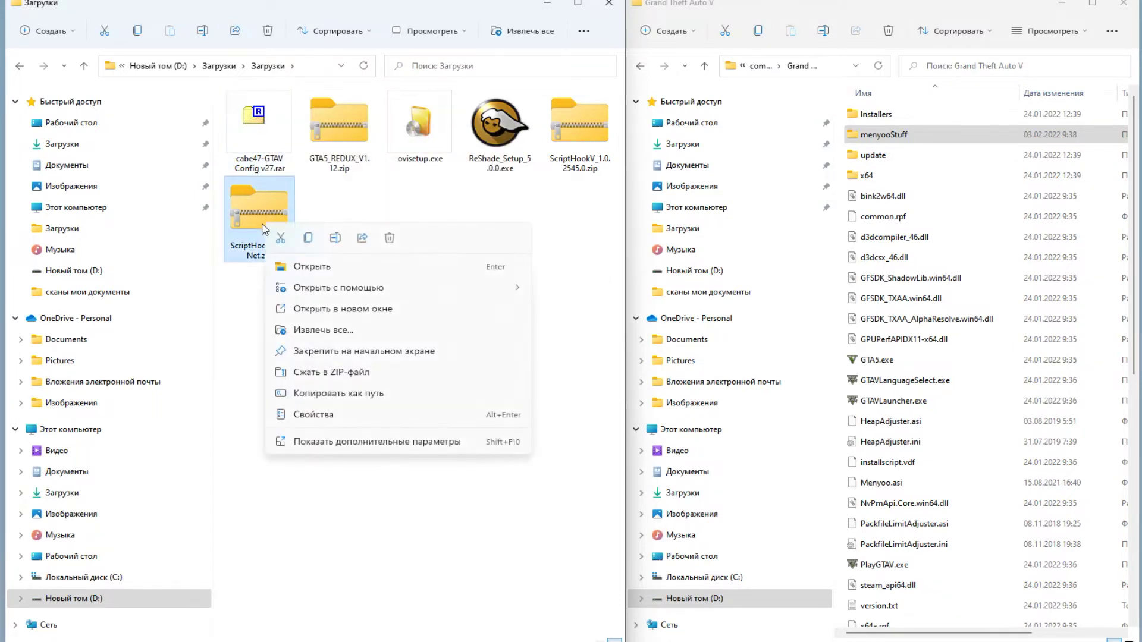
{"action": "mouse_move", "coordinate": [356, 288]}
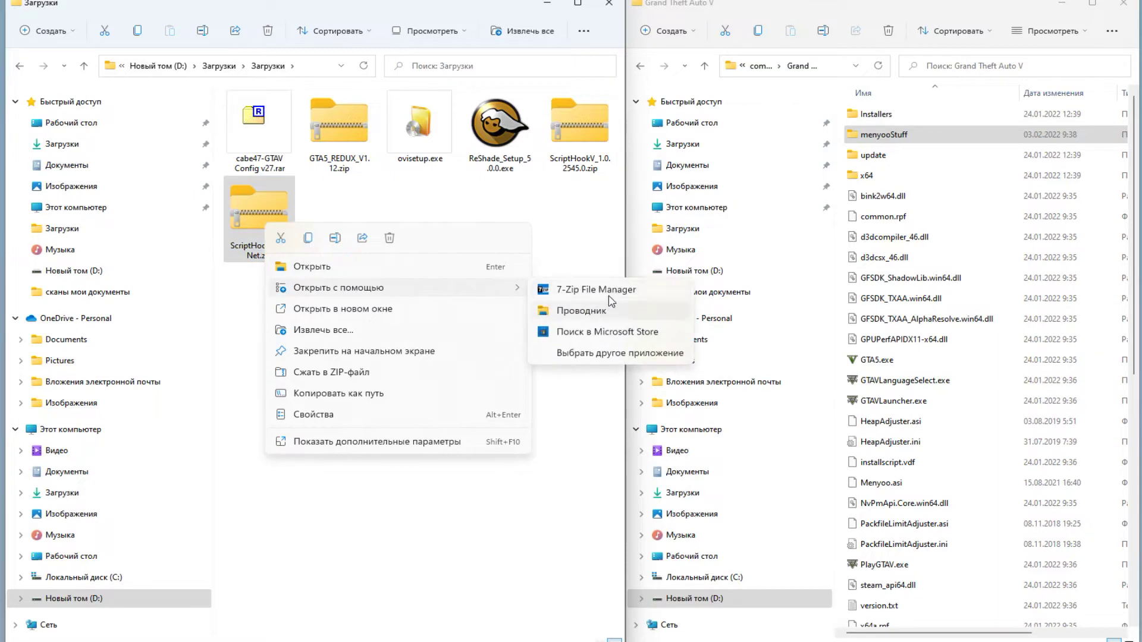
{"action": "left_click", "coordinate": [596, 298]}
{"action": "left_click_drag", "start_coordinate": [137, 420], "coordinate": [106, 316]}
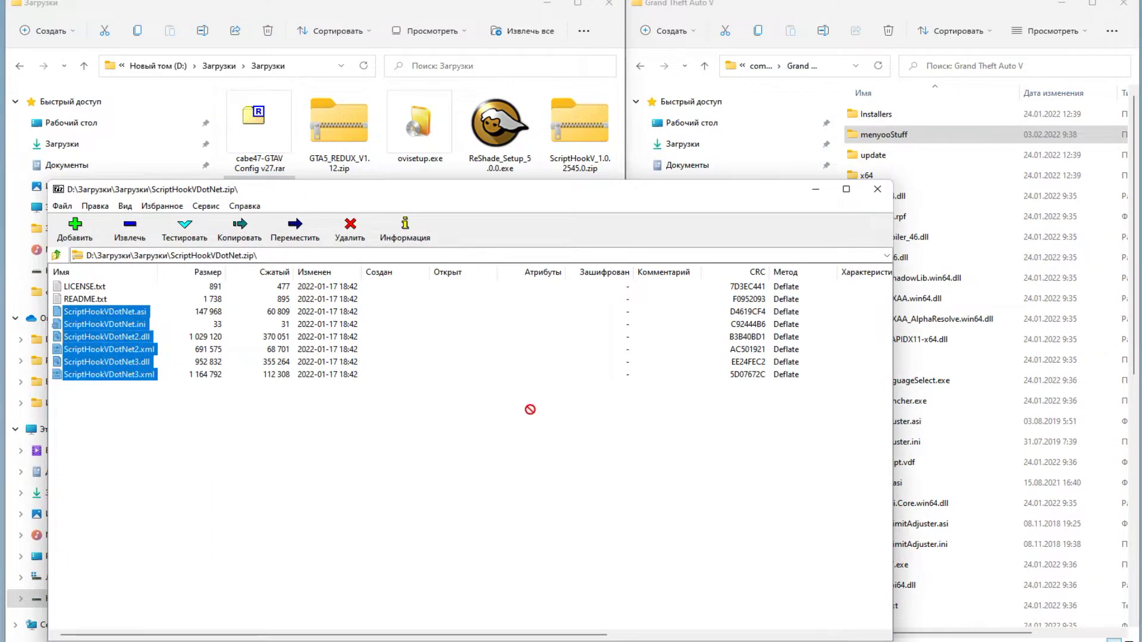
{"action": "left_click_drag", "start_coordinate": [987, 460], "coordinate": [986, 460]}
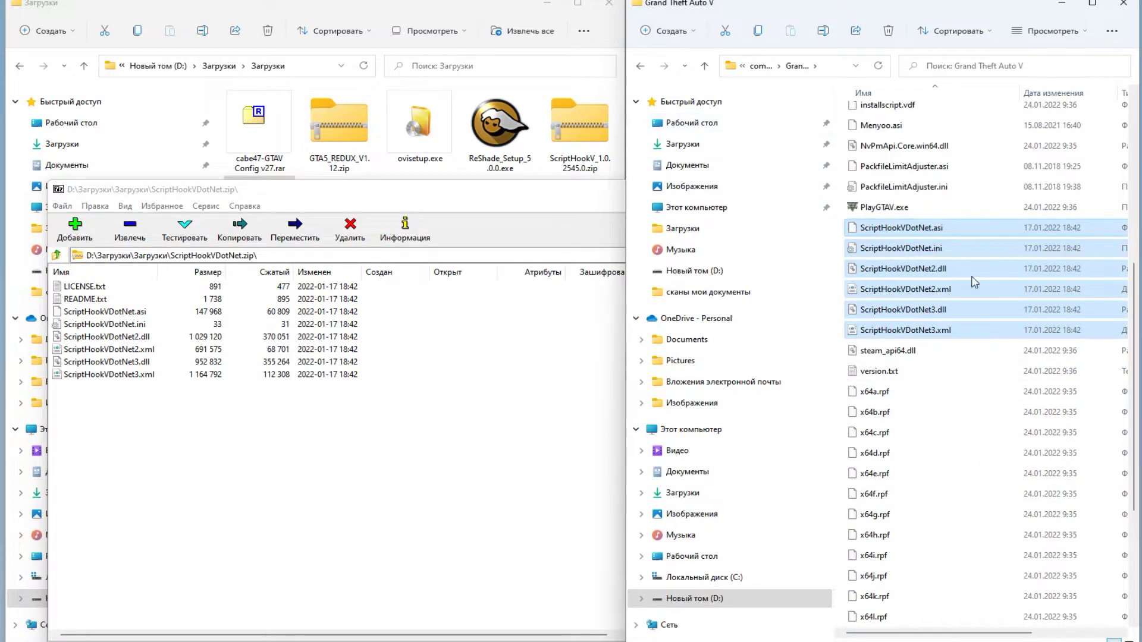
{"action": "scroll", "coordinate": [1004, 348], "scroll_direction": "up", "scroll_amount": 1}
{"action": "scroll", "coordinate": [1004, 348], "scroll_direction": "up", "scroll_amount": 4}
Close the ScriptHookVDotNet archive and delete ScriptHookVDotNet.zip from the downloads folder.
{"action": "left_click", "coordinate": [424, 192]}
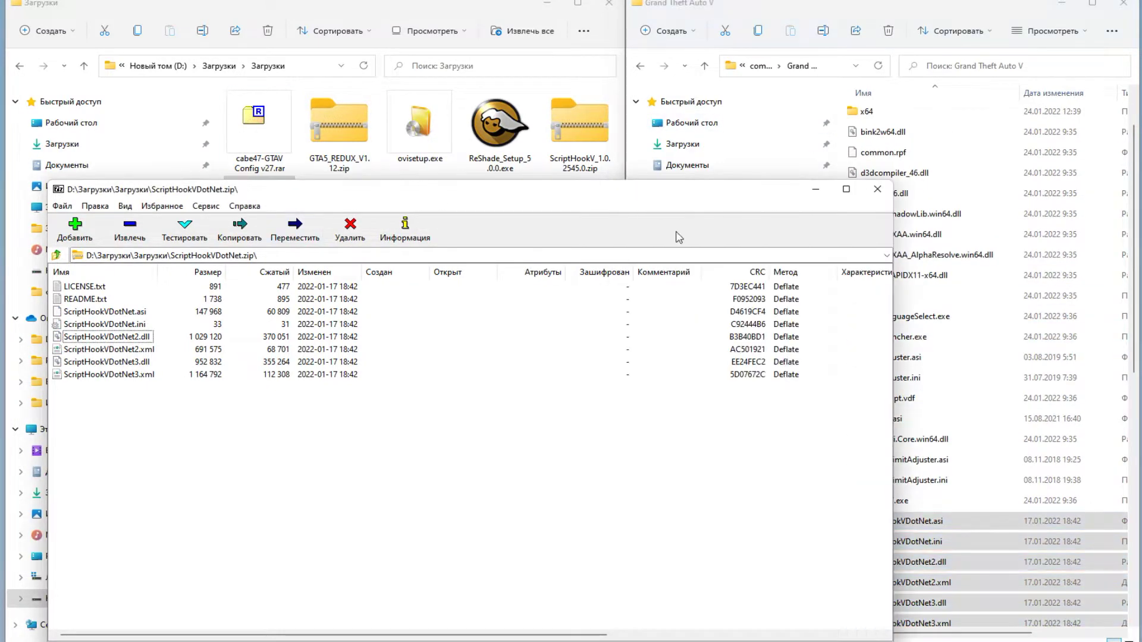
{"action": "left_click", "coordinate": [878, 189]}
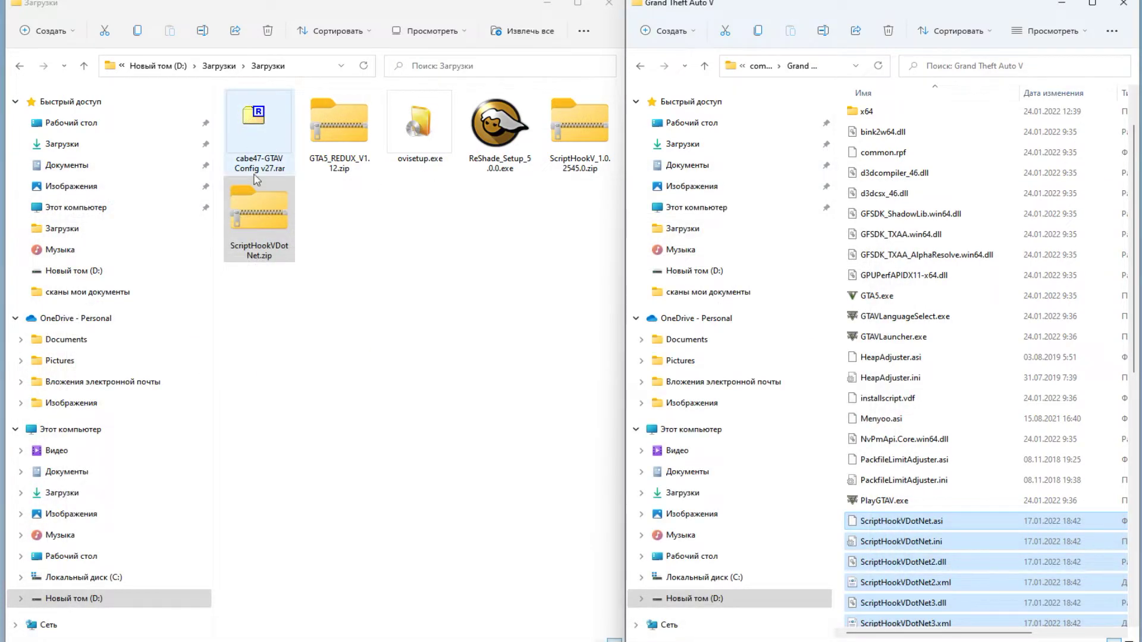
{"action": "right_click", "coordinate": [245, 216]}
{"action": "left_click", "coordinate": [374, 245]}
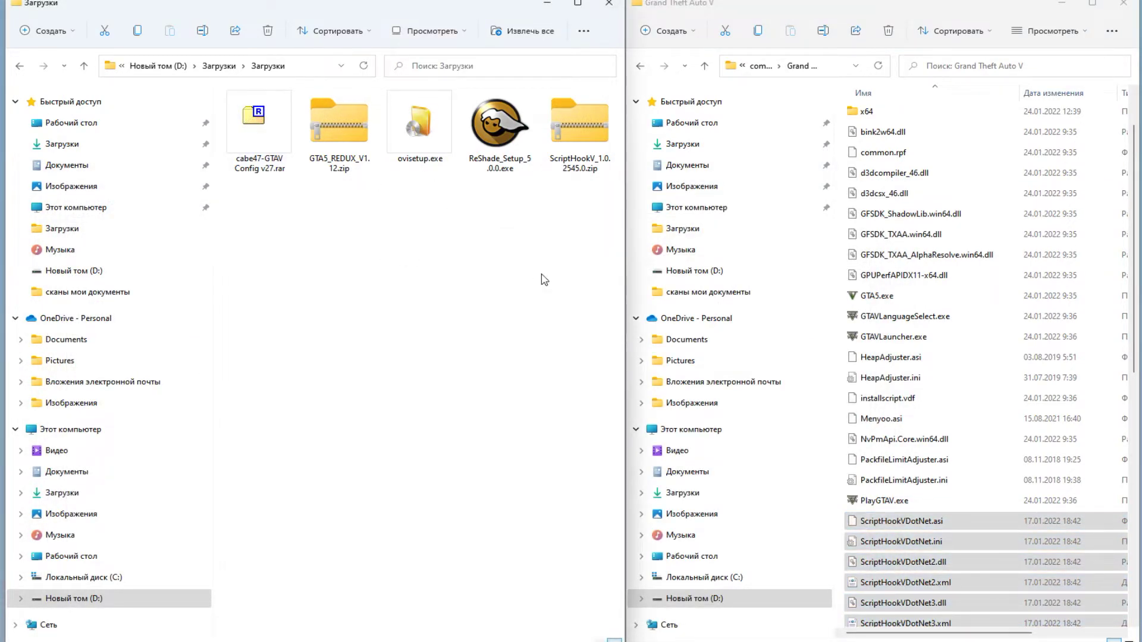
Open the bin folder of ScriptHookV_1.0.2545.0.zip in 7-Zip File Manager and delete NativeTrainer.asi from it.
{"action": "right_click", "coordinate": [566, 137]}
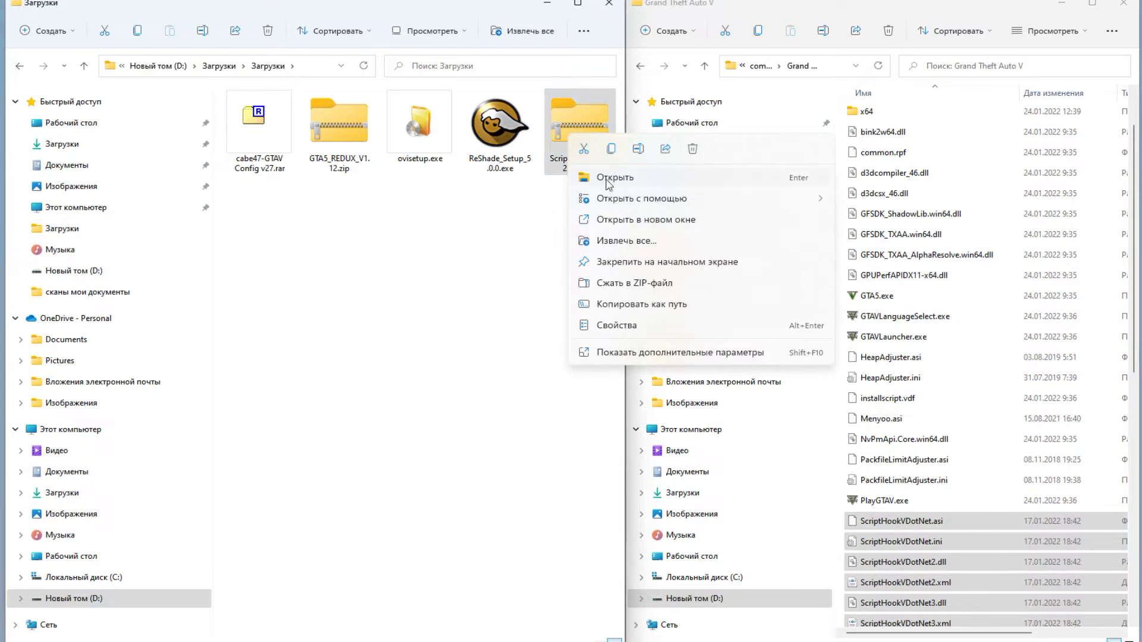
{"action": "mouse_move", "coordinate": [621, 201]}
{"action": "left_click", "coordinate": [899, 201]}
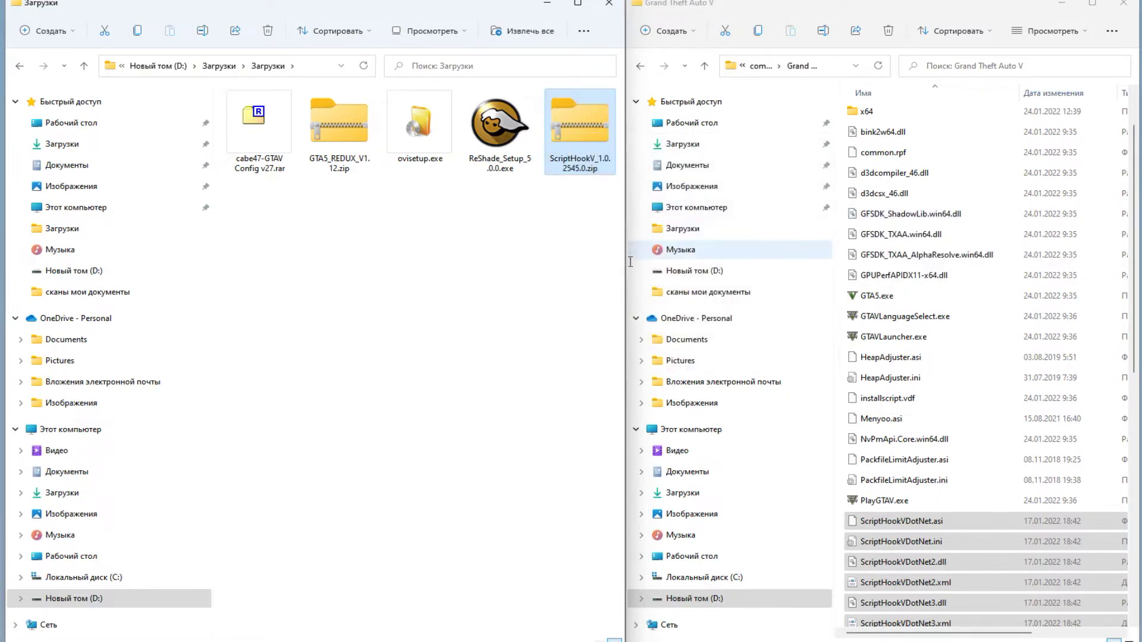
{"action": "double_click", "coordinate": [70, 286]}
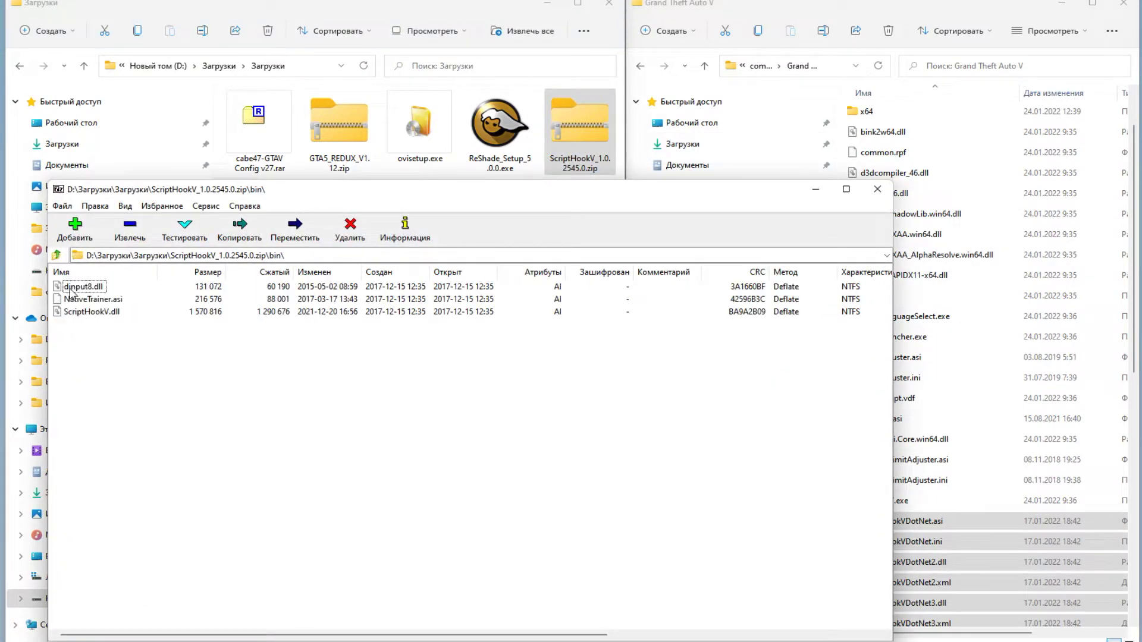
{"action": "right_click", "coordinate": [94, 299]}
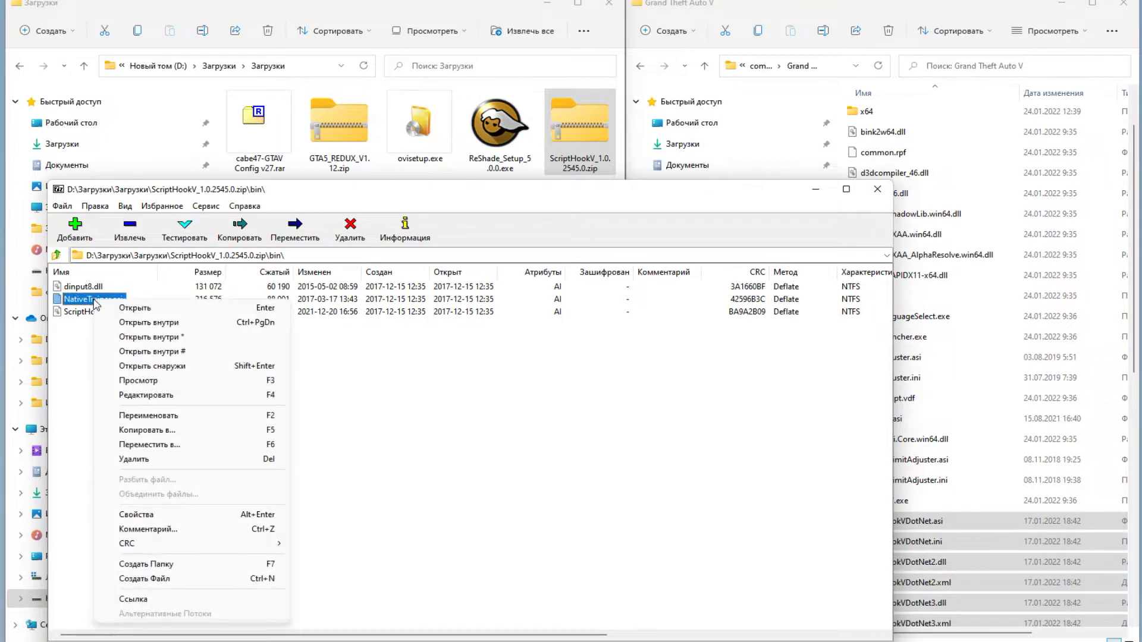
{"action": "left_click", "coordinate": [169, 461]}
{"action": "left_click", "coordinate": [607, 374]}
Copy dinput8.dll and ScriptHookV.dll from the archive into the Grand Theft Auto V folder and delete ScriptHookV_1.0.2545.0.zip from the downloads folder.
{"action": "left_click_drag", "start_coordinate": [143, 337], "coordinate": [245, 340]}
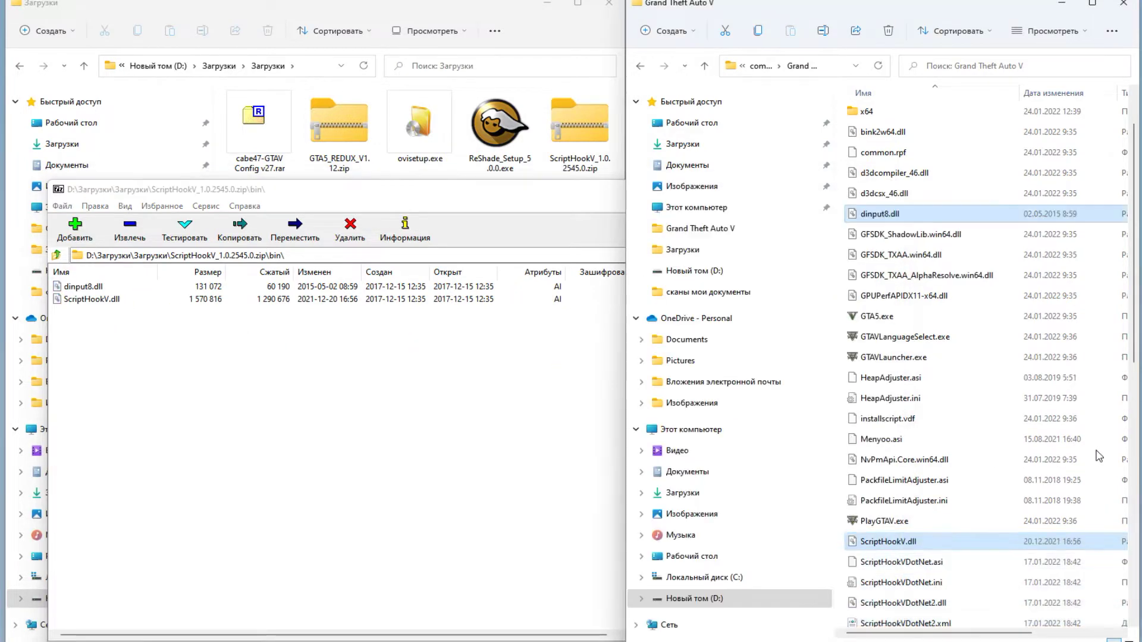
{"action": "left_click", "coordinate": [440, 198]}
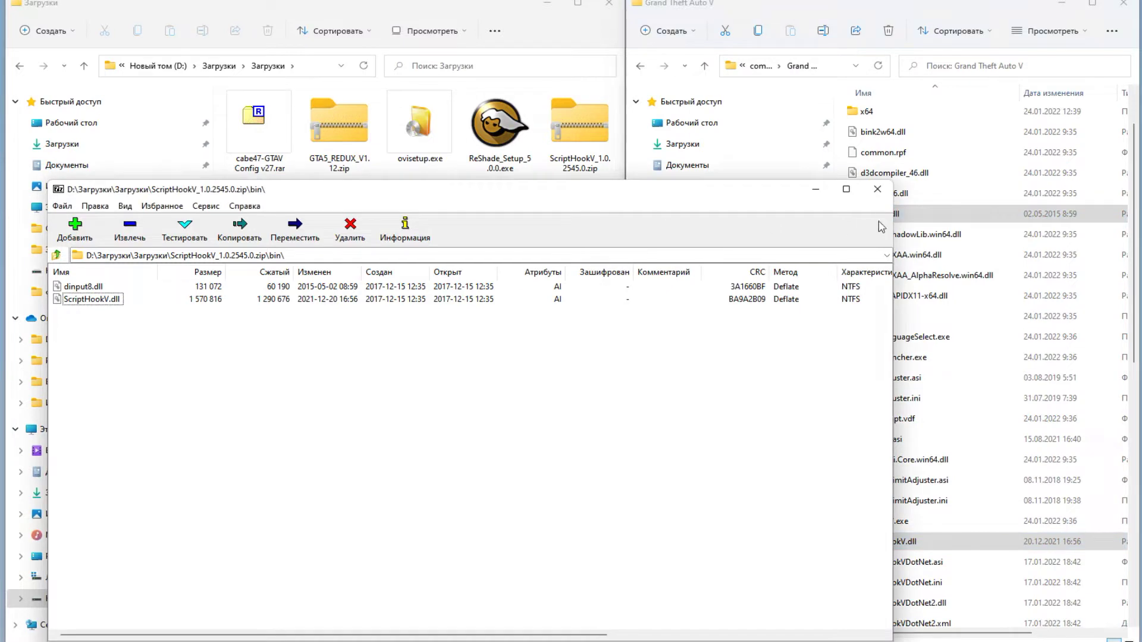
{"action": "left_click", "coordinate": [875, 190]}
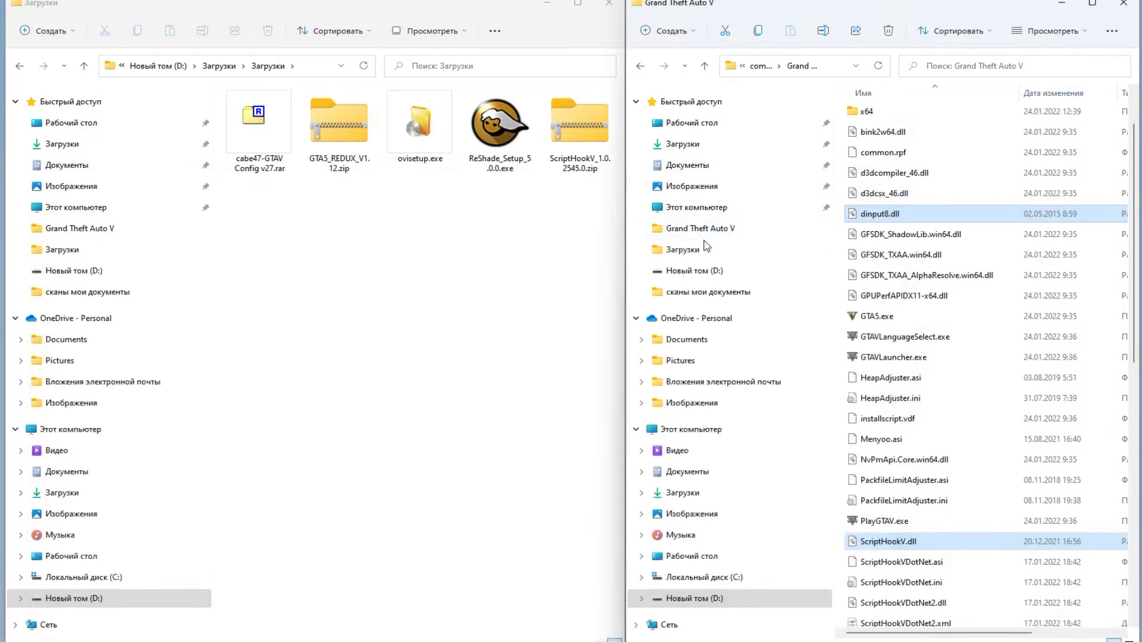
{"action": "right_click", "coordinate": [588, 138]}
{"action": "left_click", "coordinate": [712, 149]}
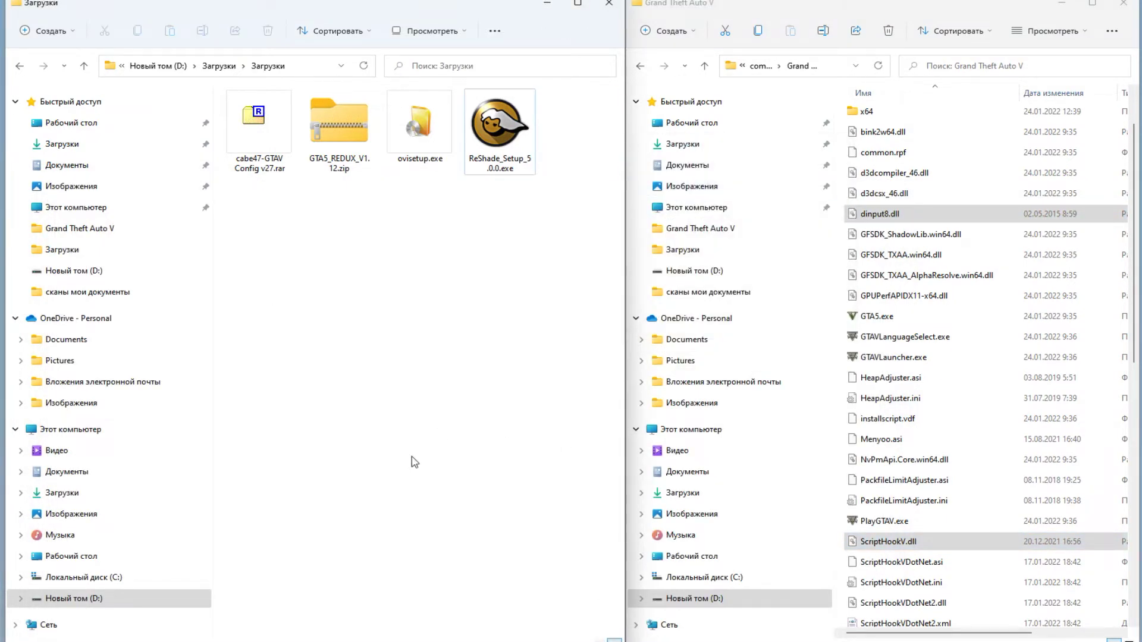
Open GTA5_REDUX_V1.12.zip in 7-Zip File Manager and extract GTA5_REDUX_V1.12.oiv into the downloads folder.
{"action": "right_click", "coordinate": [337, 139]}
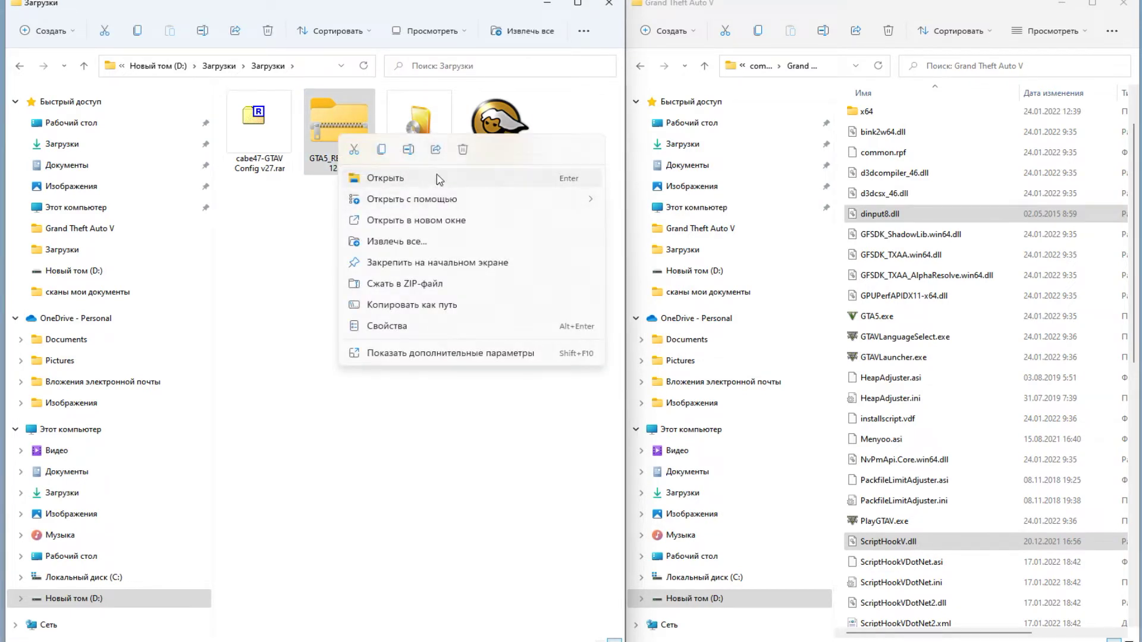
{"action": "mouse_move", "coordinate": [533, 199]}
{"action": "left_click", "coordinate": [654, 201]}
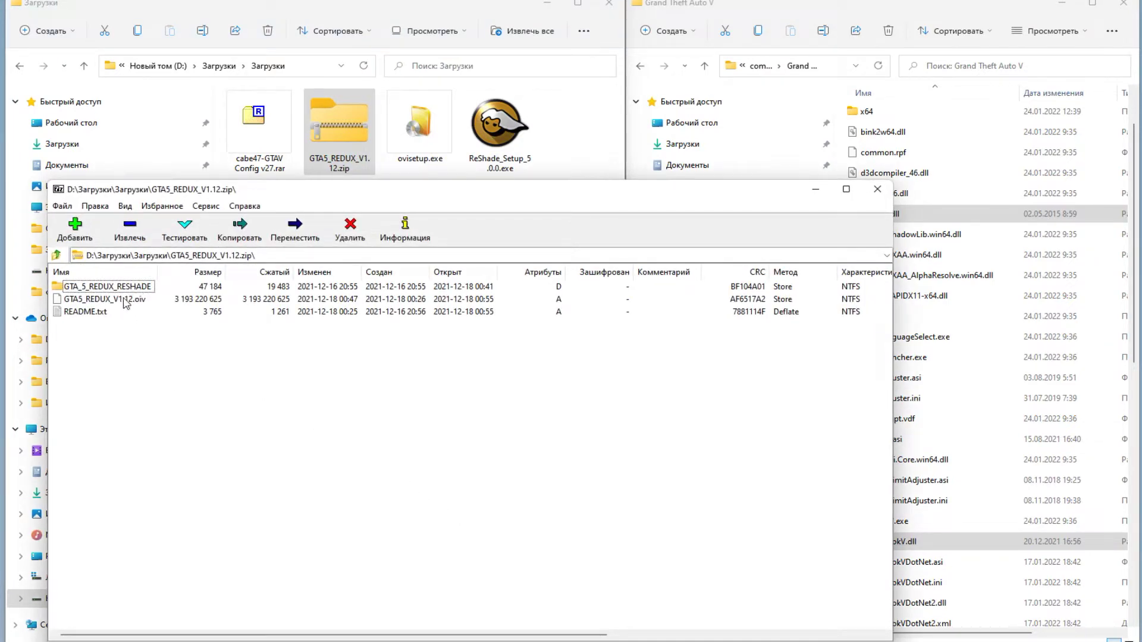
{"action": "left_click_drag", "start_coordinate": [253, 189], "coordinate": [525, 357]}
{"action": "left_click_drag", "start_coordinate": [377, 468], "coordinate": [274, 268]}
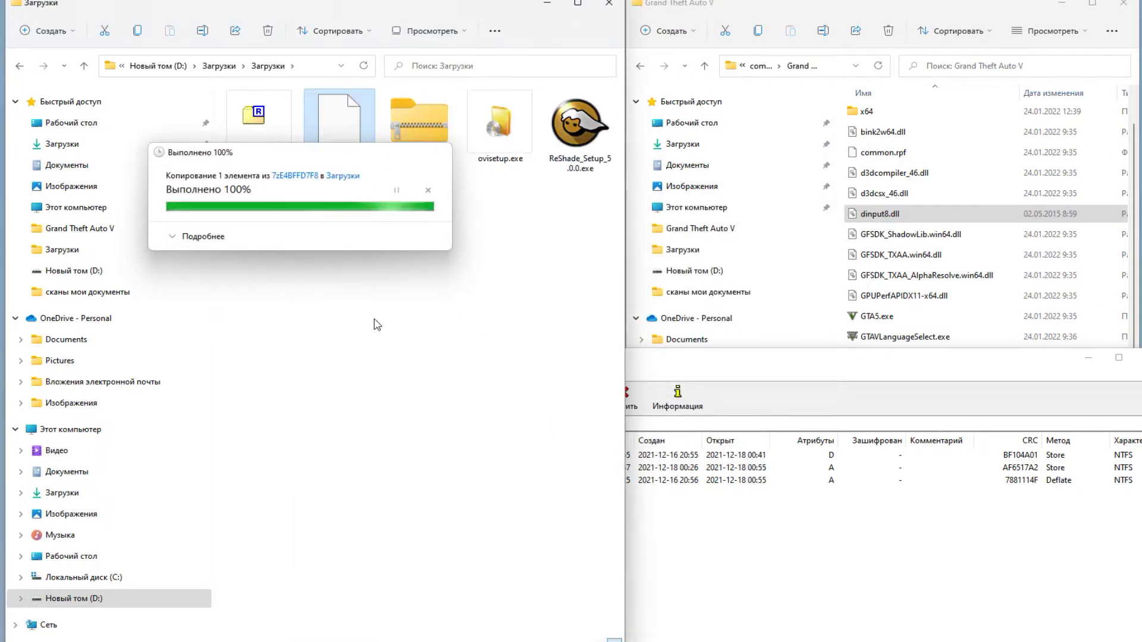
Copy the ReShade preset files from the archive's GTA_5_REDUX_RESHADE folder into the Grand Theft Auto V folder.
{"action": "left_click", "coordinate": [715, 373]}
{"action": "double_click", "coordinate": [706, 358]}
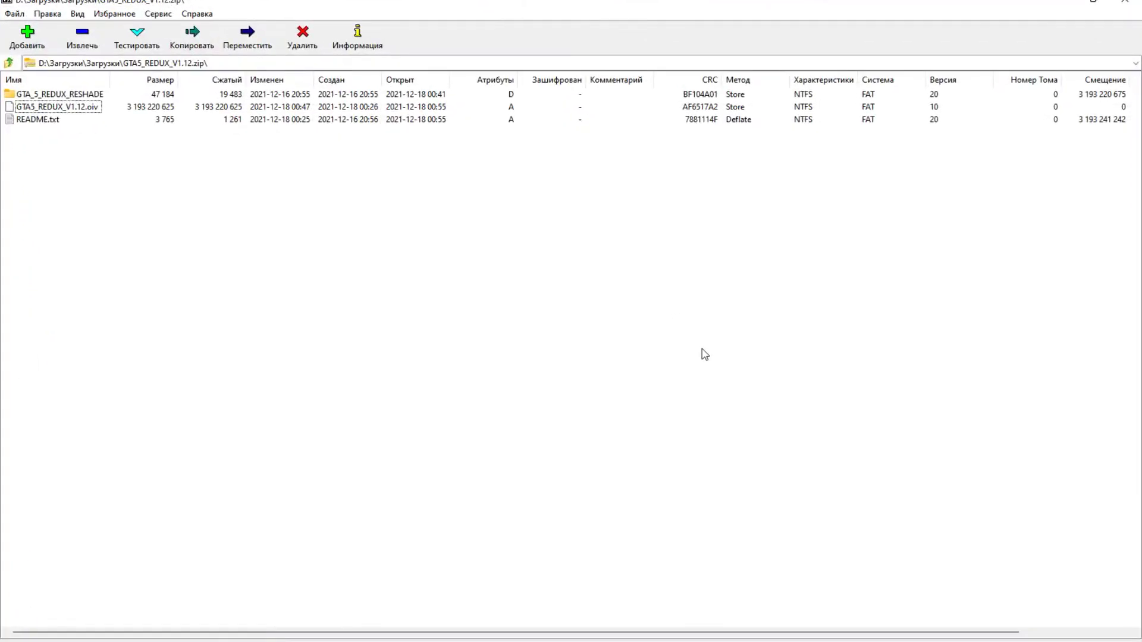
{"action": "left_click", "coordinate": [1095, 2]}
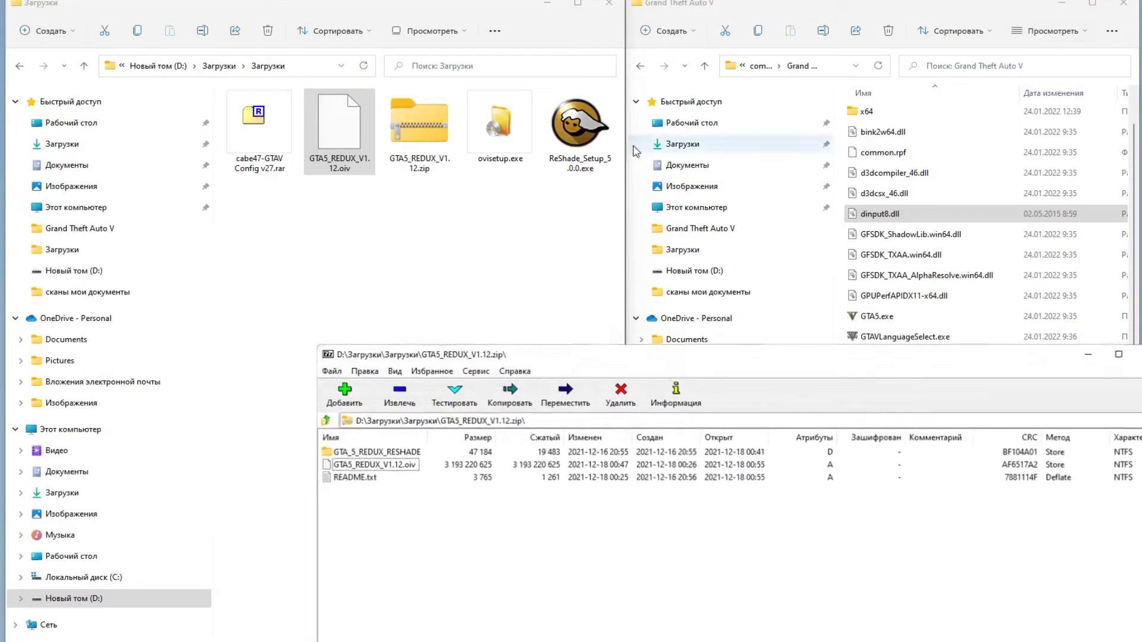
{"action": "double_click", "coordinate": [416, 456]}
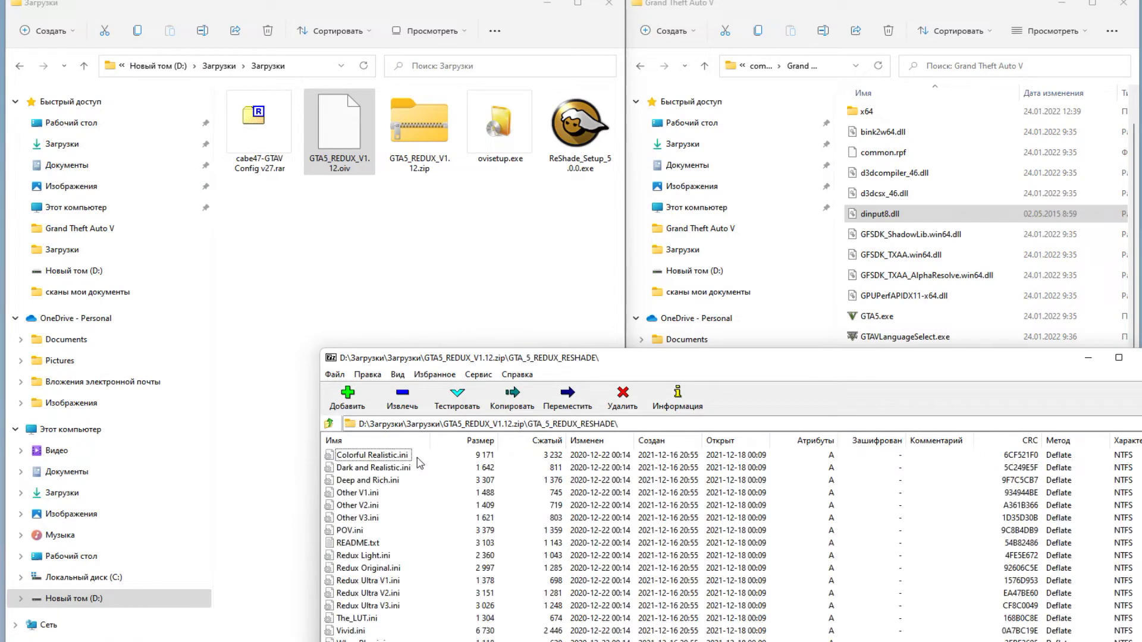
{"action": "left_click_drag", "start_coordinate": [499, 365], "coordinate": [251, 193]}
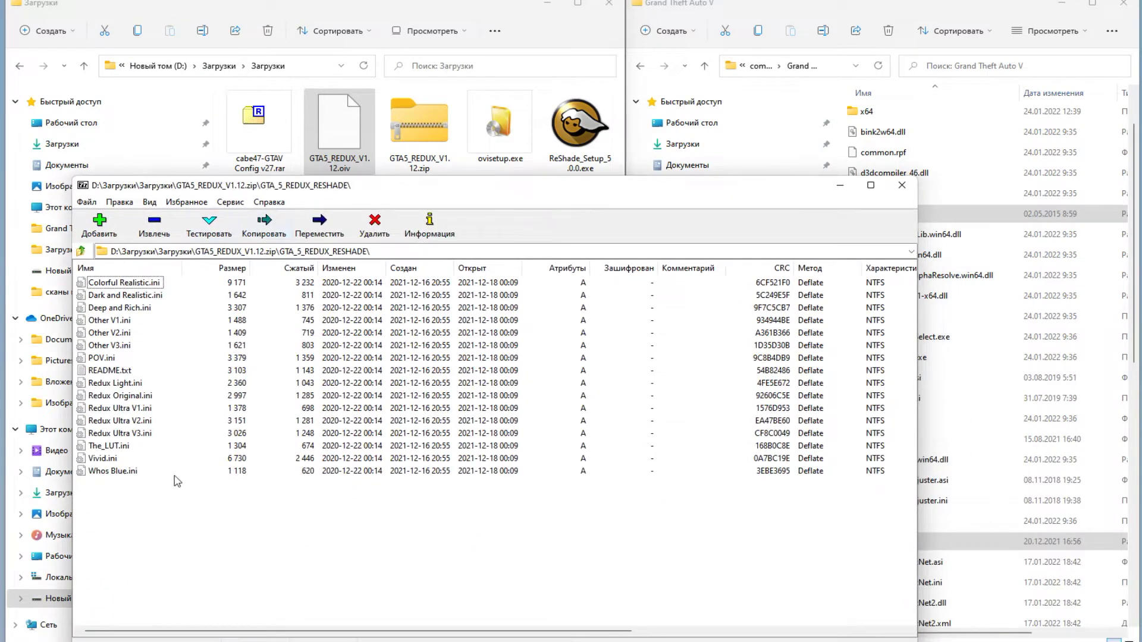
{"action": "left_click_drag", "start_coordinate": [122, 470], "coordinate": [992, 468]}
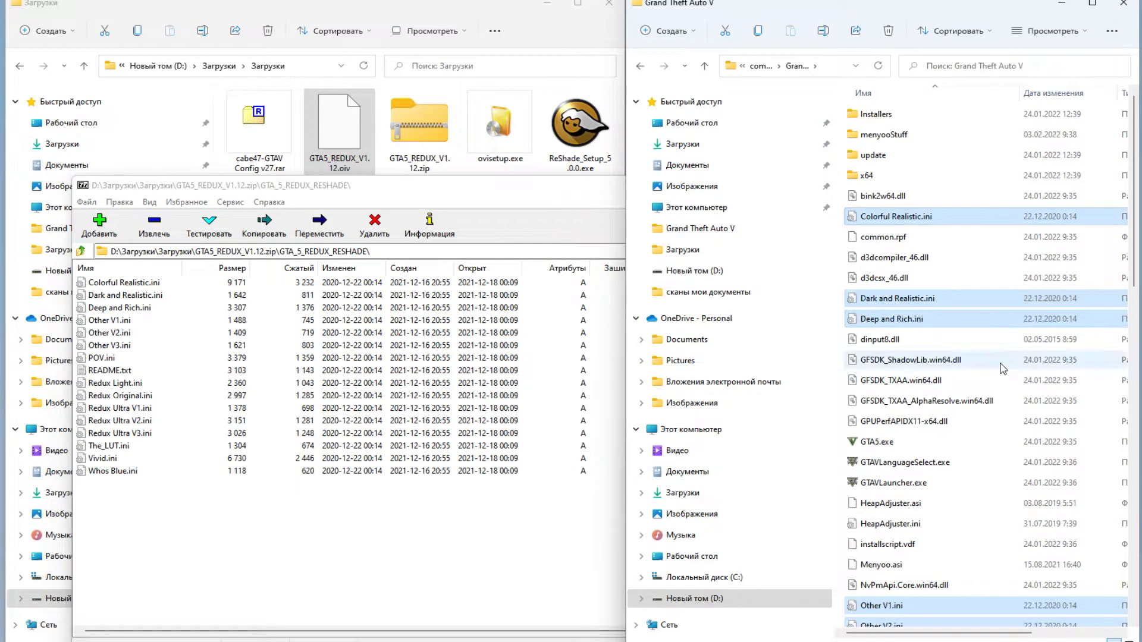
{"action": "scroll", "coordinate": [1005, 431], "scroll_direction": "down", "scroll_amount": 10}
{"action": "scroll", "coordinate": [1011, 440], "scroll_direction": "up", "scroll_amount": 10}
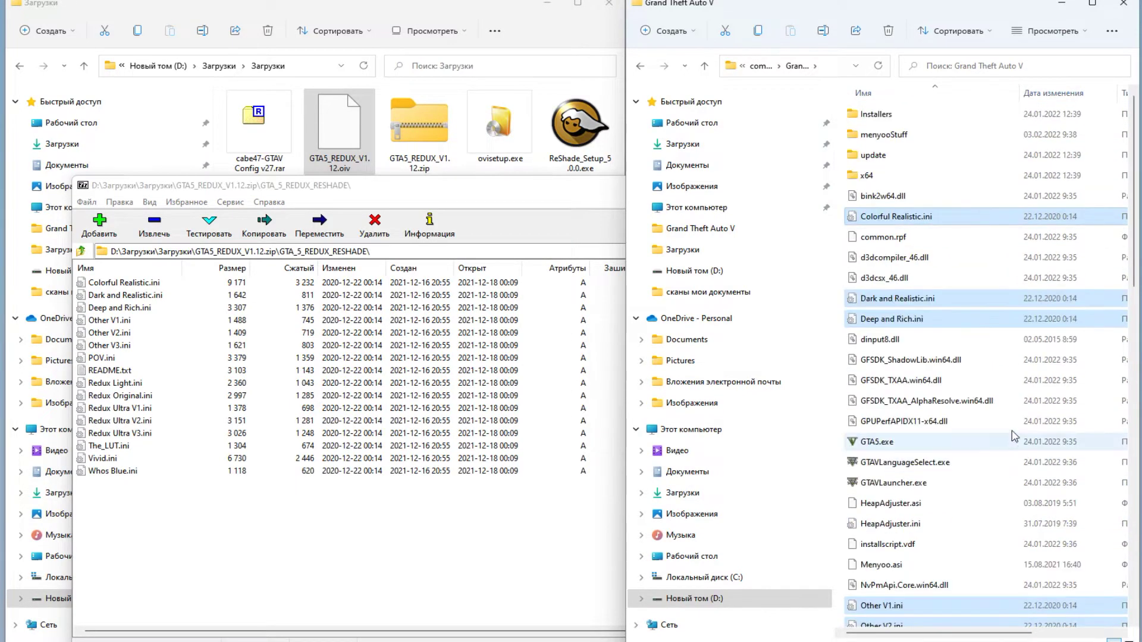
Close the GTA5_REDUX_V1.12 archive and delete GTA5_REDUX_V1.12.zip from the downloads folder.
{"action": "left_click", "coordinate": [503, 205]}
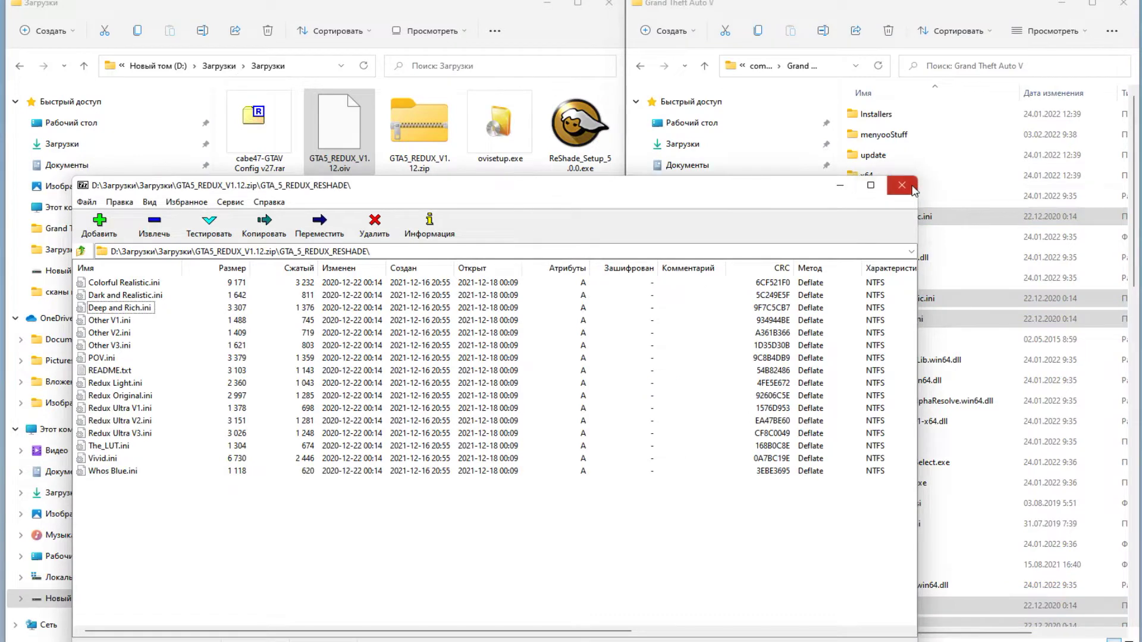
{"action": "left_click", "coordinate": [903, 186]}
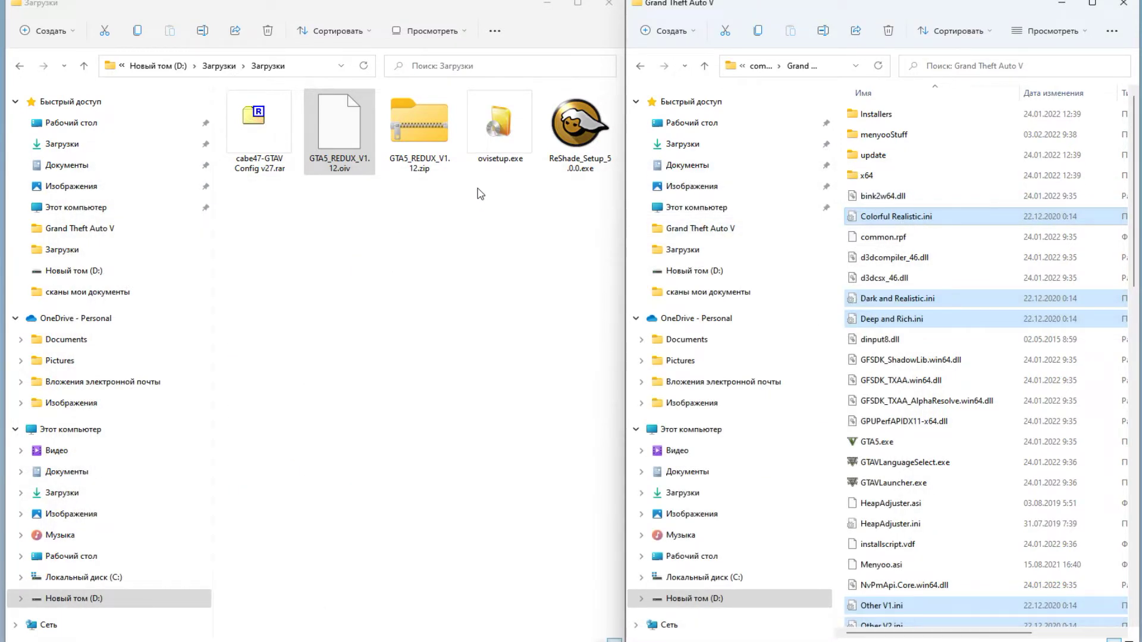
{"action": "right_click", "coordinate": [417, 132]}
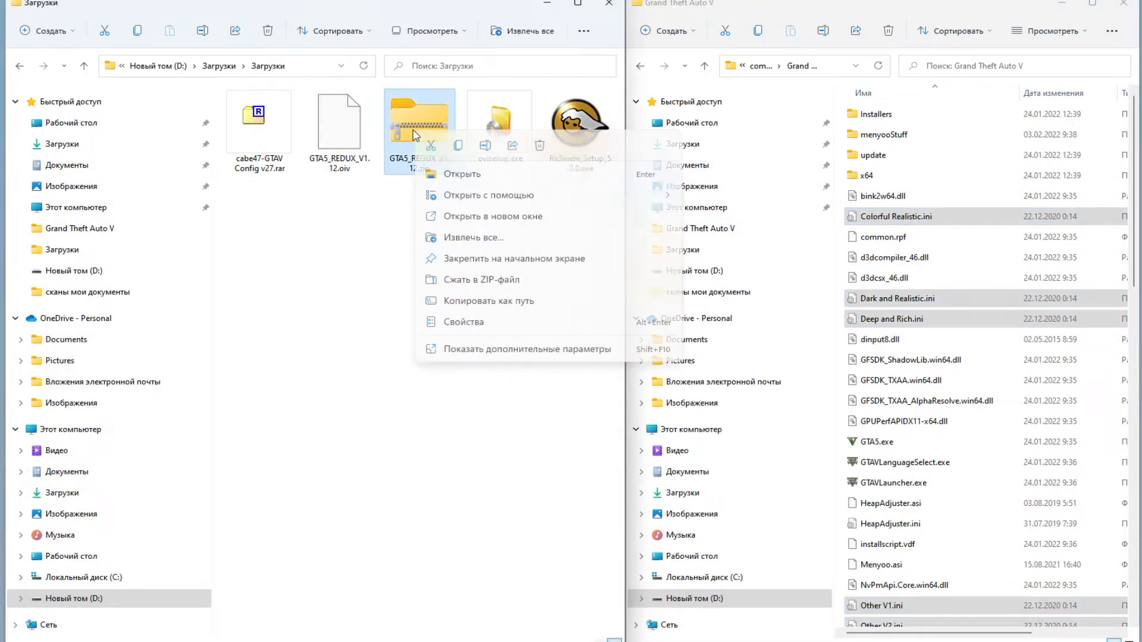
{"action": "left_click", "coordinate": [551, 152]}
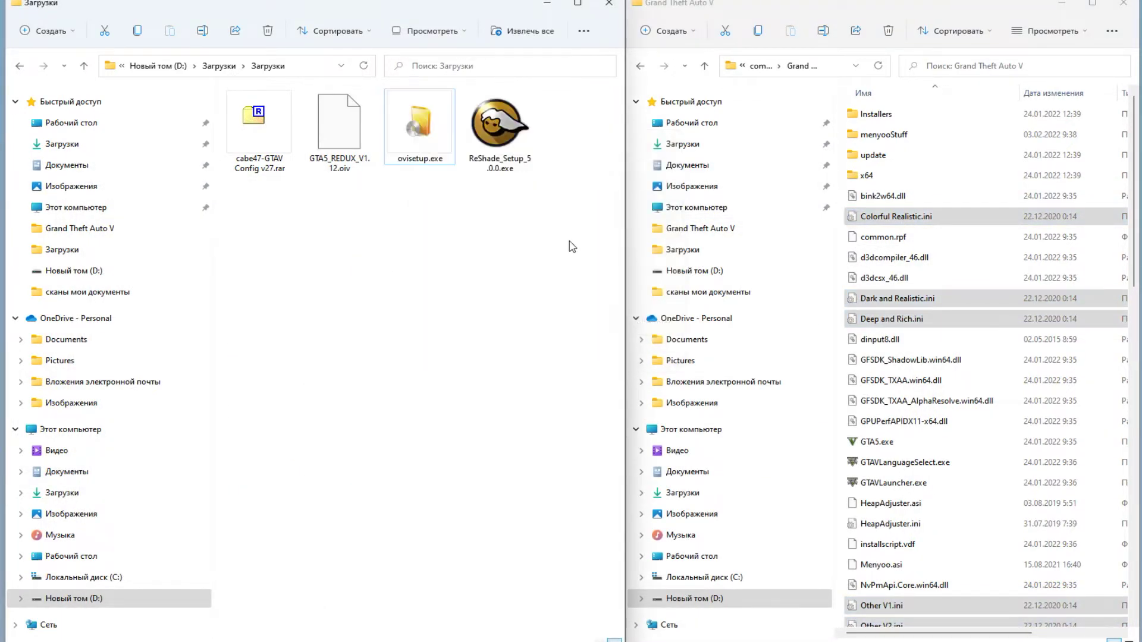
Start the OpenIV installer from ovisetup.exe with Russian as the language and accept the licence agreement.
{"action": "double_click", "coordinate": [414, 132]}
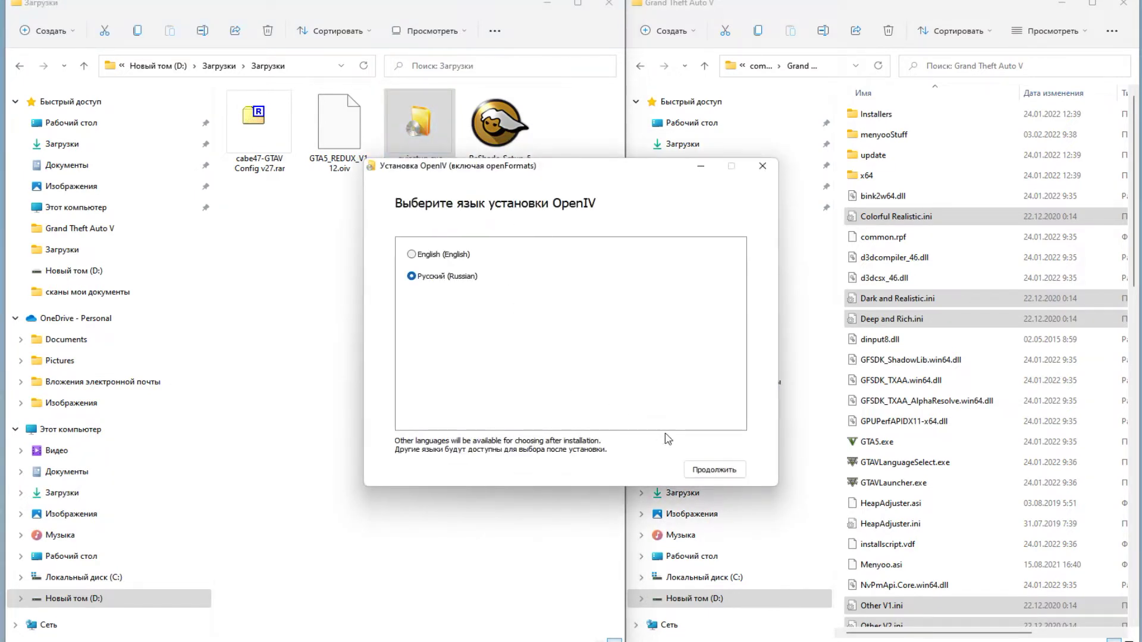
{"action": "left_click", "coordinate": [707, 469]}
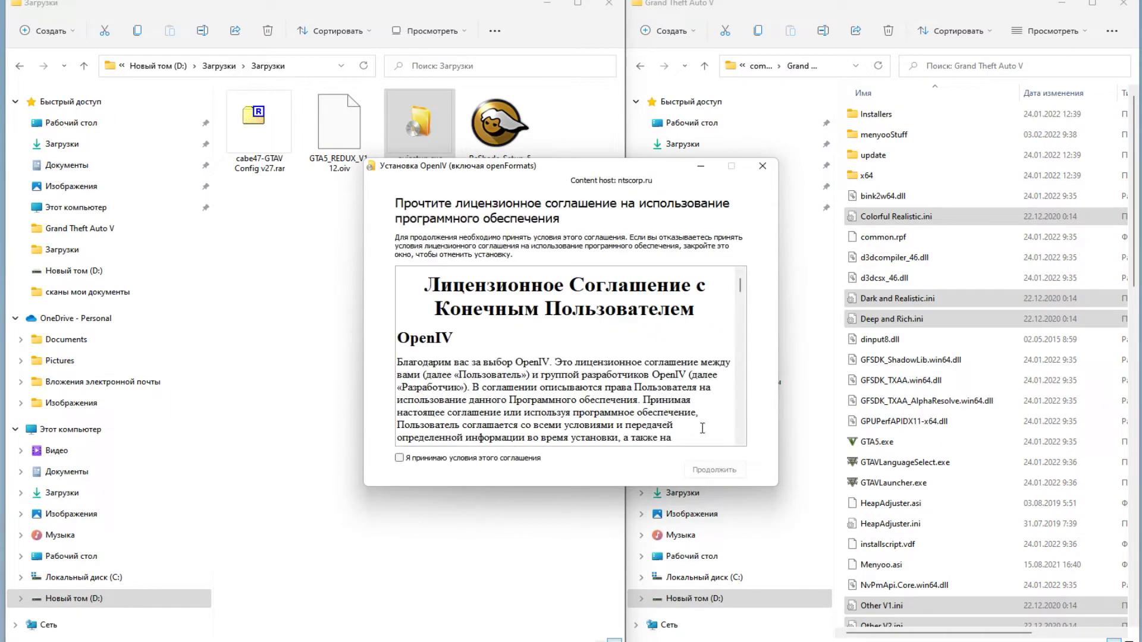
{"action": "left_click", "coordinate": [400, 458]}
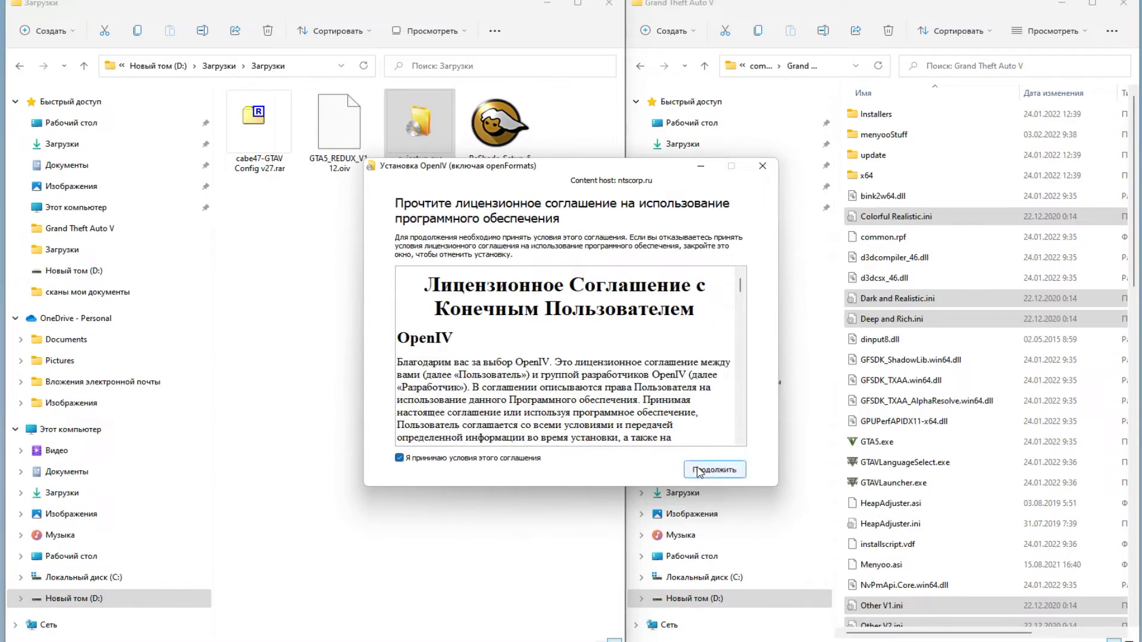
{"action": "left_click", "coordinate": [714, 469]}
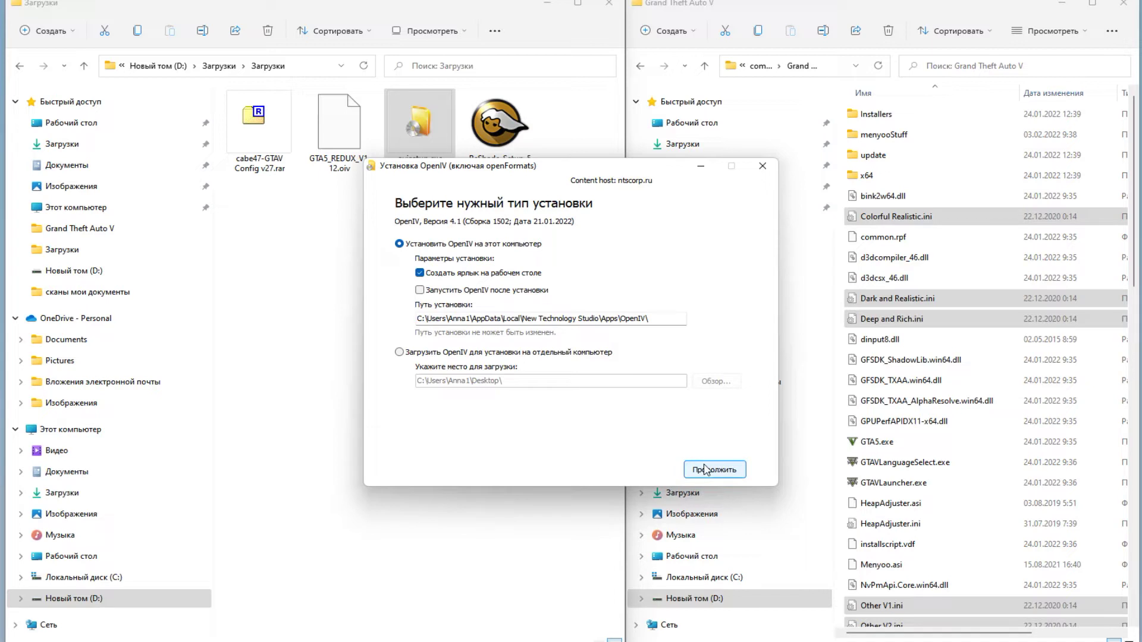
Install OpenIV on this computer with the option to launch it after installation, and close the installer.
{"action": "left_click", "coordinate": [420, 289]}
{"action": "left_click", "coordinate": [696, 465]}
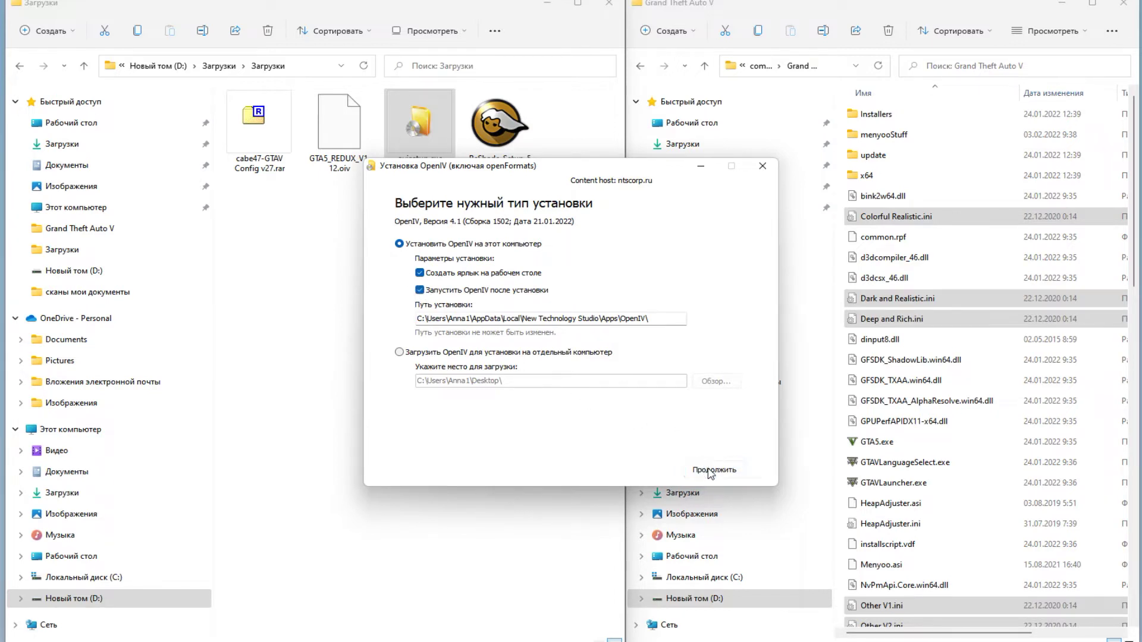
{"action": "left_click", "coordinate": [591, 381]}
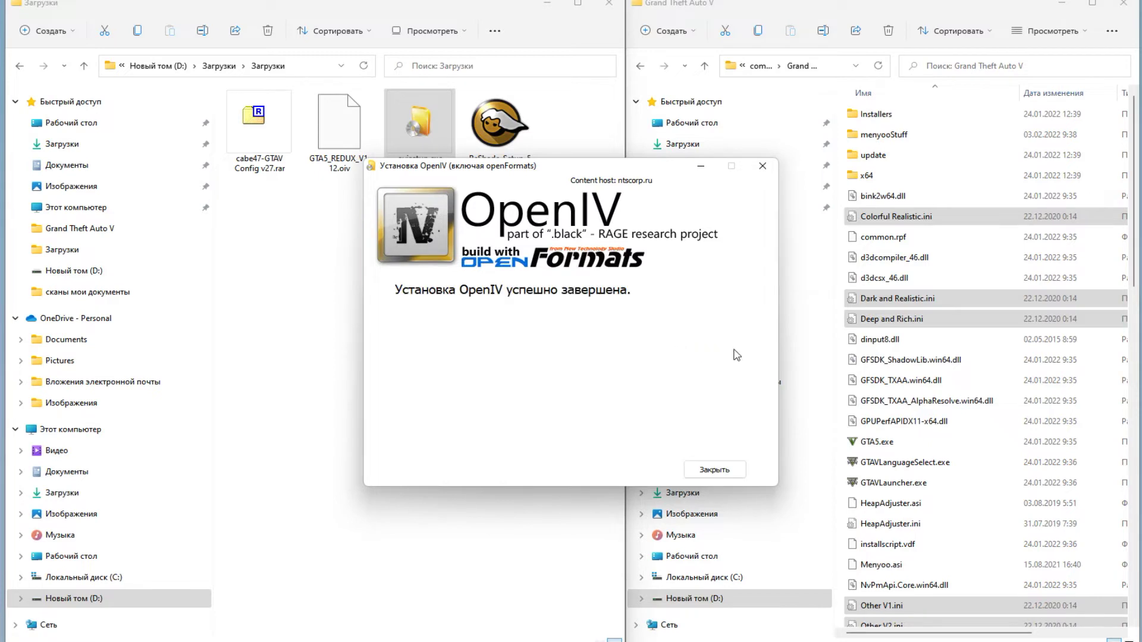
{"action": "left_click", "coordinate": [762, 166]}
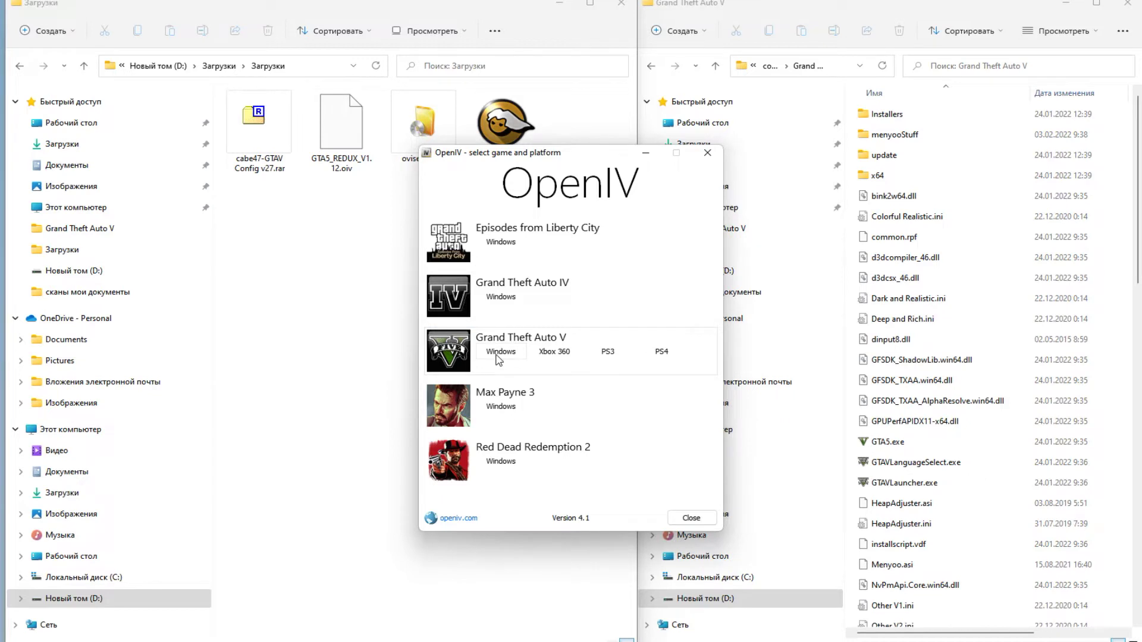
Choose Grand Theft Auto V for Windows in OpenIV and set the game location to D:\Stem\steamapps\common\Grand Theft Auto V\.
{"action": "left_click", "coordinate": [496, 355]}
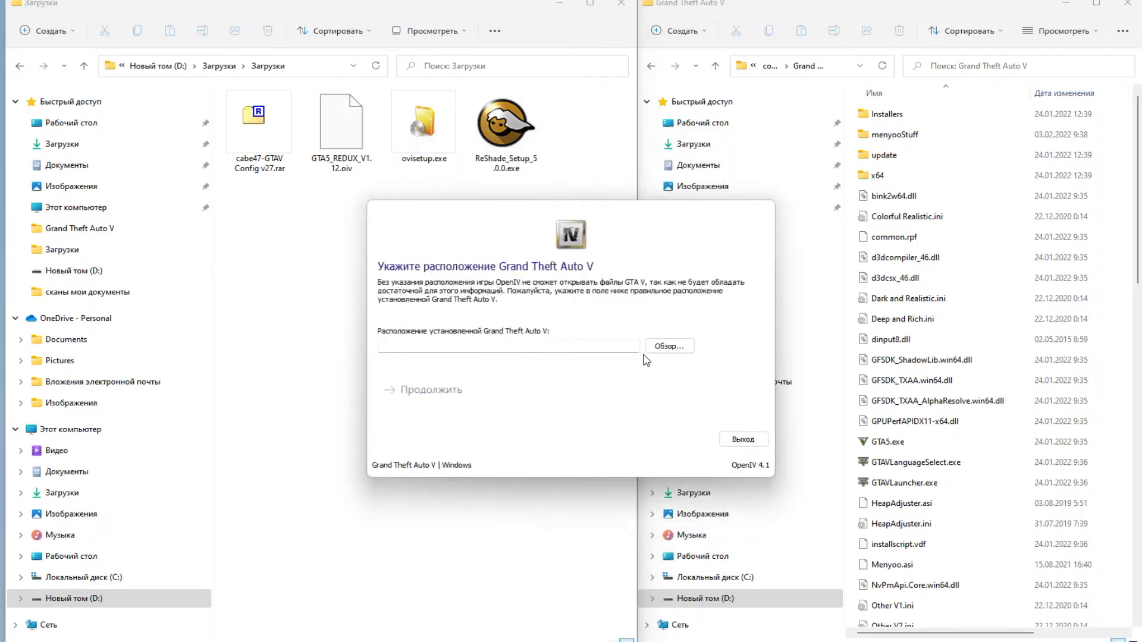
{"action": "left_click", "coordinate": [686, 351]}
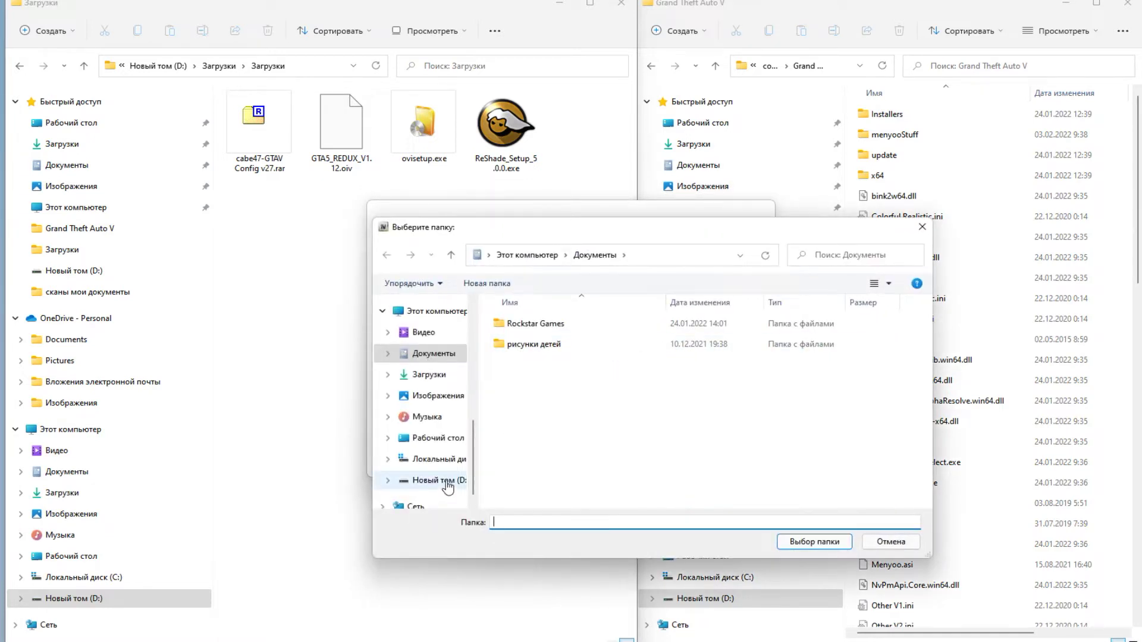
{"action": "left_click", "coordinate": [447, 485]}
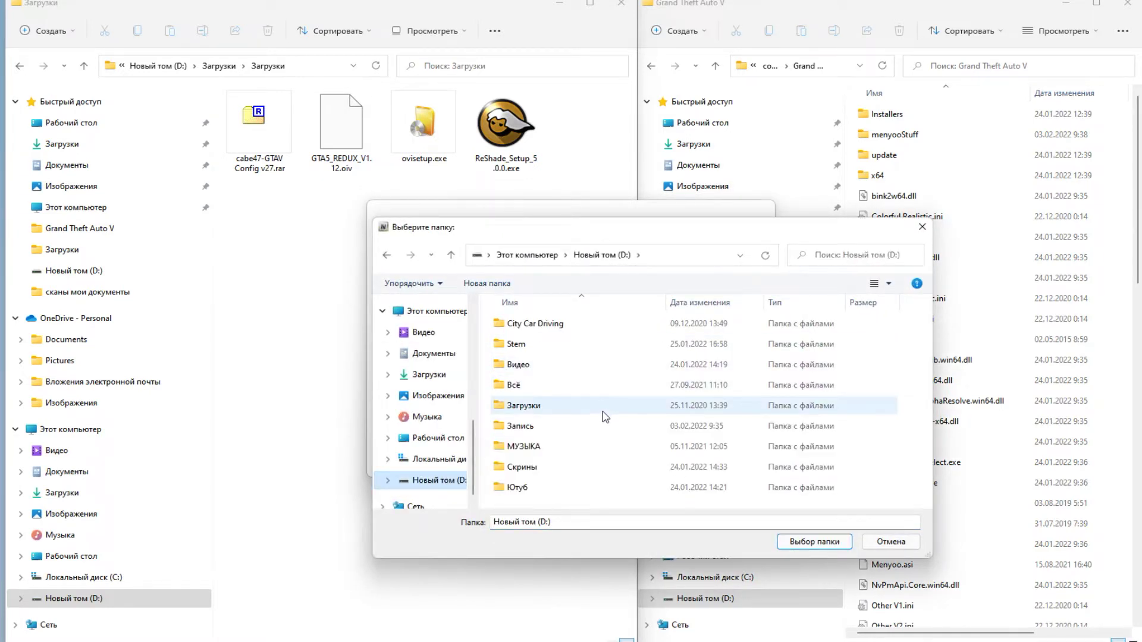
{"action": "double_click", "coordinate": [550, 345]}
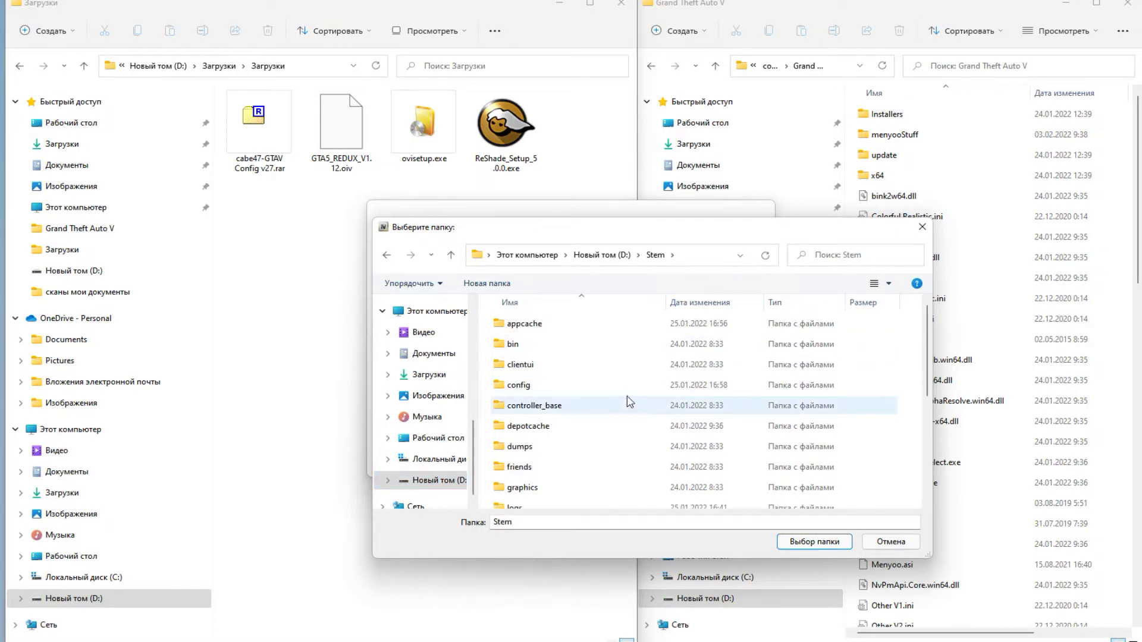
{"action": "scroll", "coordinate": [629, 405], "scroll_direction": "down", "scroll_amount": 5}
{"action": "double_click", "coordinate": [580, 444]}
{"action": "double_click", "coordinate": [567, 328]}
{"action": "double_click", "coordinate": [582, 325]}
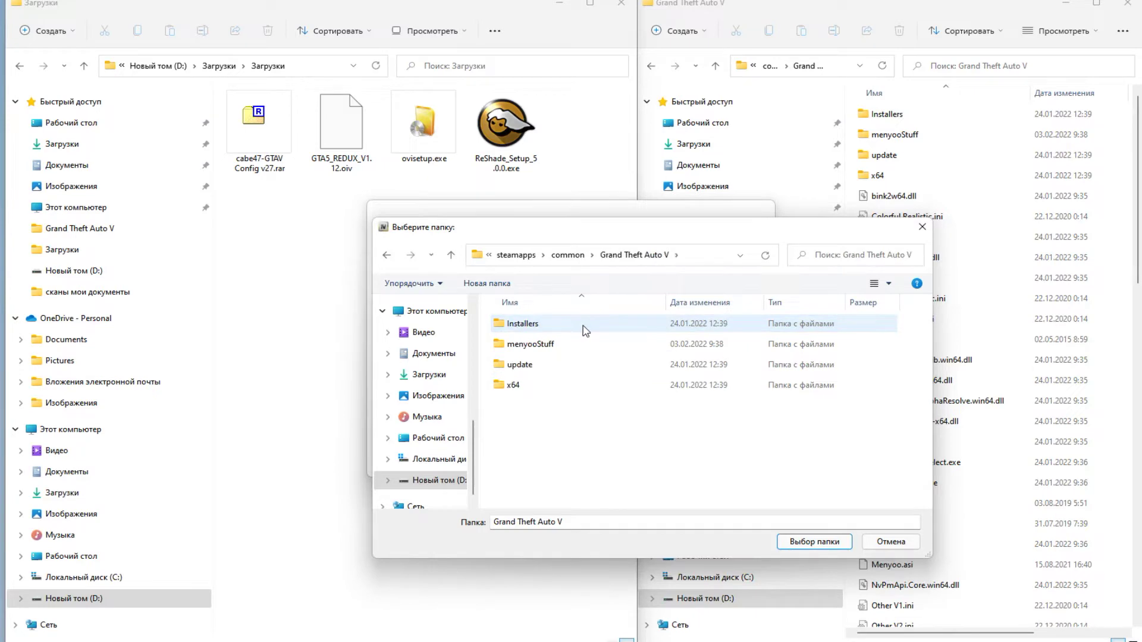
{"action": "left_click", "coordinate": [386, 255]}
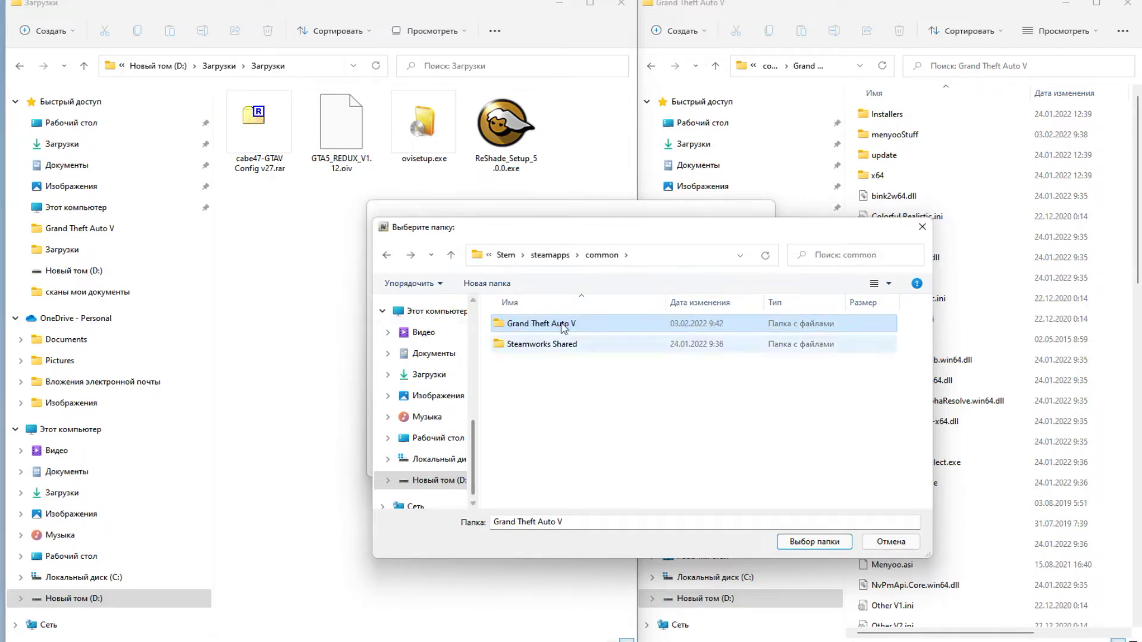
{"action": "left_click", "coordinate": [814, 540]}
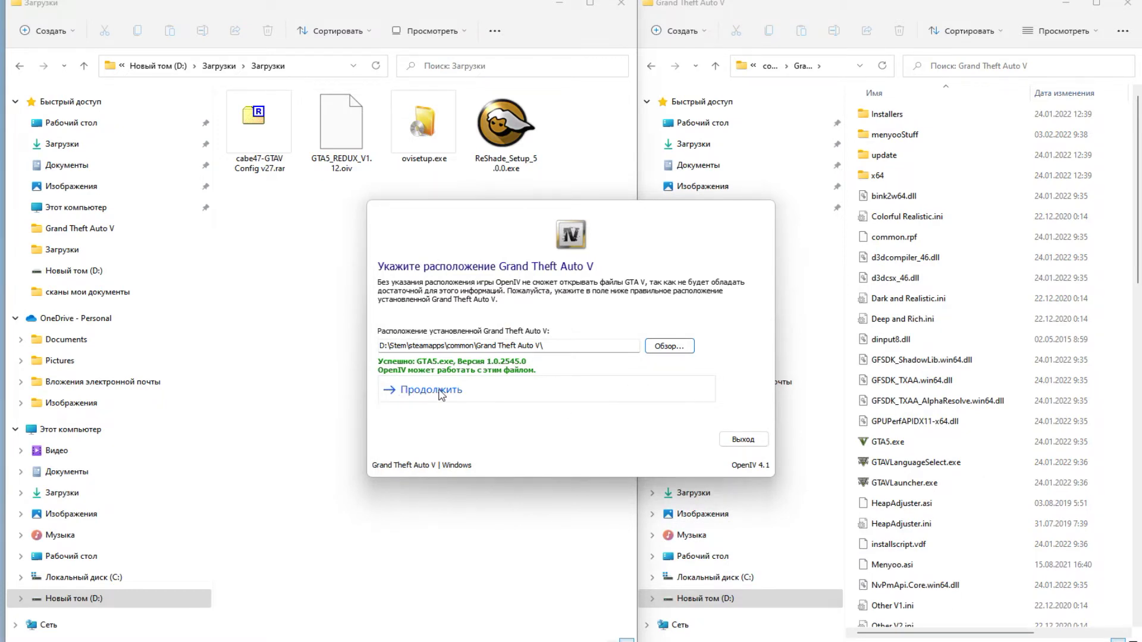
Continue into the OpenIV main window, dismiss the welcome video and enable edit mode.
{"action": "left_click", "coordinate": [440, 392]}
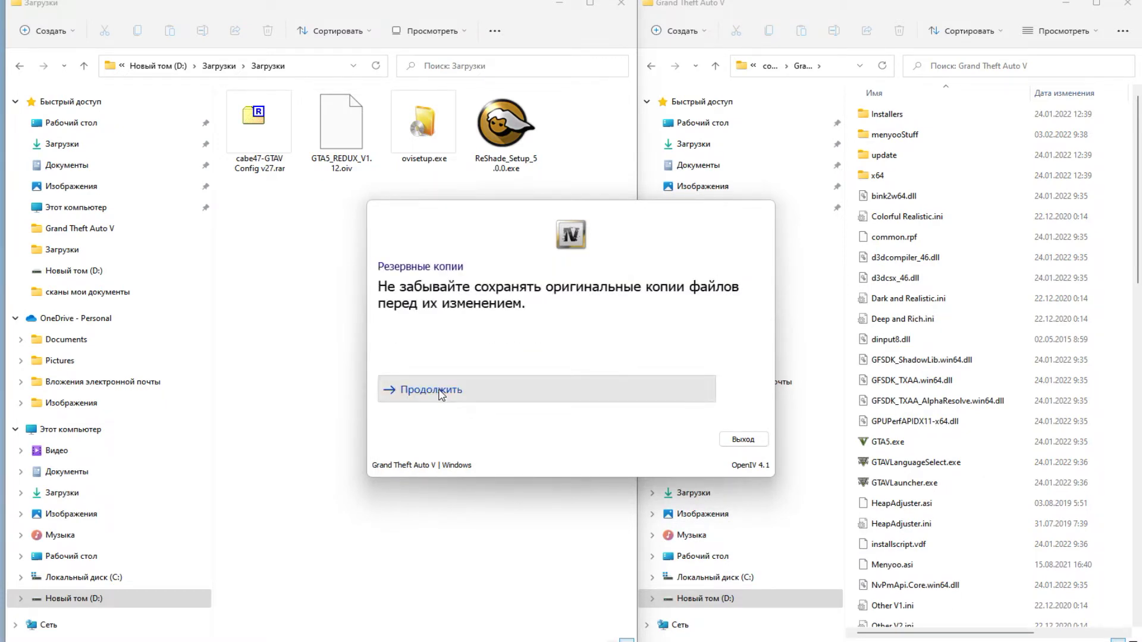
{"action": "left_click", "coordinate": [439, 389]}
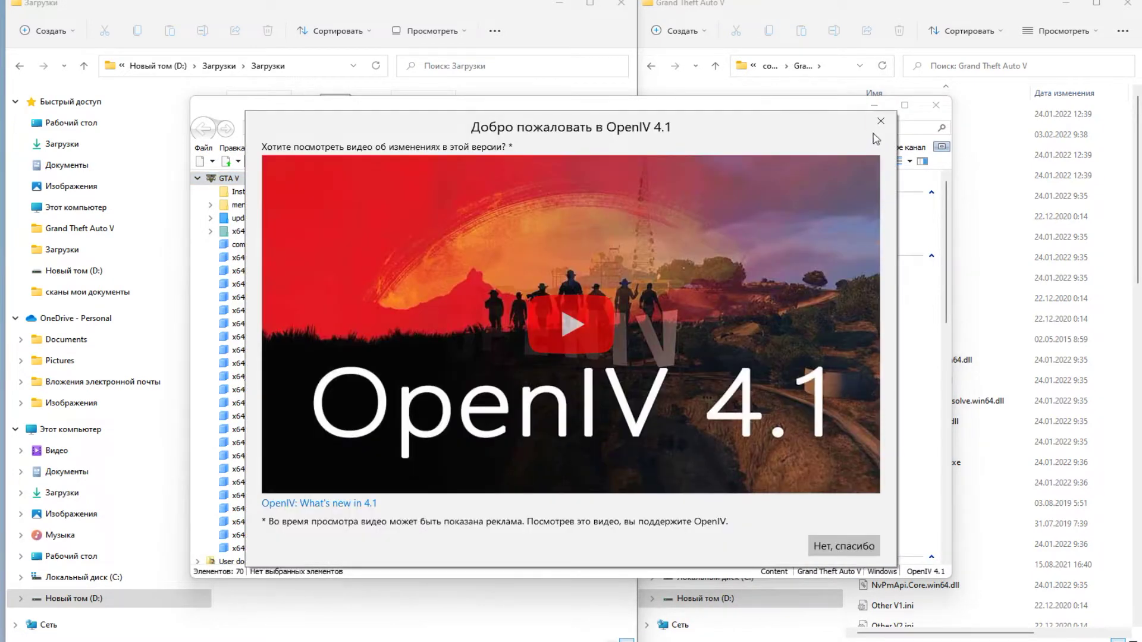
{"action": "left_click", "coordinate": [883, 122]}
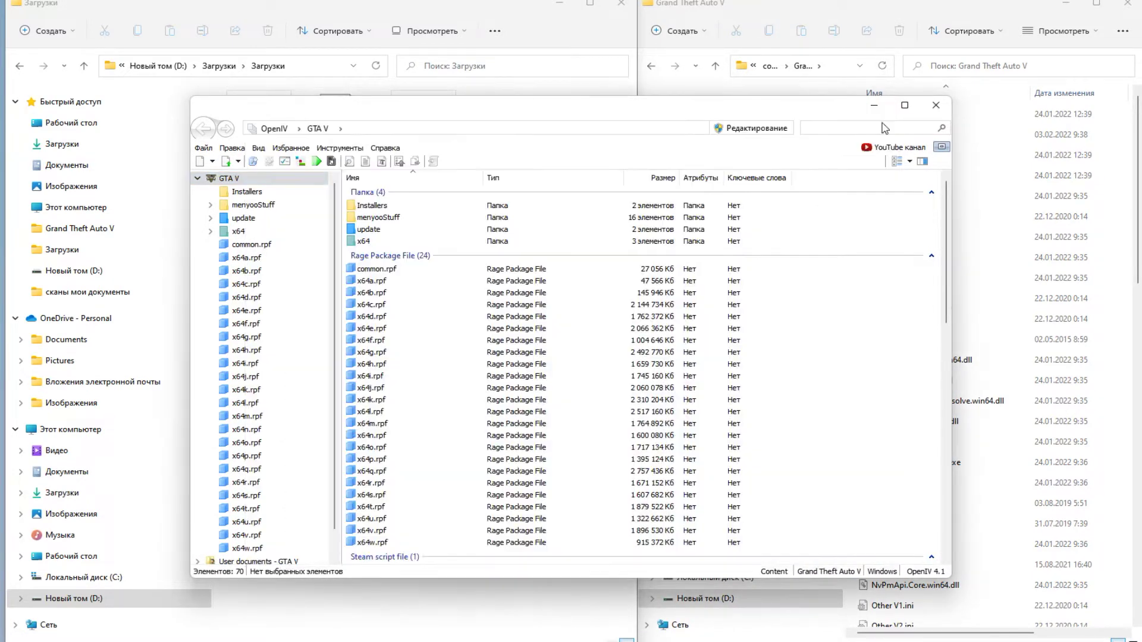
{"action": "left_click", "coordinate": [767, 136]}
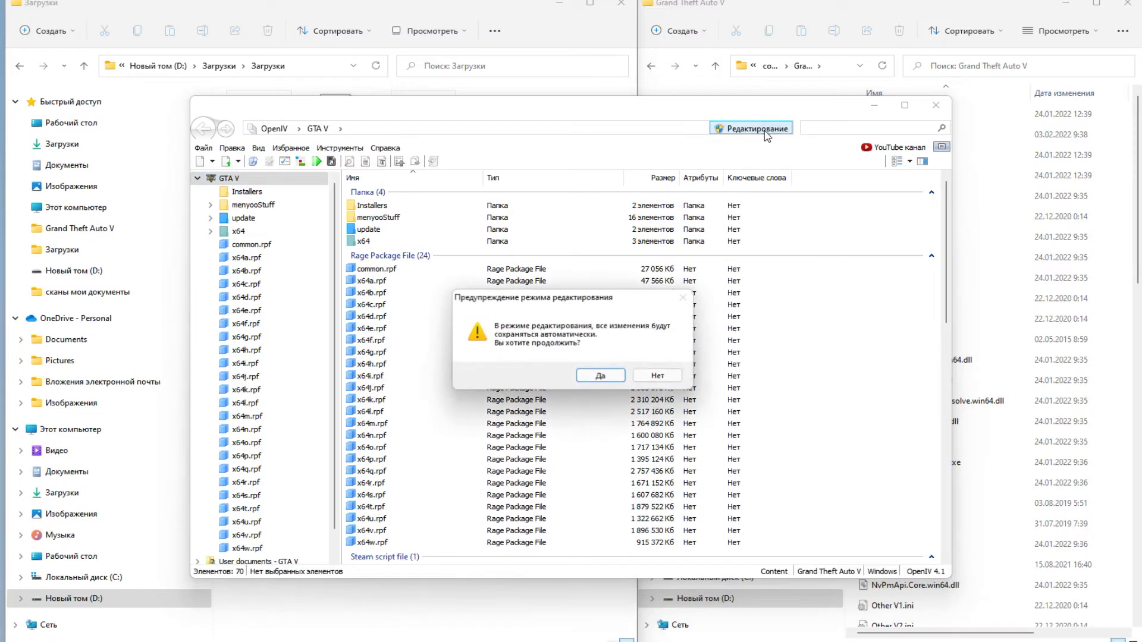
{"action": "left_click", "coordinate": [601, 377]}
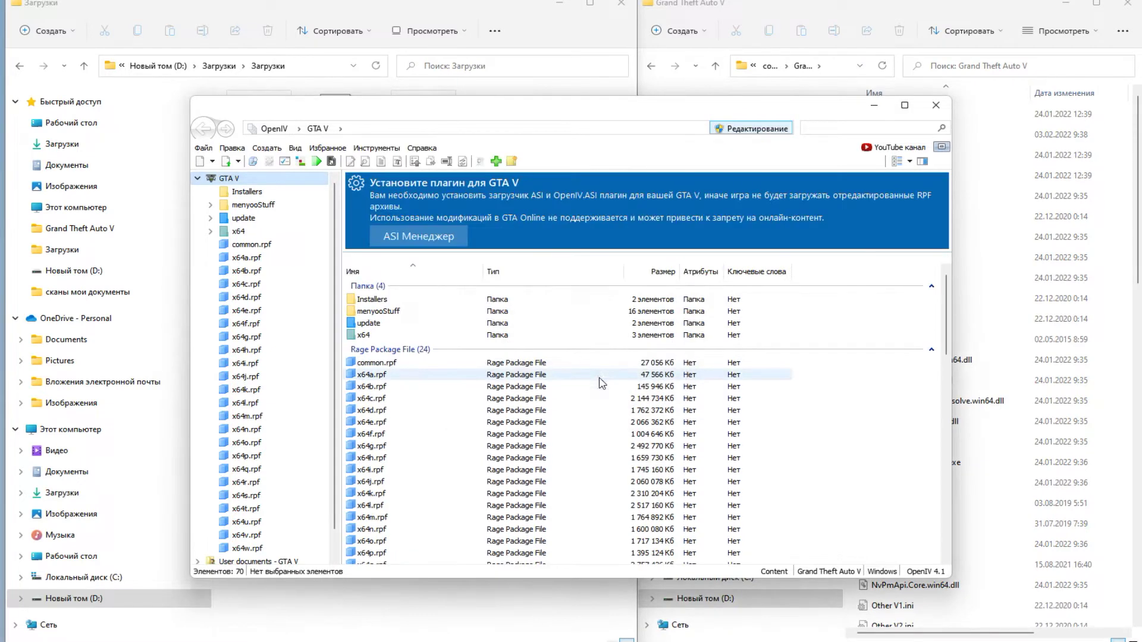
Reinstall the ASI Loader and install the OpenIV.ASI plugin for GTA V through the ASI Manager.
{"action": "left_click", "coordinate": [435, 241]}
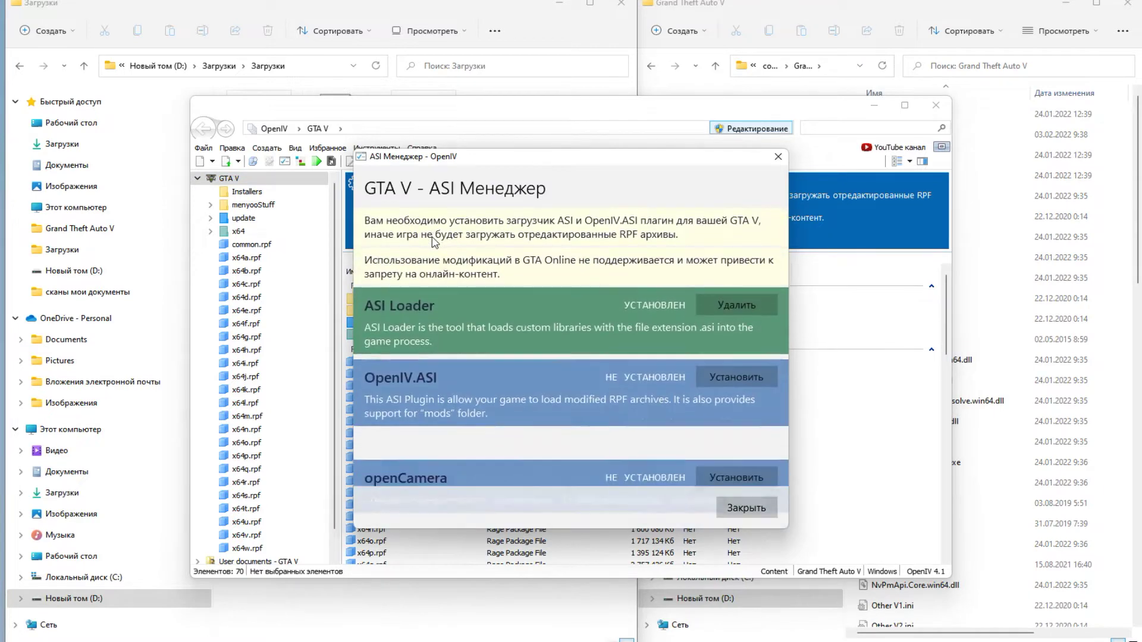
{"action": "left_click", "coordinate": [744, 298]}
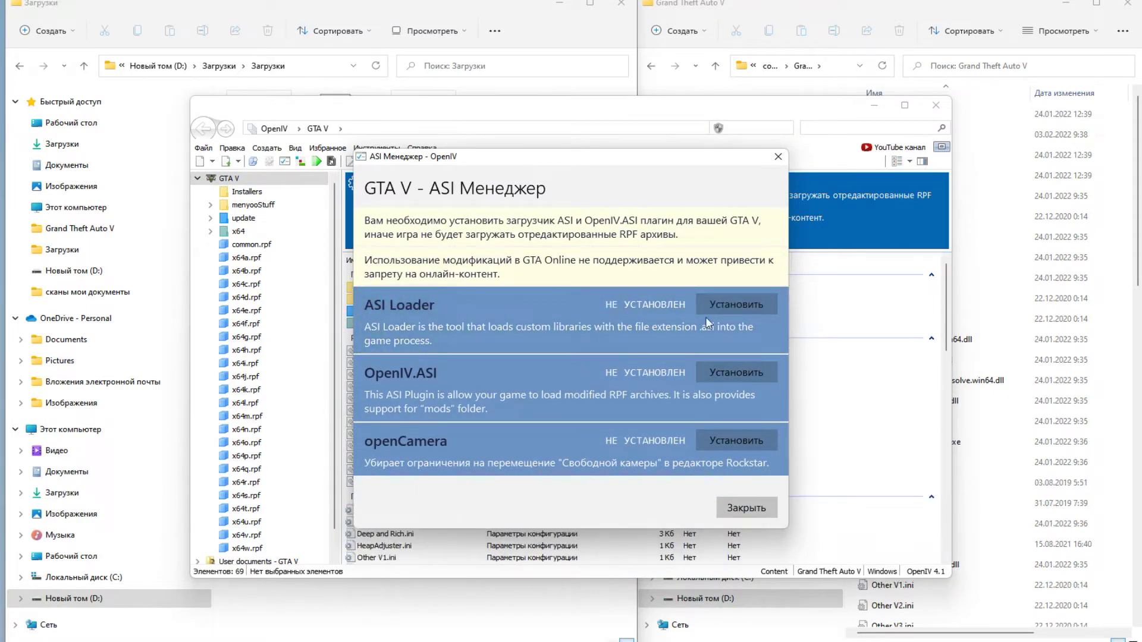
{"action": "left_click", "coordinate": [732, 371]}
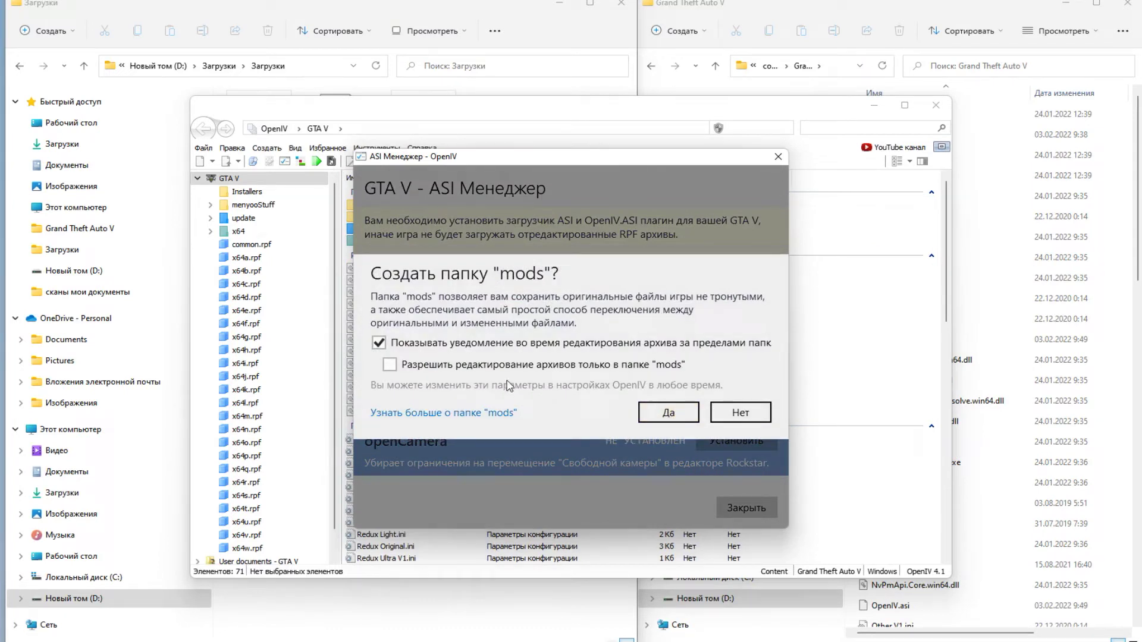
Create the "mods" folder with archive editing allowed only inside it, install openCamera and close the ASI Manager.
{"action": "left_click", "coordinate": [390, 367]}
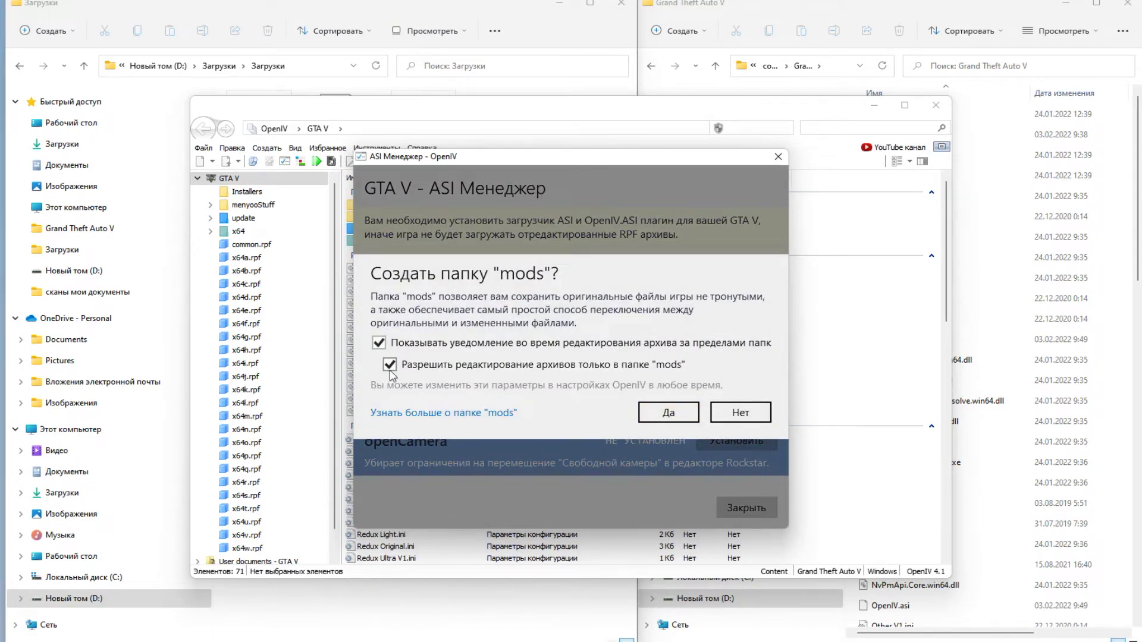
{"action": "left_click", "coordinate": [669, 410]}
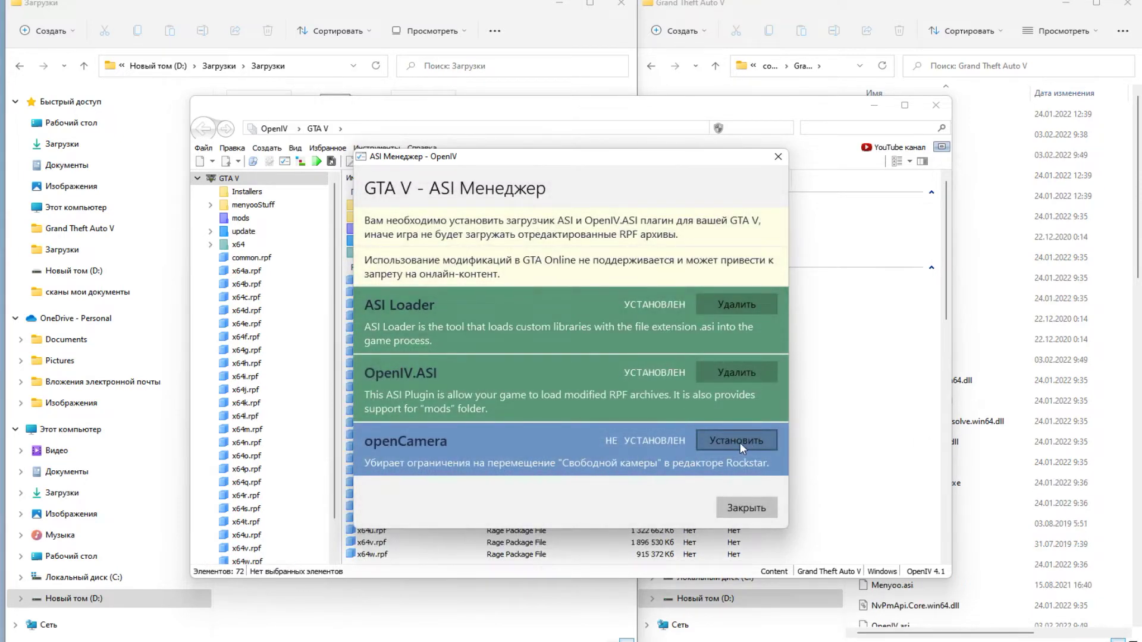
{"action": "left_click", "coordinate": [740, 442]}
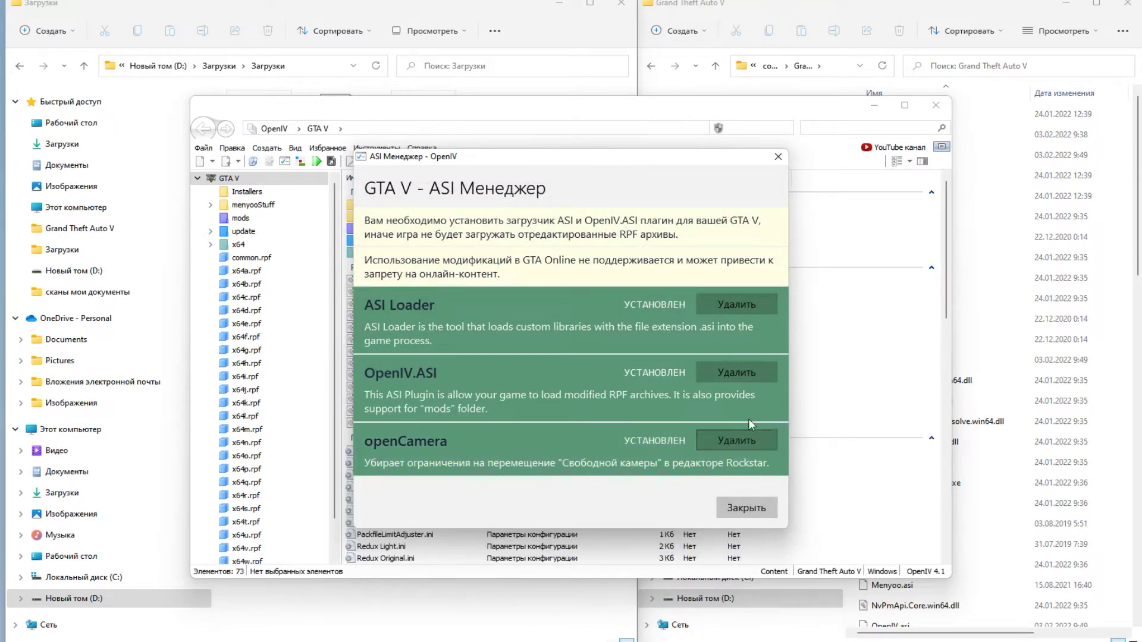
{"action": "left_click", "coordinate": [747, 509]}
Load the GTA5_REDUX_V1.12.oiv package from the Загрузки folder into OpenIV's package installer.
{"action": "left_click_drag", "start_coordinate": [658, 110], "coordinate": [820, 98]}
{"action": "scroll", "coordinate": [668, 245], "scroll_direction": "down", "scroll_amount": 7}
{"action": "scroll", "coordinate": [667, 245], "scroll_direction": "up", "scroll_amount": 7}
{"action": "left_click_drag", "start_coordinate": [642, 104], "coordinate": [597, 203]}
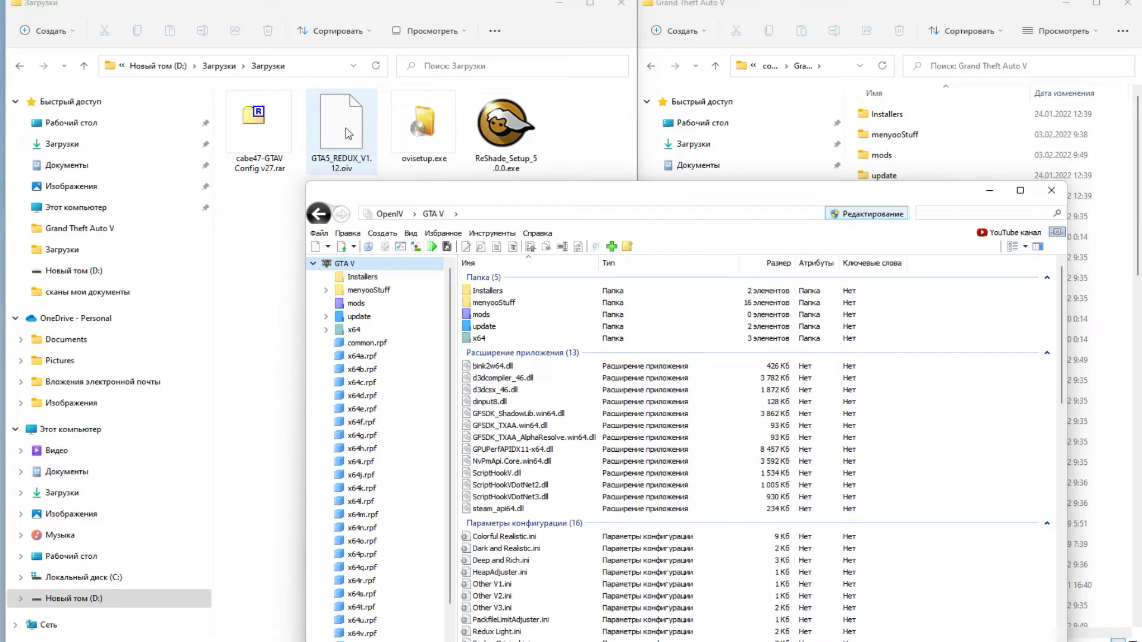
{"action": "left_click_drag", "start_coordinate": [349, 134], "coordinate": [942, 467]}
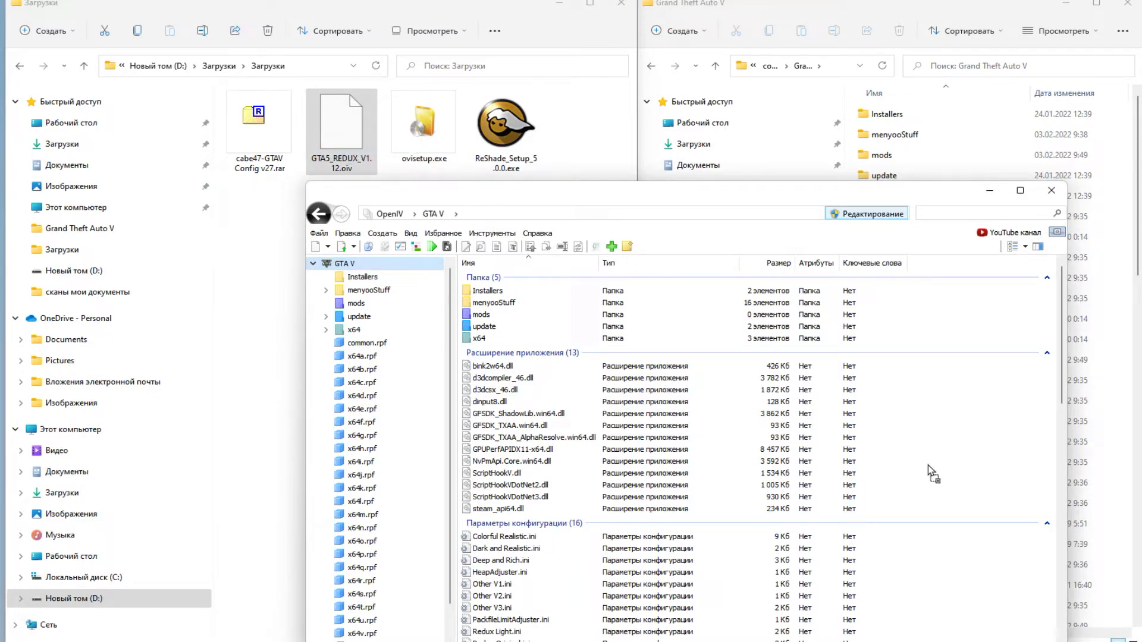
{"action": "left_click_drag", "start_coordinate": [921, 453], "coordinate": [918, 452]}
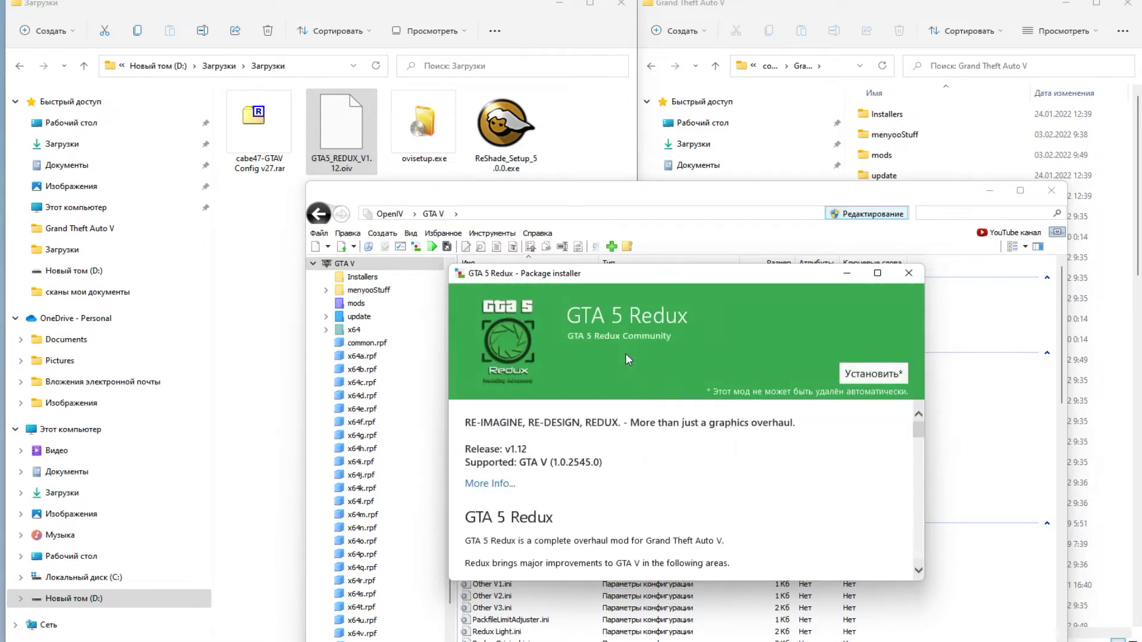
Install the GTA 5 Redux package into the "mods" folder and close the package installer.
{"action": "left_click", "coordinate": [861, 372]}
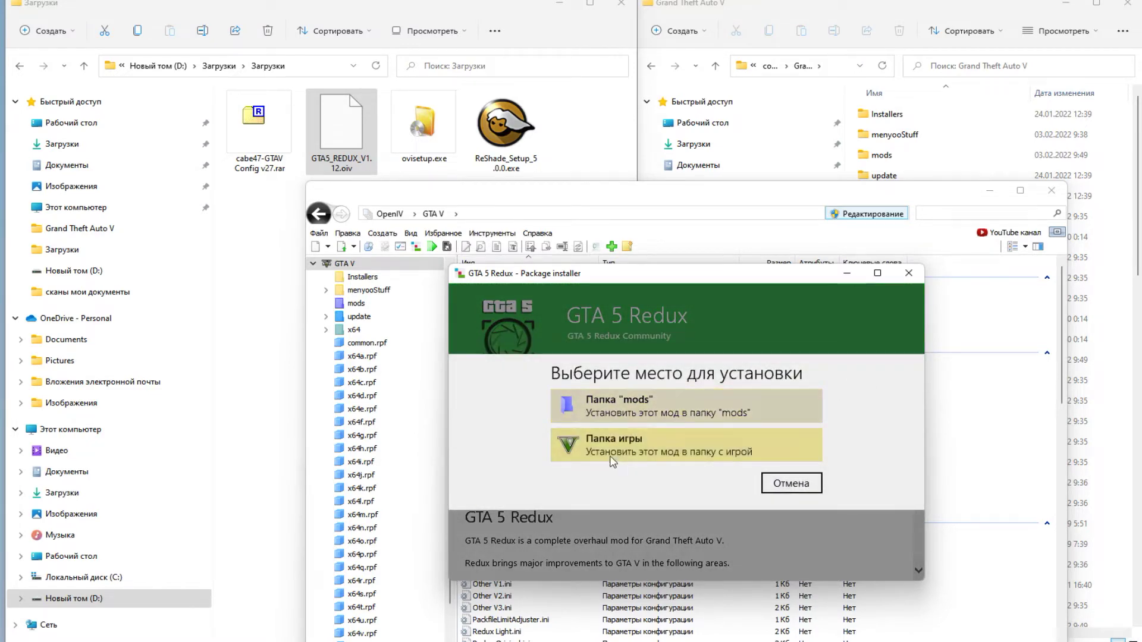
{"action": "left_click", "coordinate": [627, 413]}
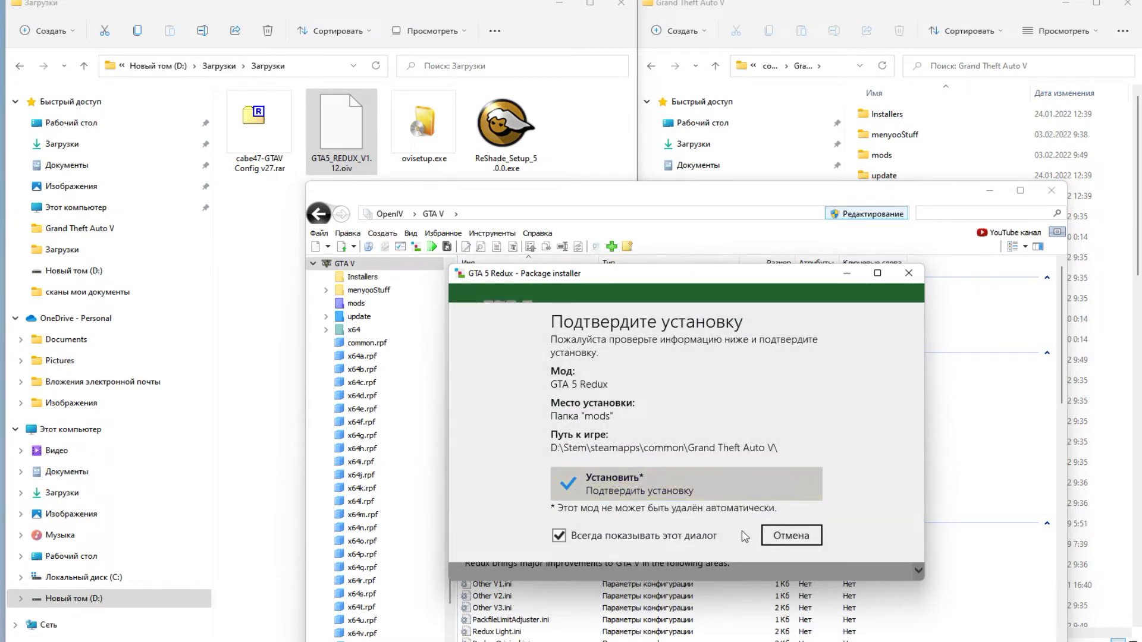
{"action": "left_click", "coordinate": [663, 495]}
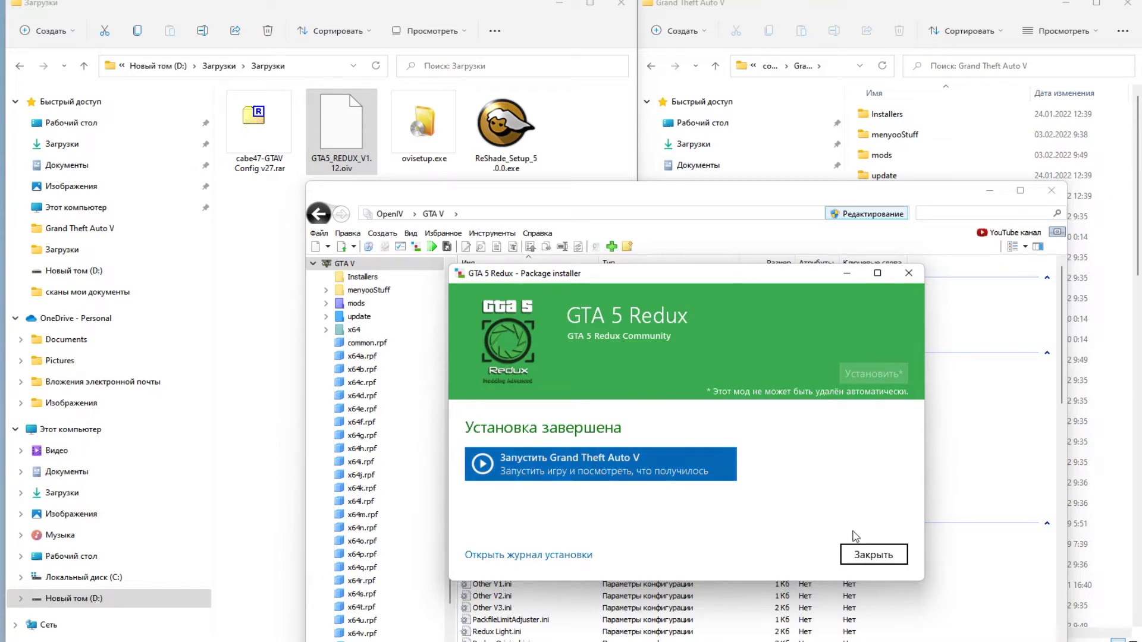
{"action": "left_click", "coordinate": [874, 553]}
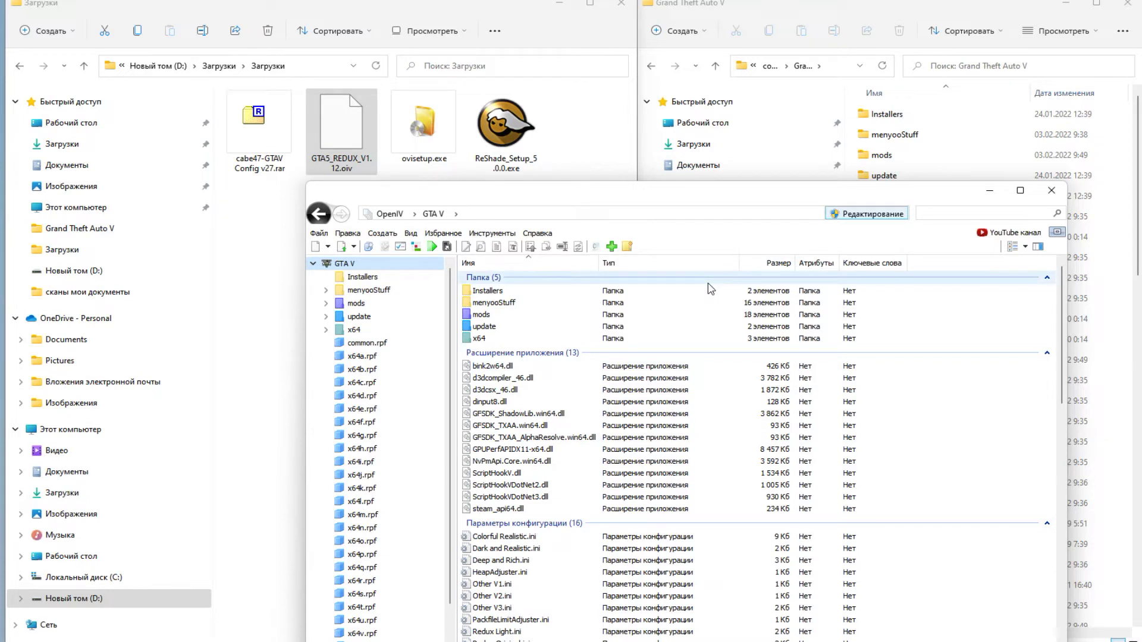
Delete GTA5_REDUX_V1.12.oiv and ovisetup.exe from the Загрузки folder.
{"action": "right_click", "coordinate": [343, 149]}
{"action": "key", "text": "Delete"}
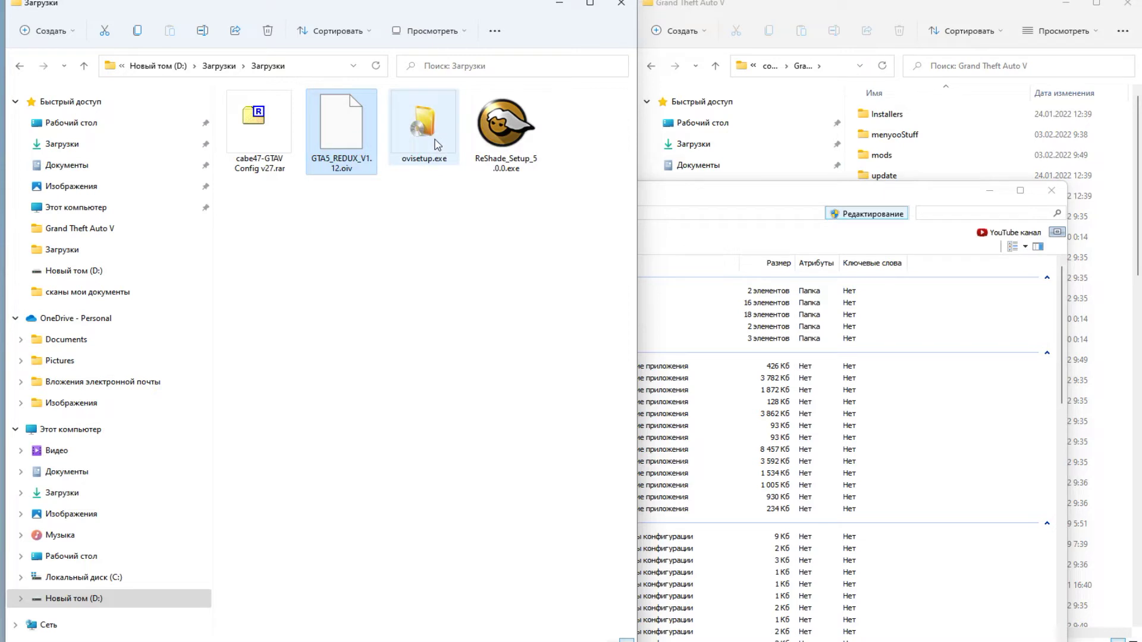
{"action": "right_click", "coordinate": [341, 137]}
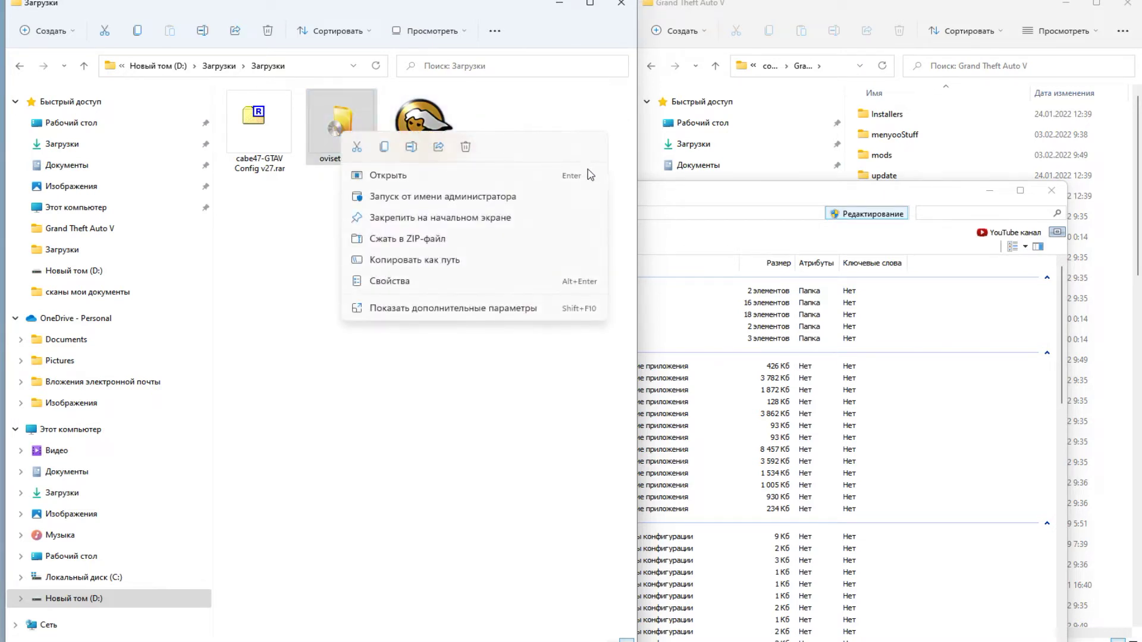
{"action": "left_click", "coordinate": [472, 146]}
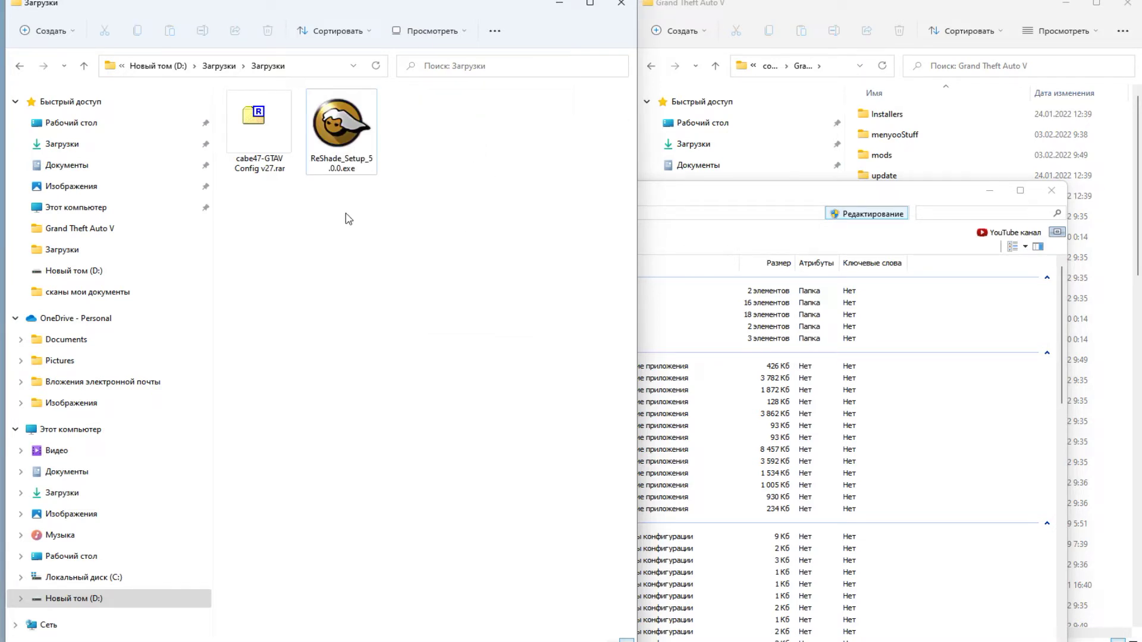
Open the archive cabe47-GTAV Config v27.rar and arrange its narrowed window beside the OpenIV window.
{"action": "left_click", "coordinate": [252, 137]}
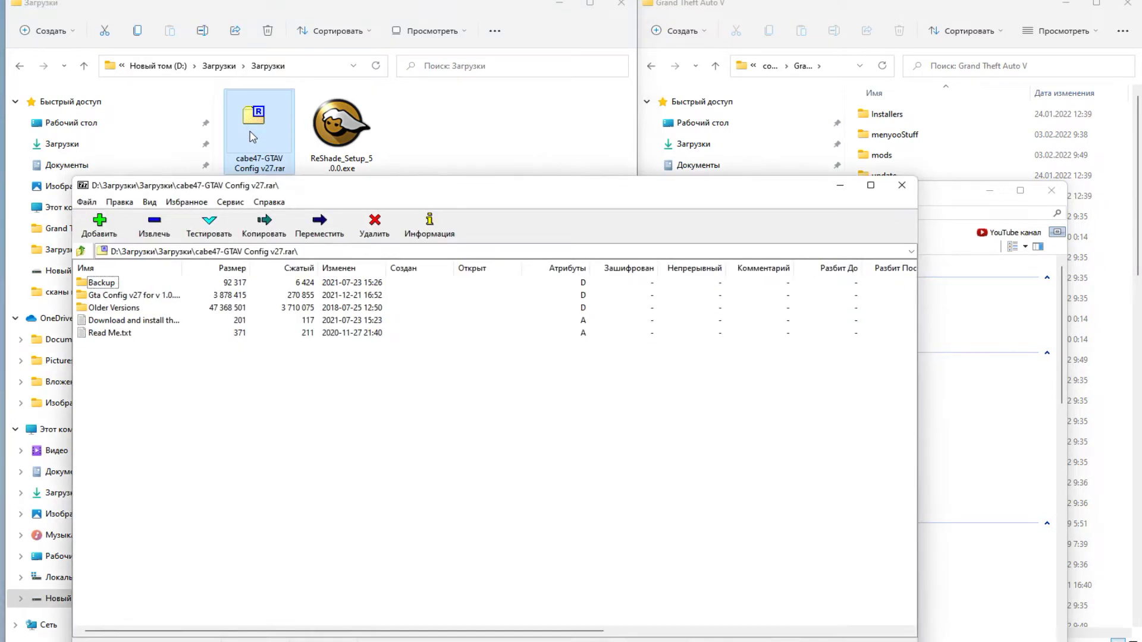
{"action": "left_click_drag", "start_coordinate": [330, 193], "coordinate": [346, 228]}
{"action": "left_click_drag", "start_coordinate": [933, 317], "coordinate": [528, 317]}
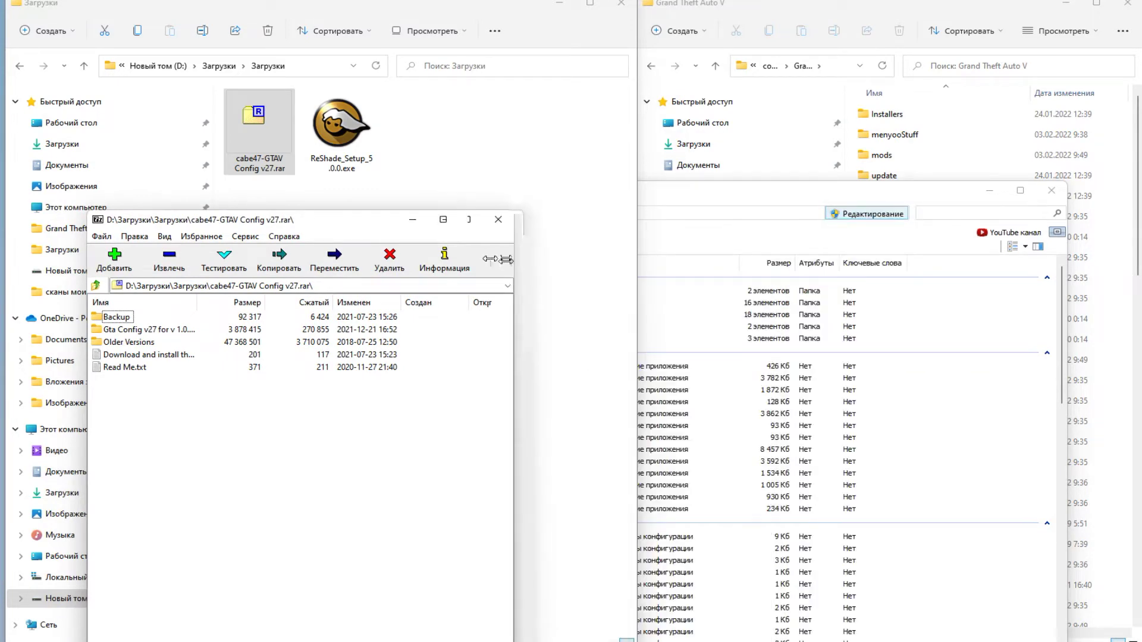
{"action": "left_click", "coordinate": [988, 193]}
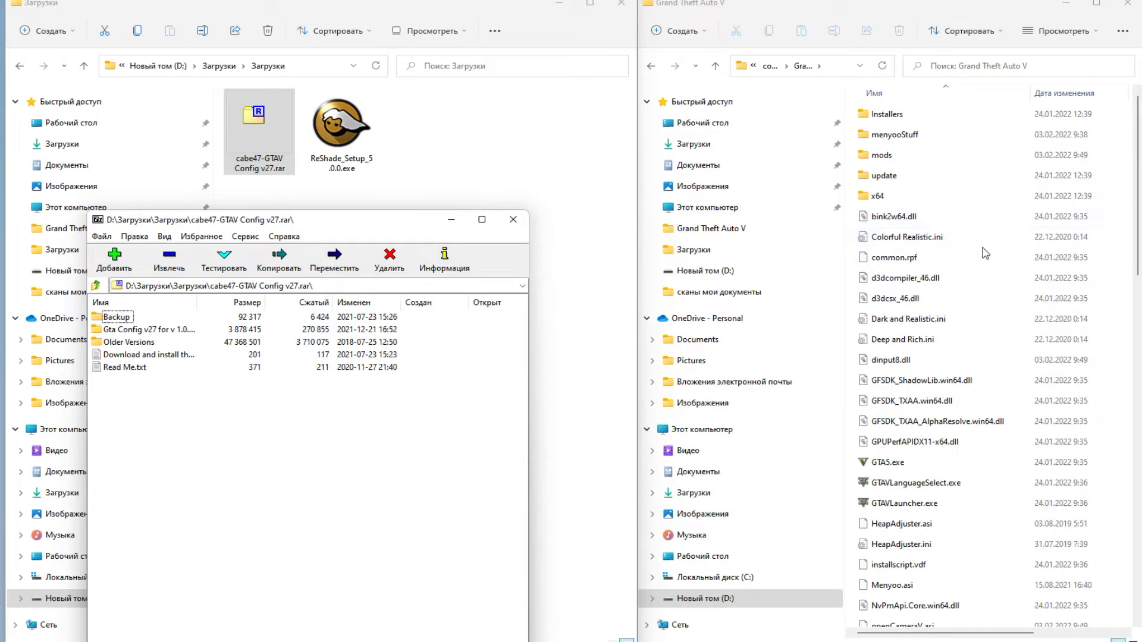
{"action": "left_click", "coordinate": [775, 636]}
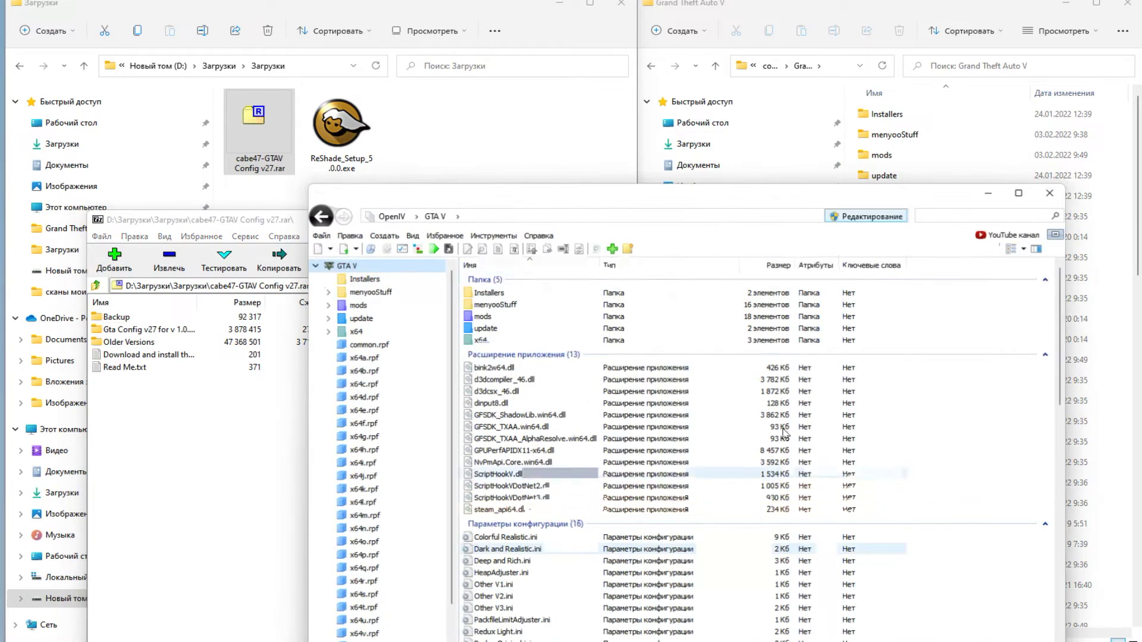
{"action": "left_click_drag", "start_coordinate": [736, 218], "coordinate": [825, 138]}
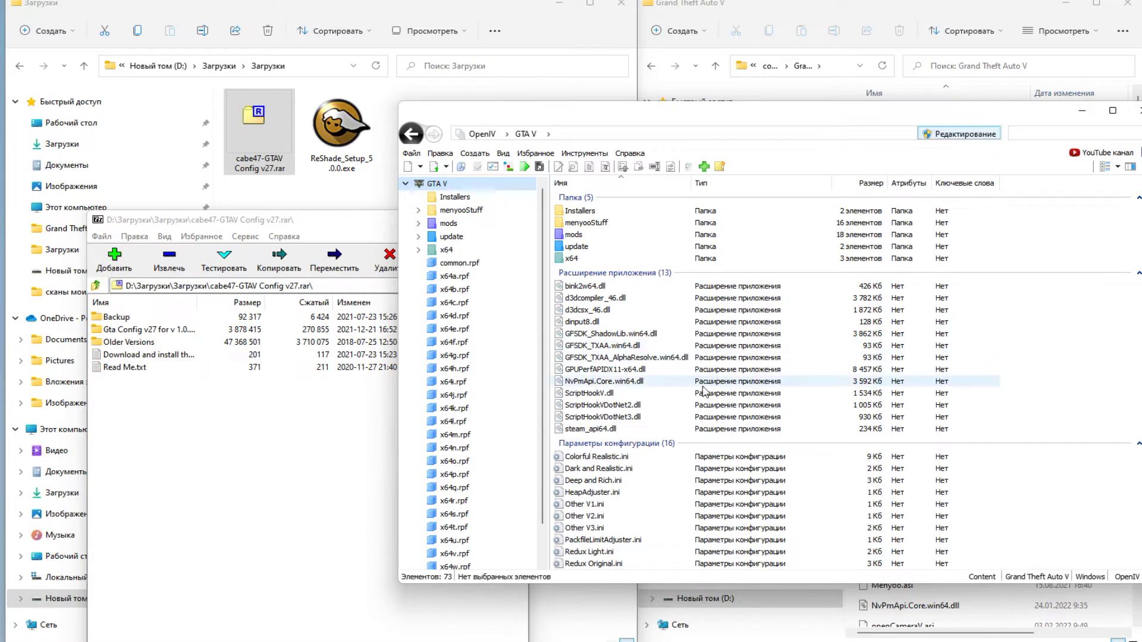
View the Stock Traffic (Means Gta base) folder under For Less Mods in Gta Config v27 for v 1.0.2545.
{"action": "double_click", "coordinate": [187, 331]}
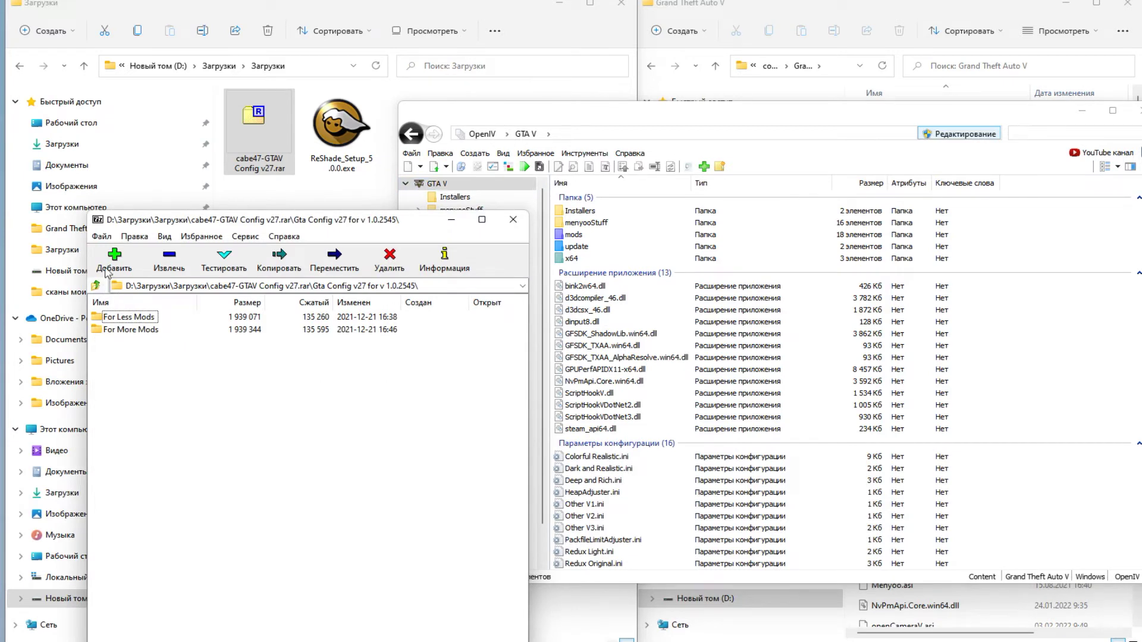
{"action": "left_click", "coordinate": [95, 285]}
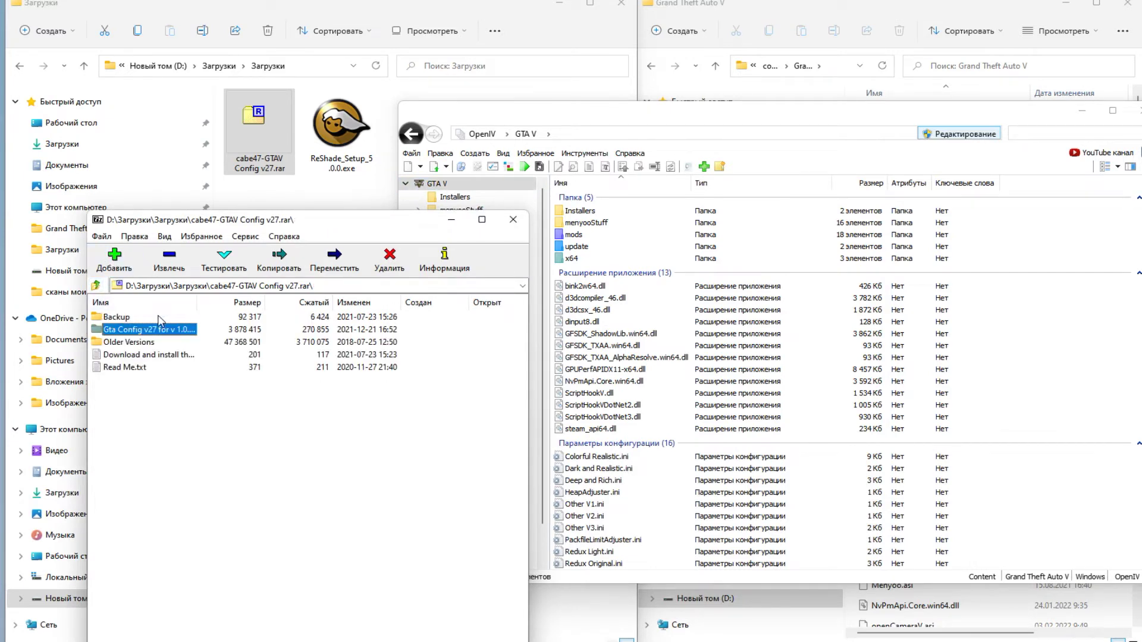
{"action": "double_click", "coordinate": [148, 329]}
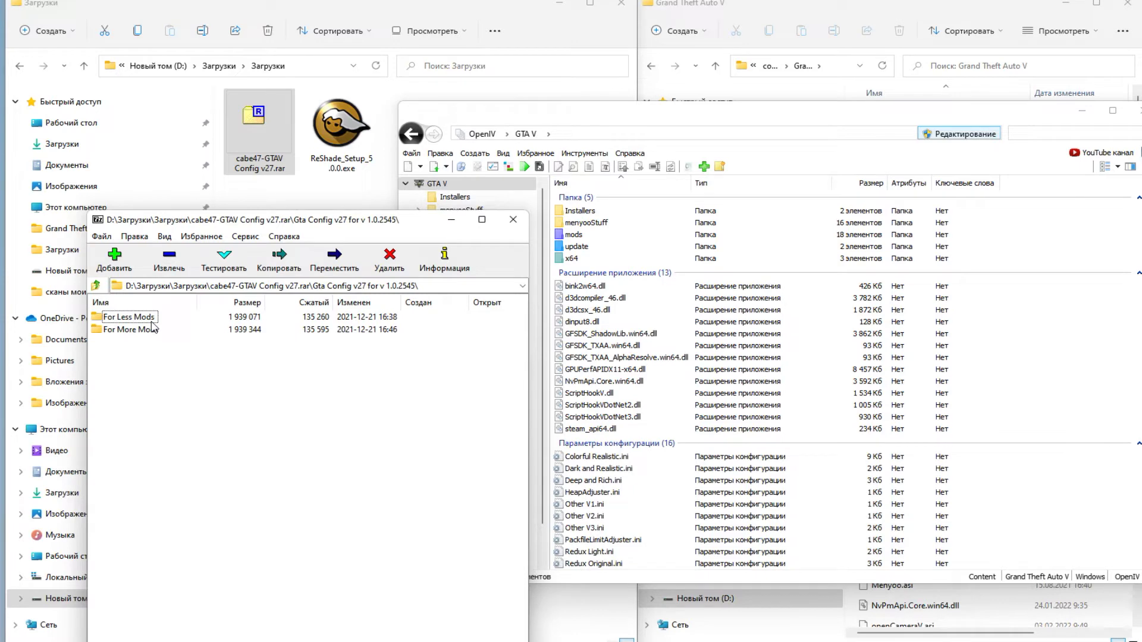
{"action": "double_click", "coordinate": [130, 316]}
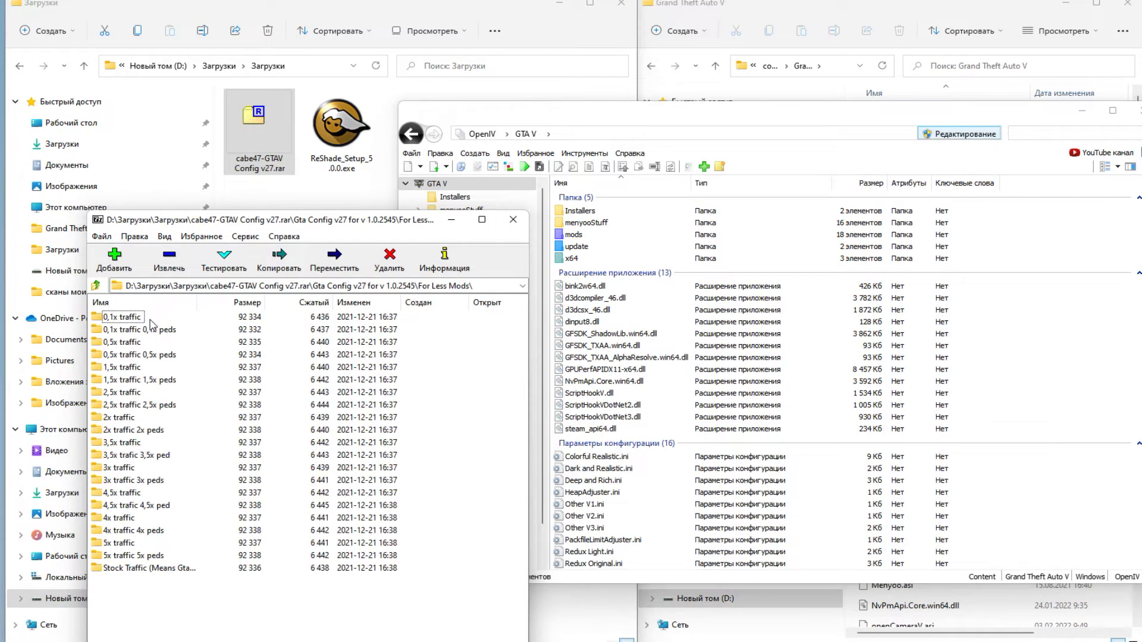
{"action": "double_click", "coordinate": [162, 570]}
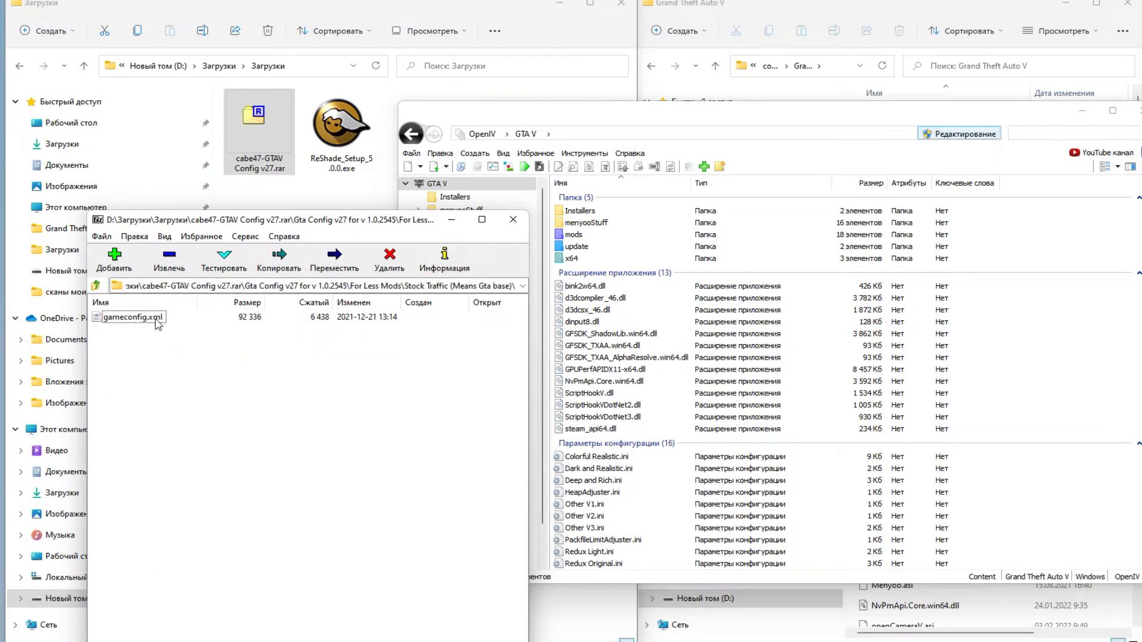
{"action": "left_click_drag", "start_coordinate": [692, 121], "coordinate": [525, 101]}
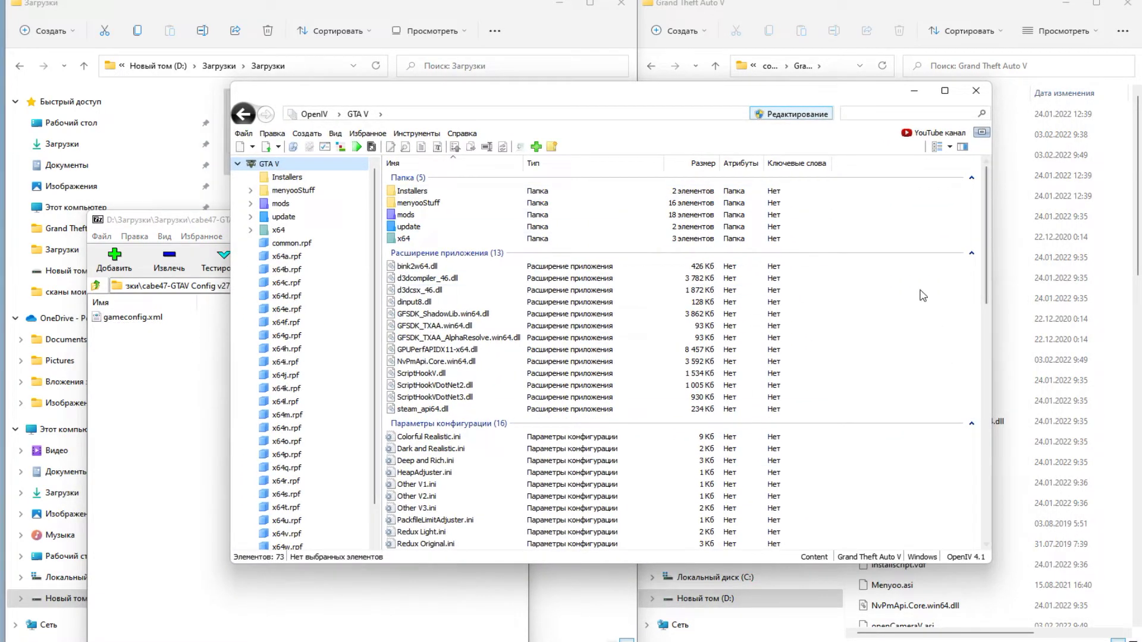
{"action": "left_click_drag", "start_coordinate": [666, 97], "coordinate": [772, 95]}
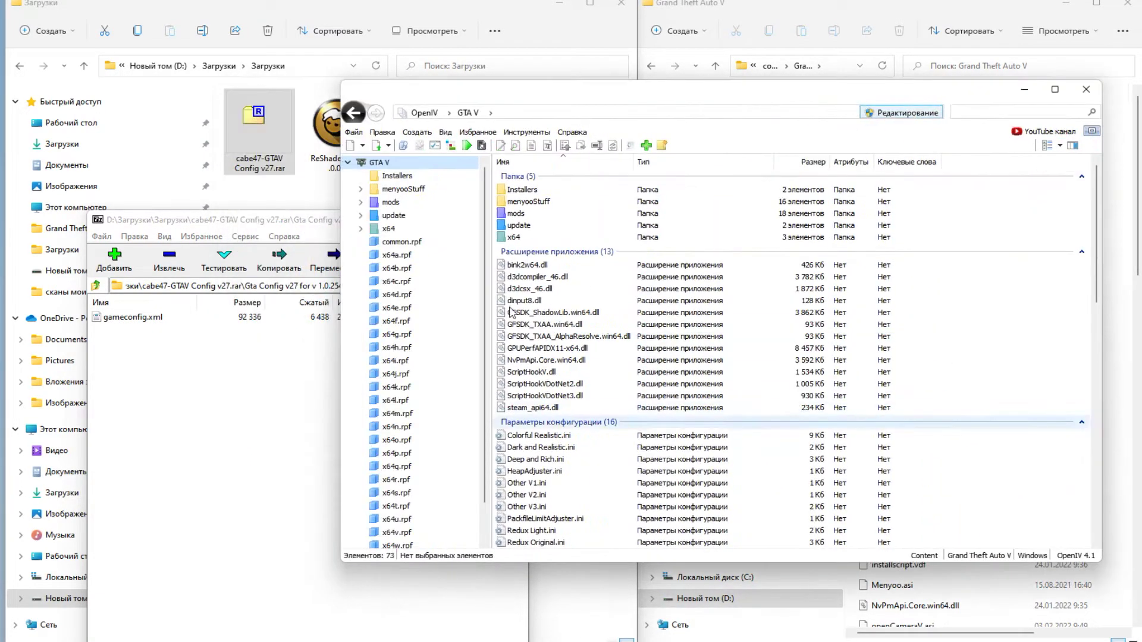
{"action": "left_click", "coordinate": [157, 321]}
{"action": "left_click_drag", "start_coordinate": [788, 419], "coordinate": [933, 447]}
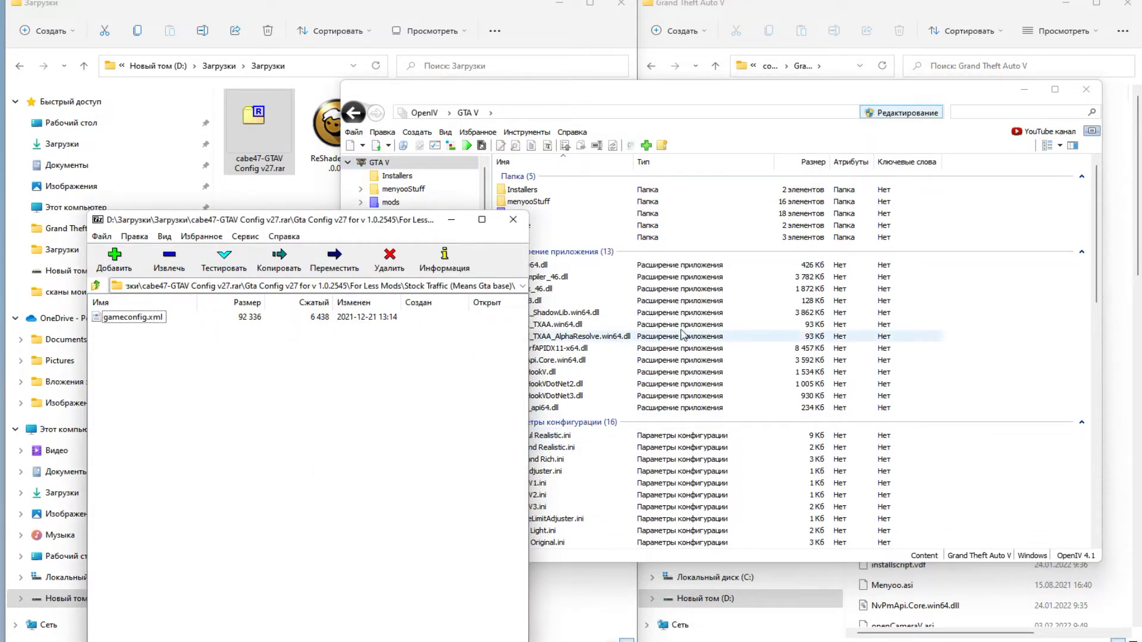
{"action": "left_click", "coordinate": [513, 219]}
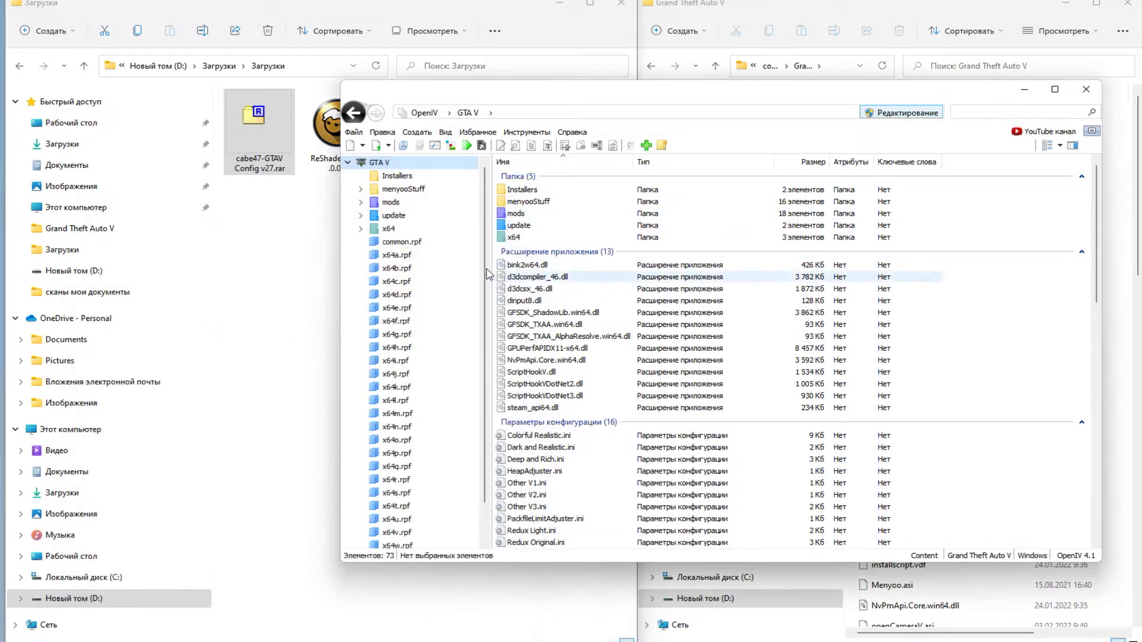
Reopen the GTAV Config archive and open Gta Config v26.2 for v 1.0.2372.0 under Older Versions, with full folder names shown.
{"action": "double_click", "coordinate": [271, 144]}
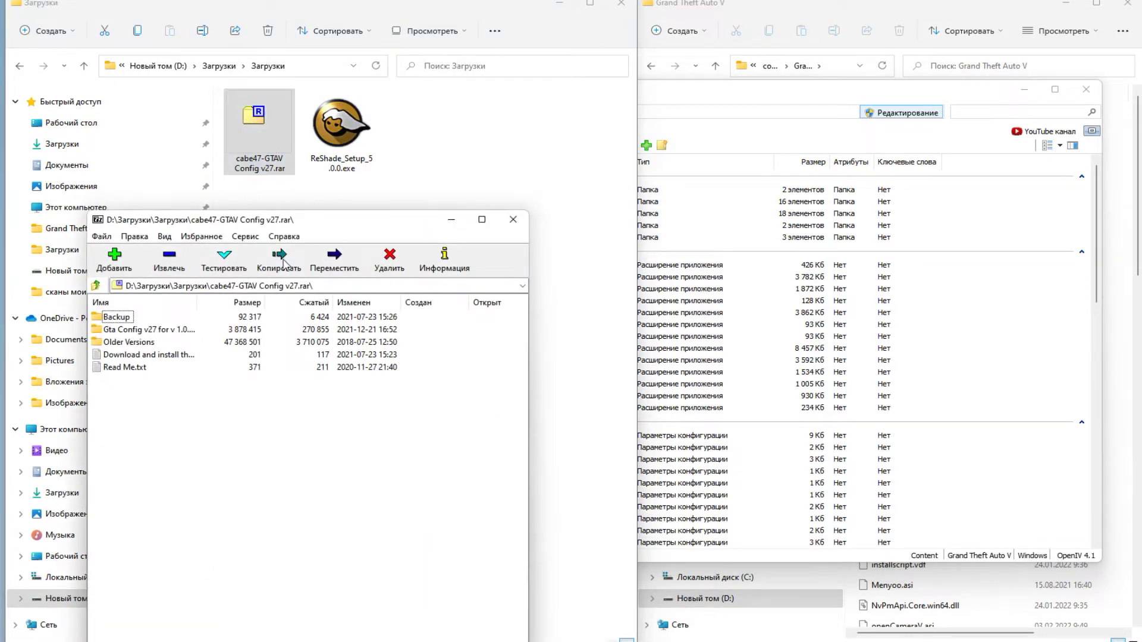
{"action": "double_click", "coordinate": [146, 342]}
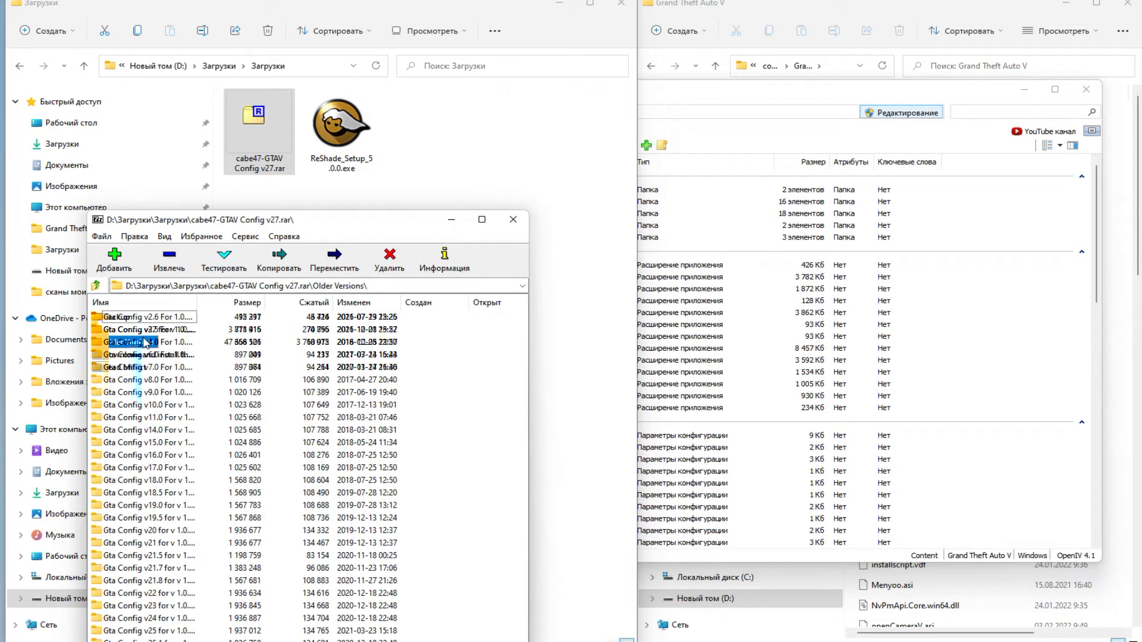
{"action": "left_click_drag", "start_coordinate": [357, 230], "coordinate": [409, 98]}
{"action": "left_click", "coordinate": [234, 316]}
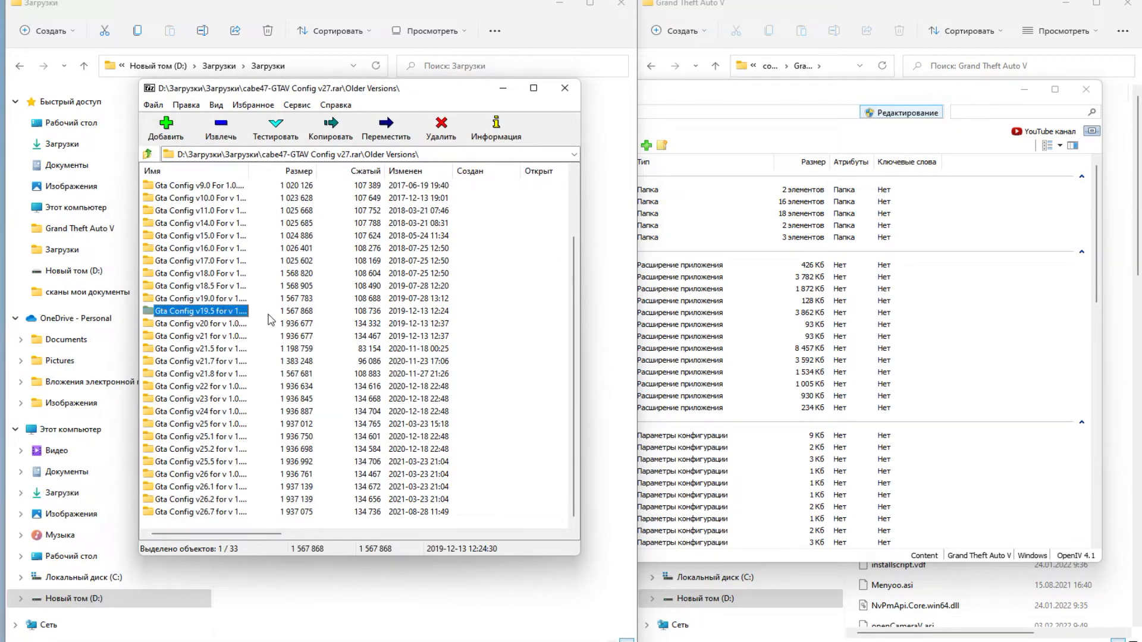
{"action": "double_click", "coordinate": [250, 171]}
{"action": "left_click", "coordinate": [297, 488]}
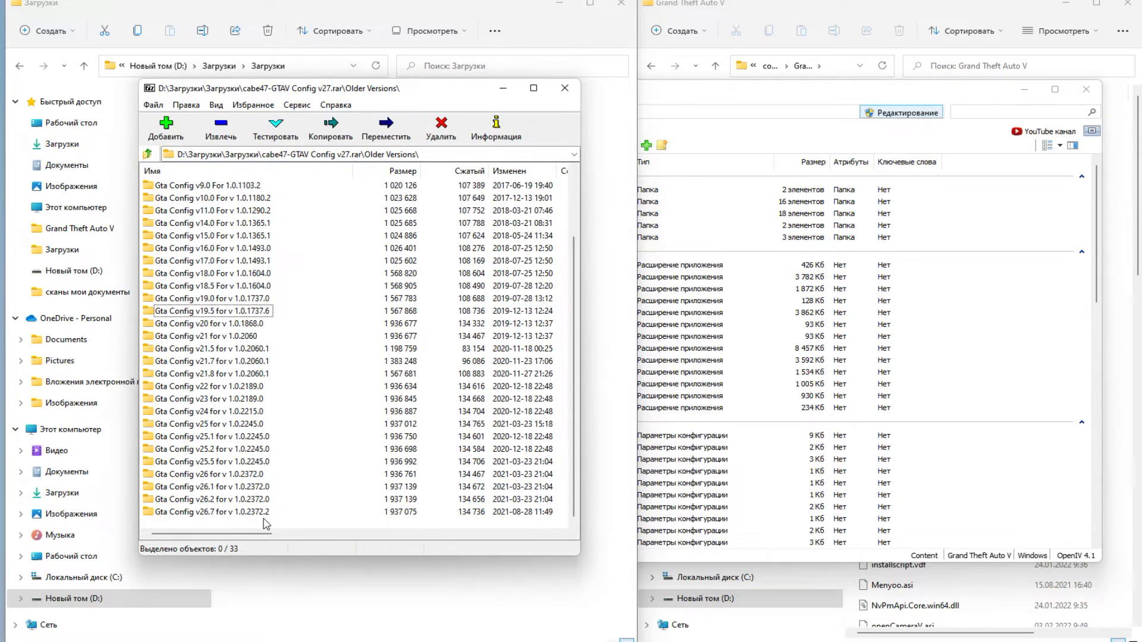
{"action": "double_click", "coordinate": [255, 500]}
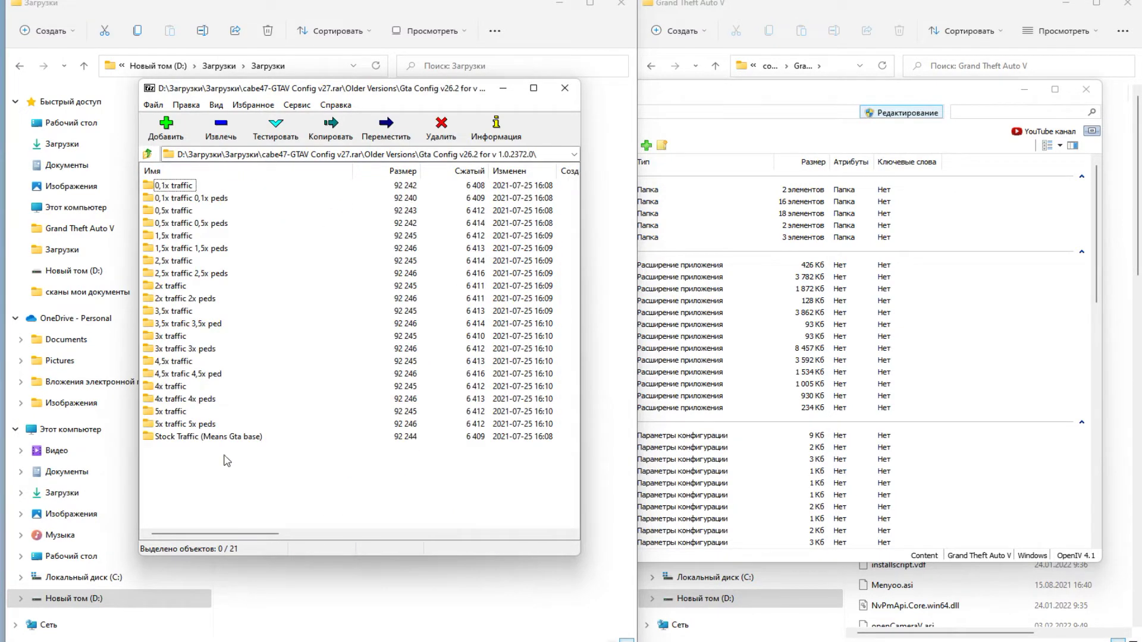
View the gameconfig.xml in the Stock Traffic (Means Gta base) folder, then close and delete the archive cabe47-GTAV Config v27.rar.
{"action": "double_click", "coordinate": [216, 438]}
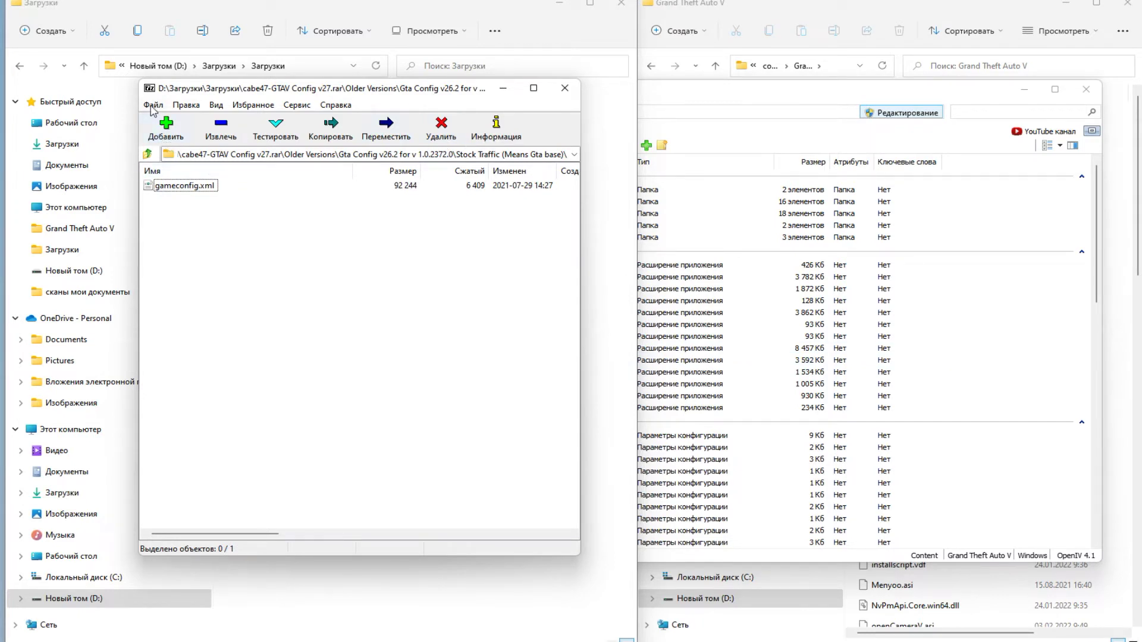
{"action": "left_click", "coordinate": [565, 90]}
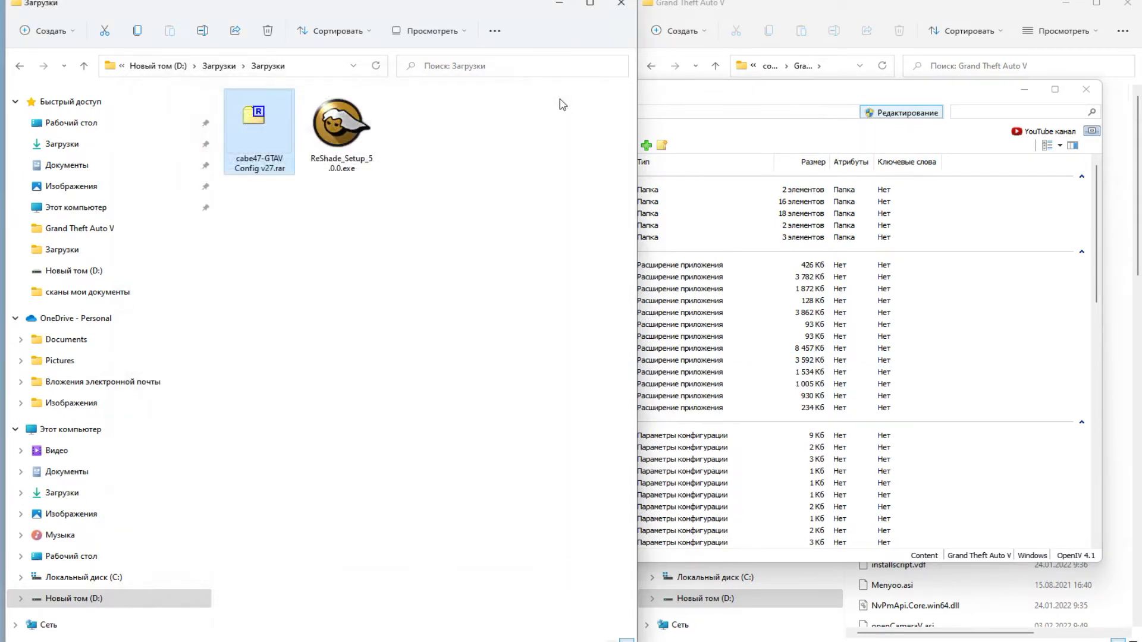
{"action": "right_click", "coordinate": [272, 152]}
{"action": "left_click", "coordinate": [398, 164]}
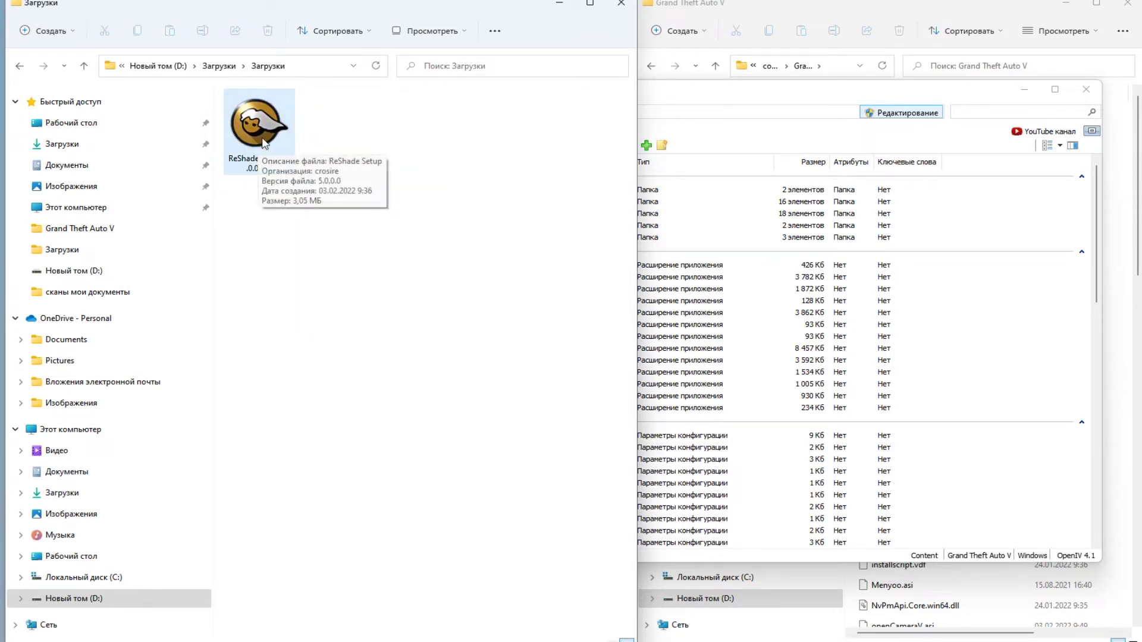
Launch ReShade_Setup_5.0.0.exe and choose GTA5.exe in D:\Stem\steamapps\common\Grand Theft Auto V as the game to manage.
{"action": "double_click", "coordinate": [264, 143]}
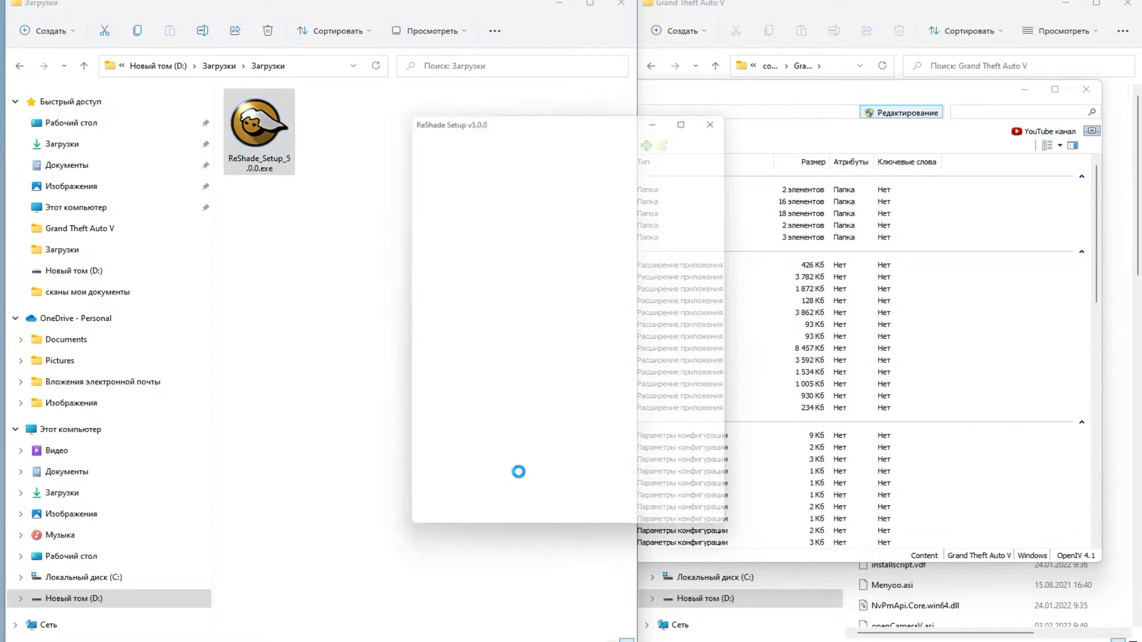
{"action": "left_click", "coordinate": [697, 476]}
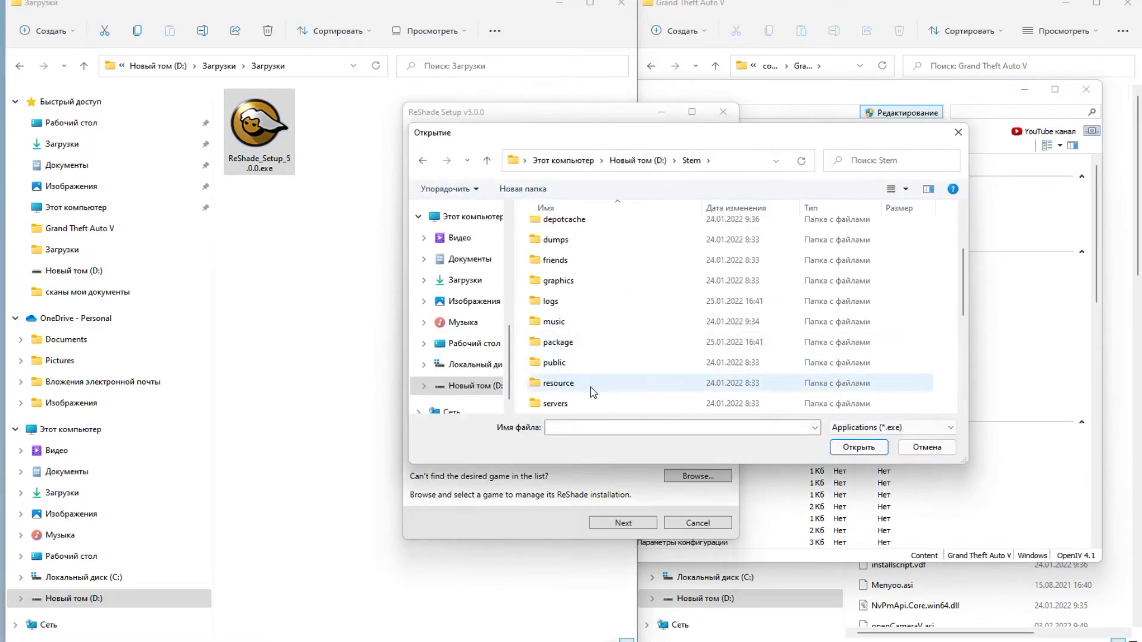
{"action": "scroll", "coordinate": [591, 387], "scroll_direction": "down", "scroll_amount": 5}
{"action": "scroll", "coordinate": [601, 334], "scroll_direction": "up", "scroll_amount": 5}
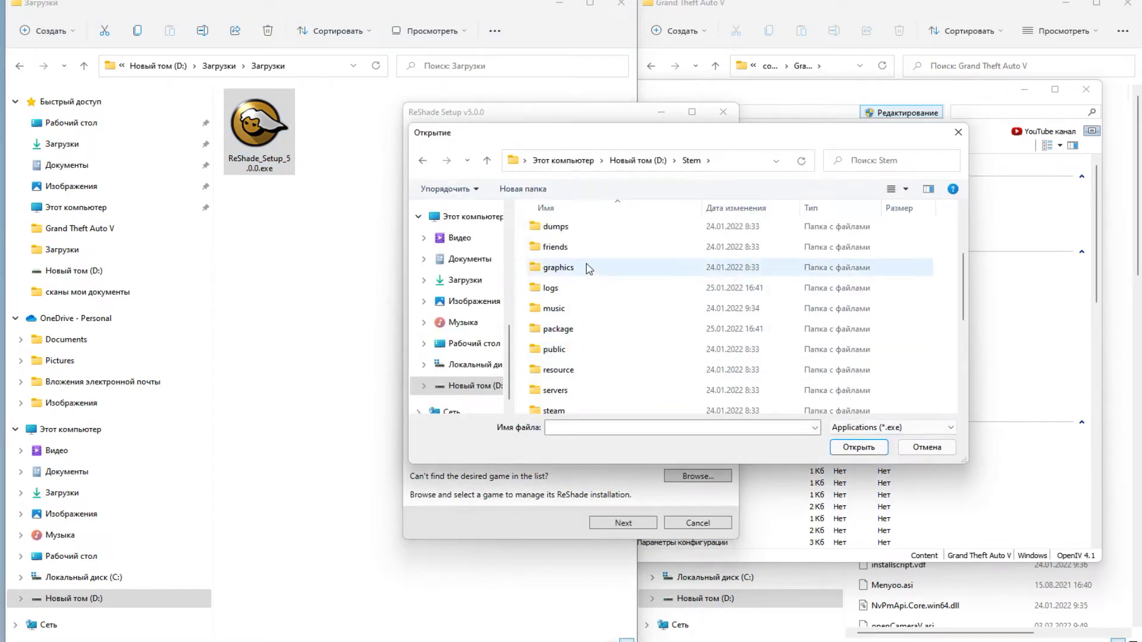
{"action": "scroll", "coordinate": [592, 365], "scroll_direction": "down", "scroll_amount": 1}
{"action": "double_click", "coordinate": [591, 383]}
{"action": "double_click", "coordinate": [580, 235]}
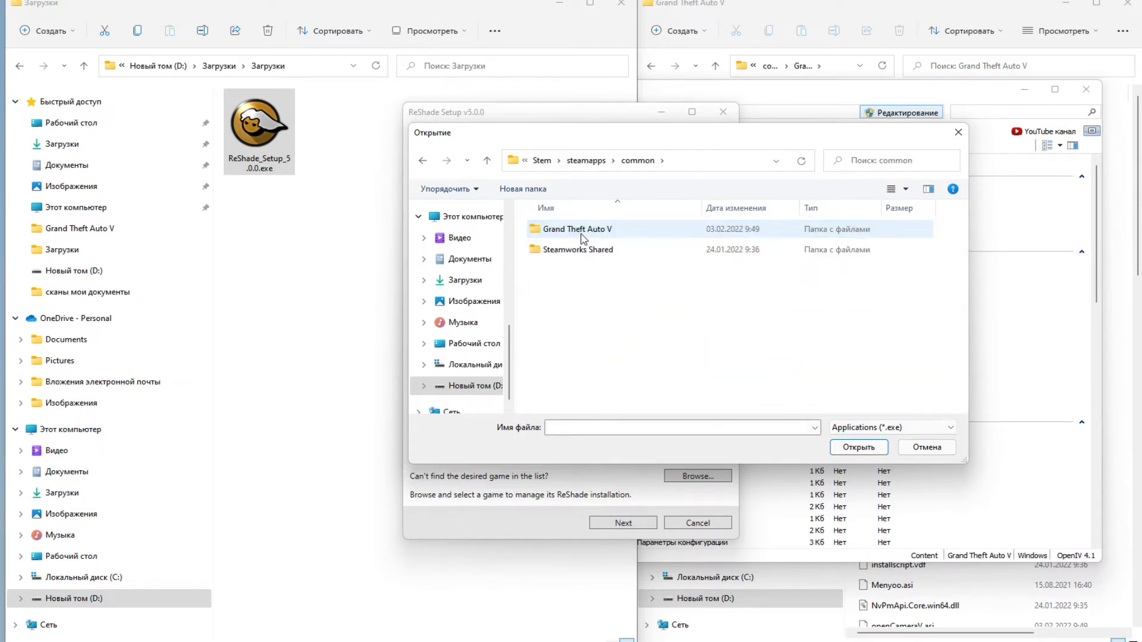
{"action": "double_click", "coordinate": [579, 233]}
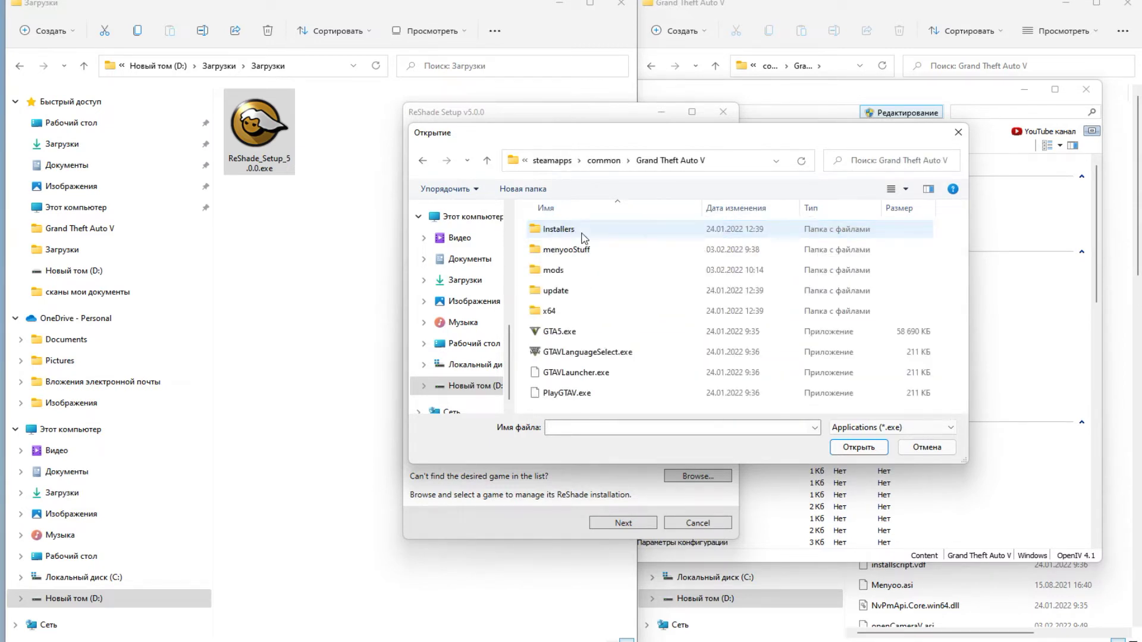
{"action": "left_click", "coordinate": [840, 334]}
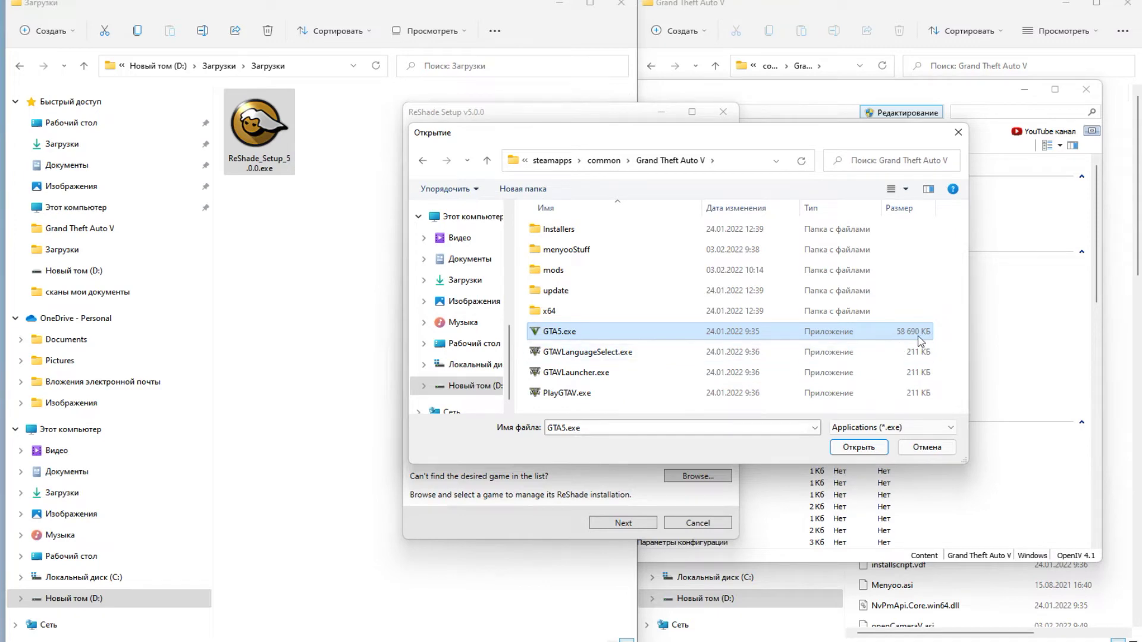
{"action": "left_click", "coordinate": [864, 452]}
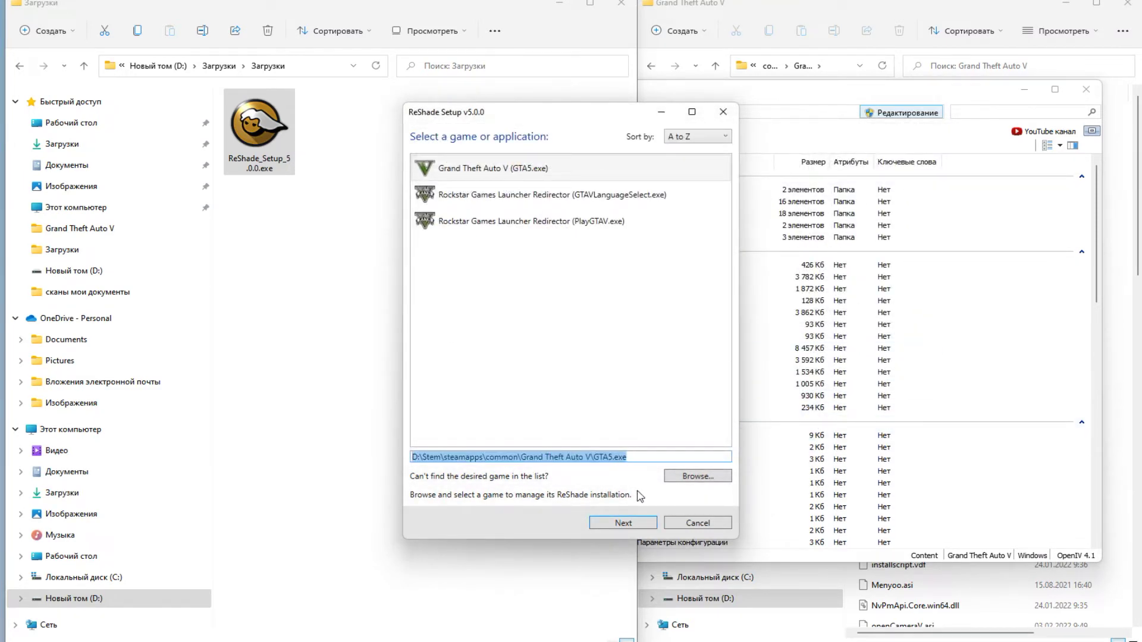
Confirm the chosen game and accept Microsoft DirectX 10/11/12 as its rendering API.
{"action": "left_click", "coordinate": [623, 523]}
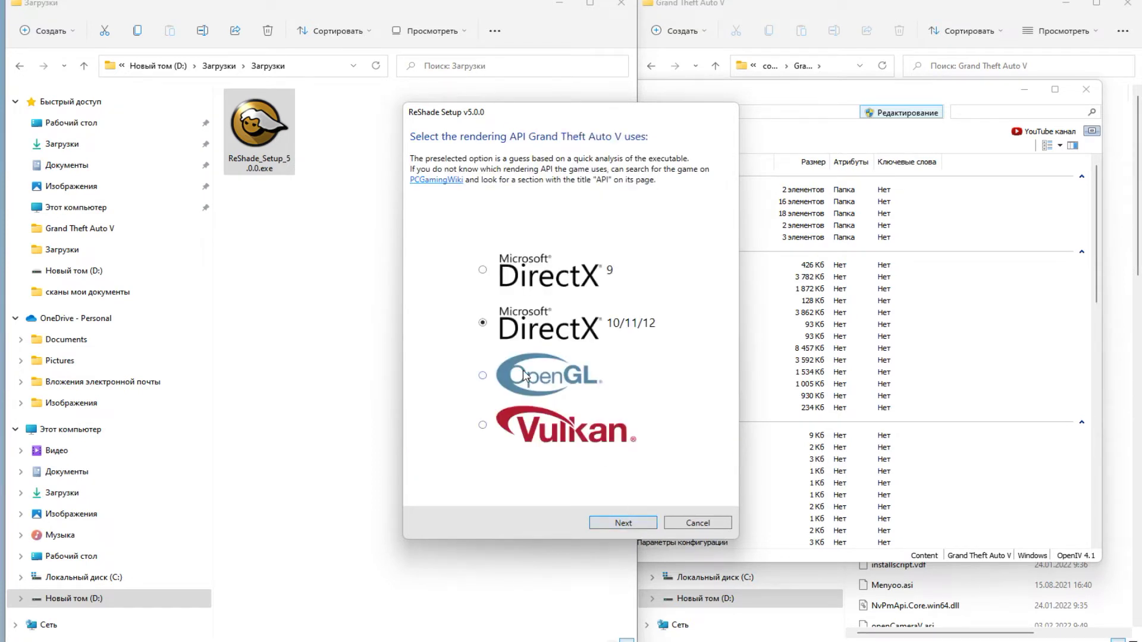
{"action": "left_click", "coordinate": [635, 526]}
{"action": "left_click", "coordinate": [630, 526]}
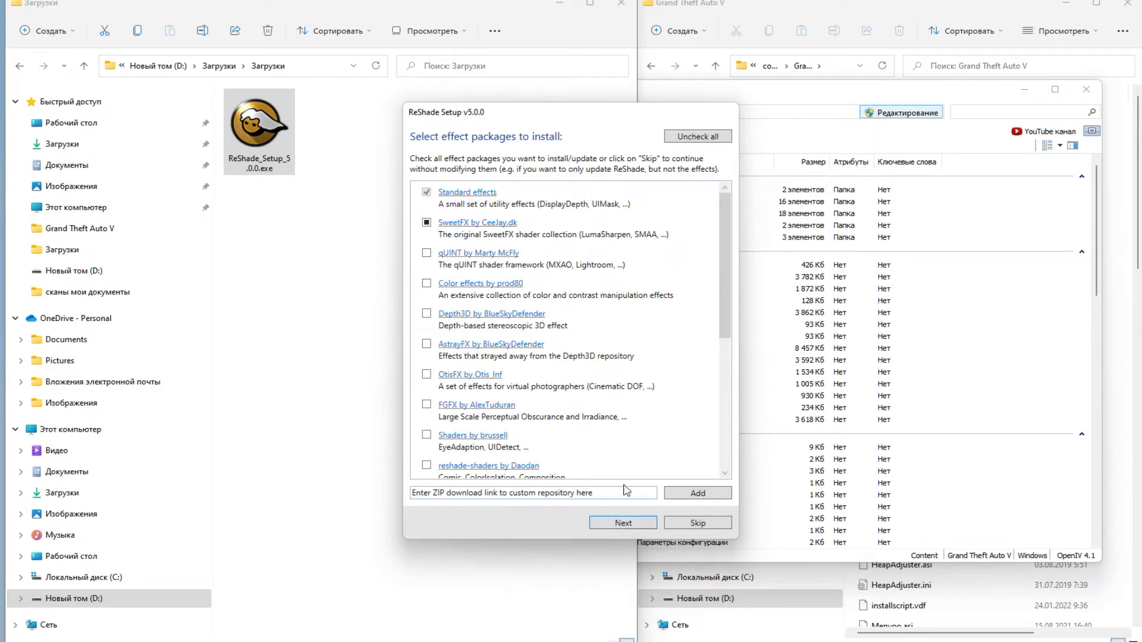
Add CobraFX to the preselected effect packages, install all SweetFX files and finish the ReShade setup.
{"action": "scroll", "coordinate": [604, 326], "scroll_direction": "down", "scroll_amount": 5}
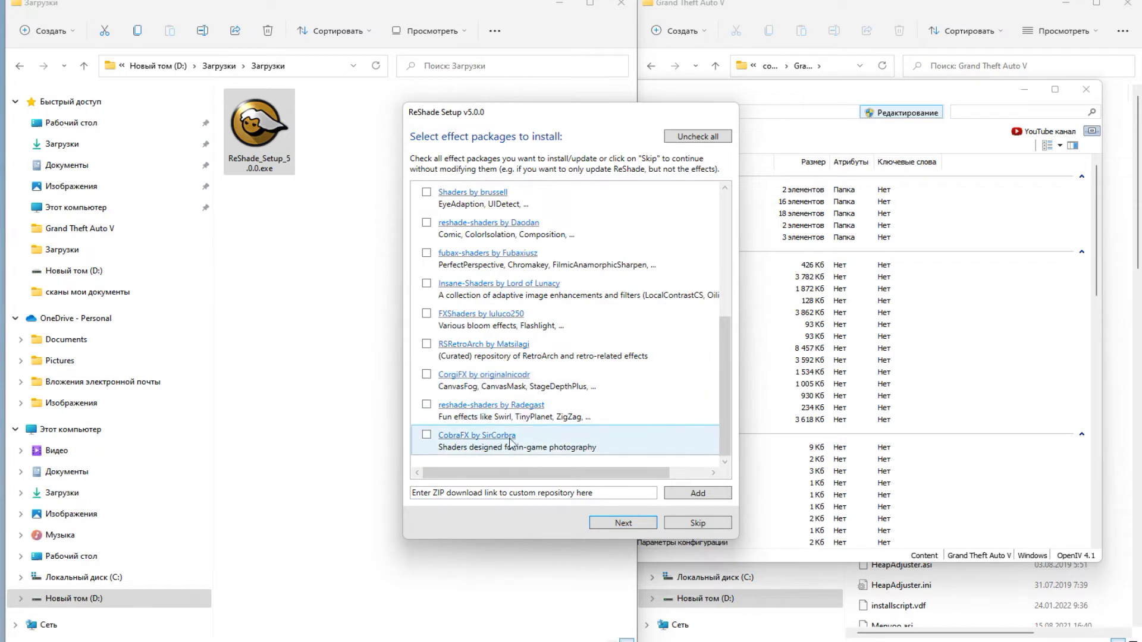
{"action": "left_click", "coordinate": [426, 435]}
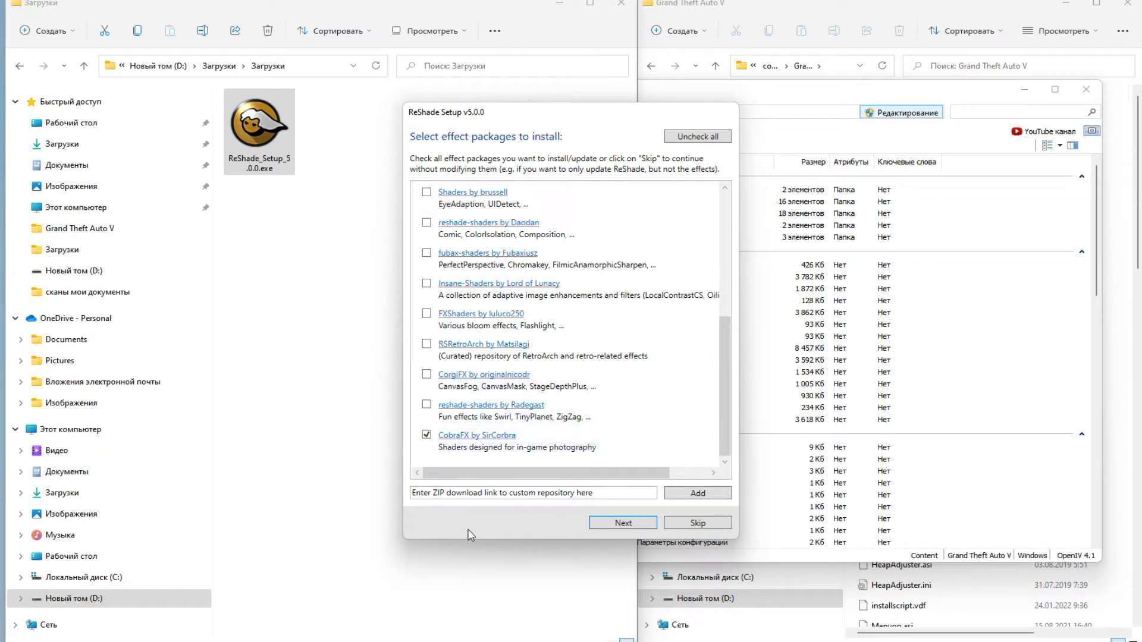
{"action": "left_click", "coordinate": [608, 527]}
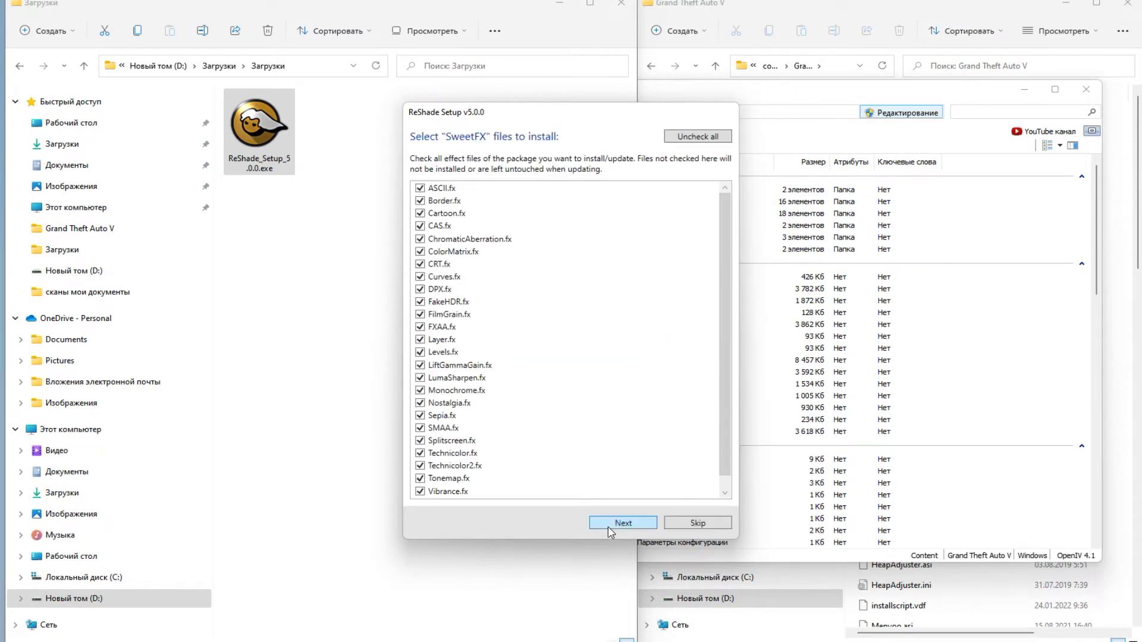
{"action": "scroll", "coordinate": [580, 446], "scroll_direction": "down", "scroll_amount": 1}
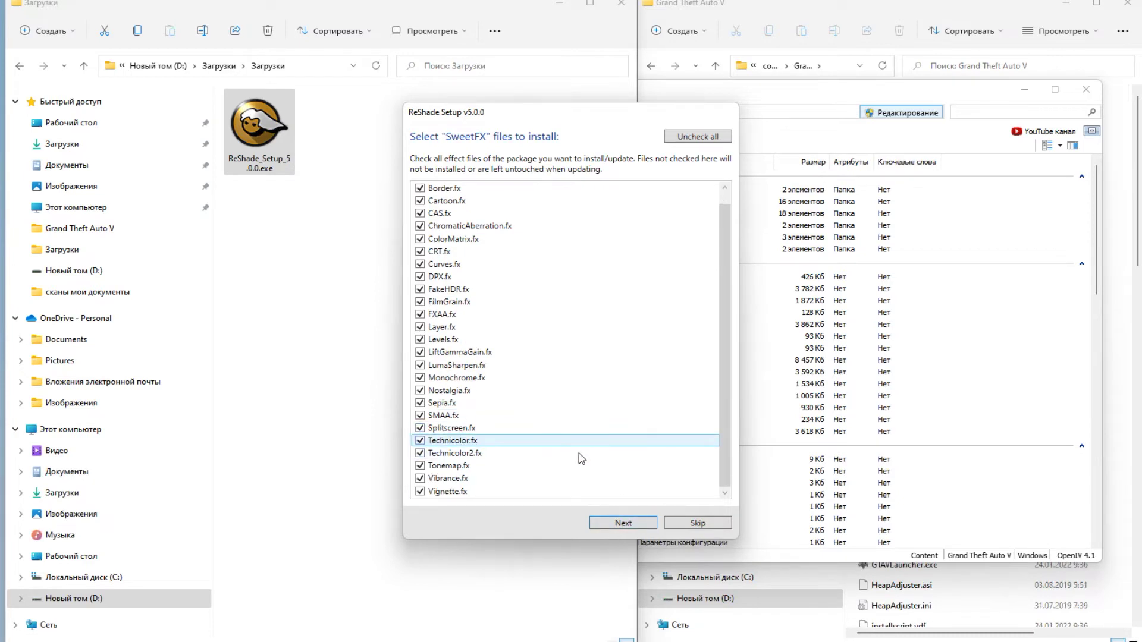
{"action": "left_click", "coordinate": [625, 524]}
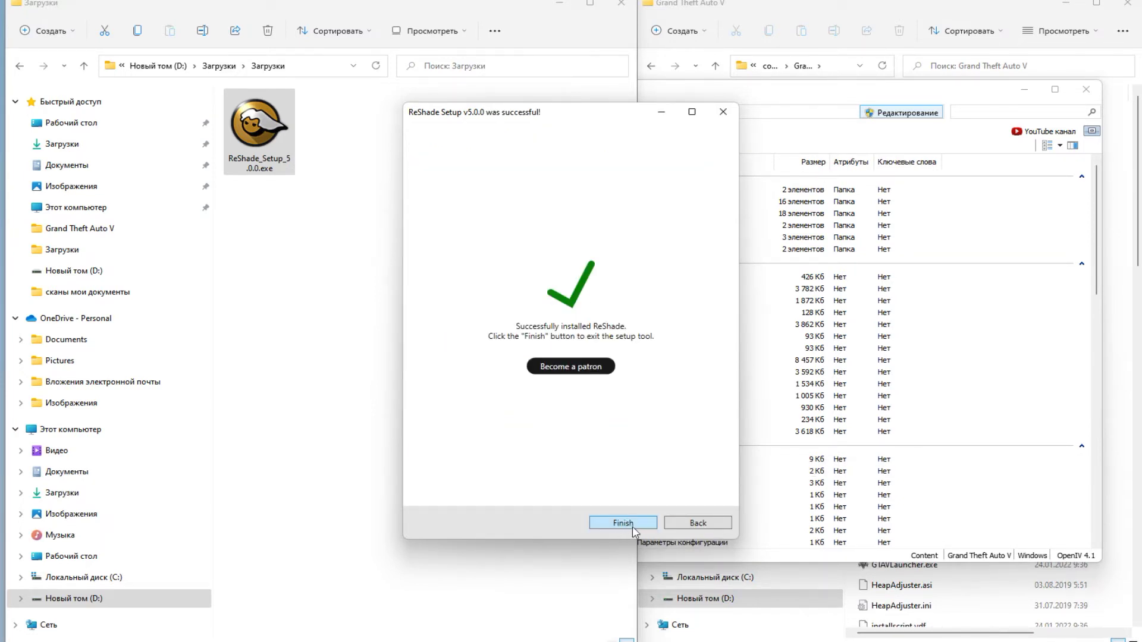
{"action": "left_click", "coordinate": [623, 523]}
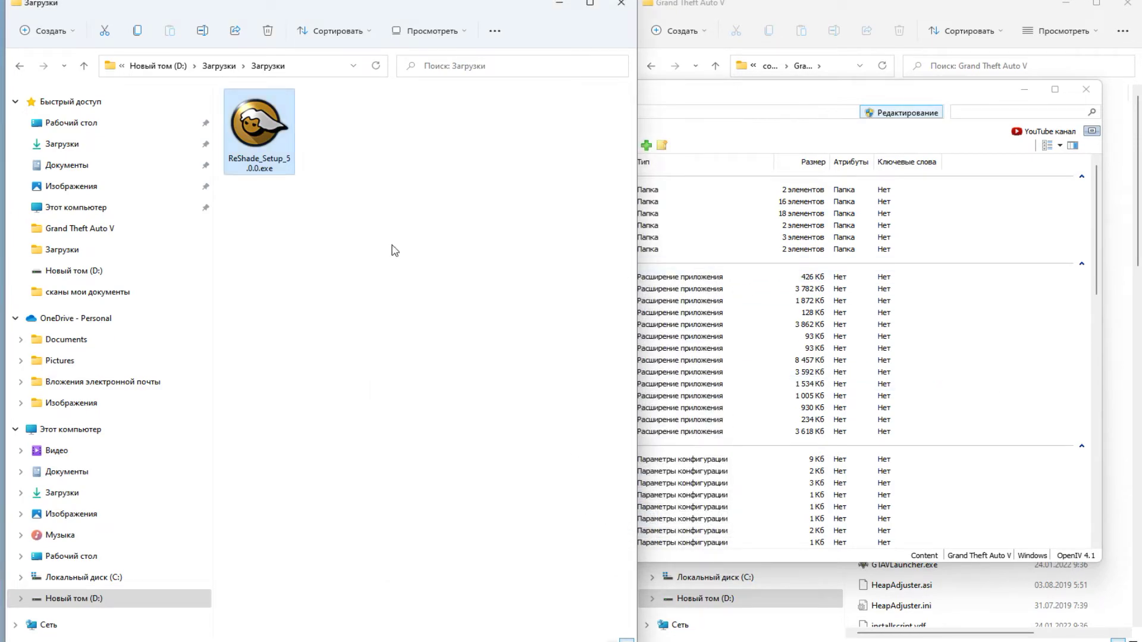
Delete ReShade_Setup_5.0.0.exe from the Загрузки folder.
{"action": "right_click", "coordinate": [263, 130]}
{"action": "left_click", "coordinate": [388, 142]}
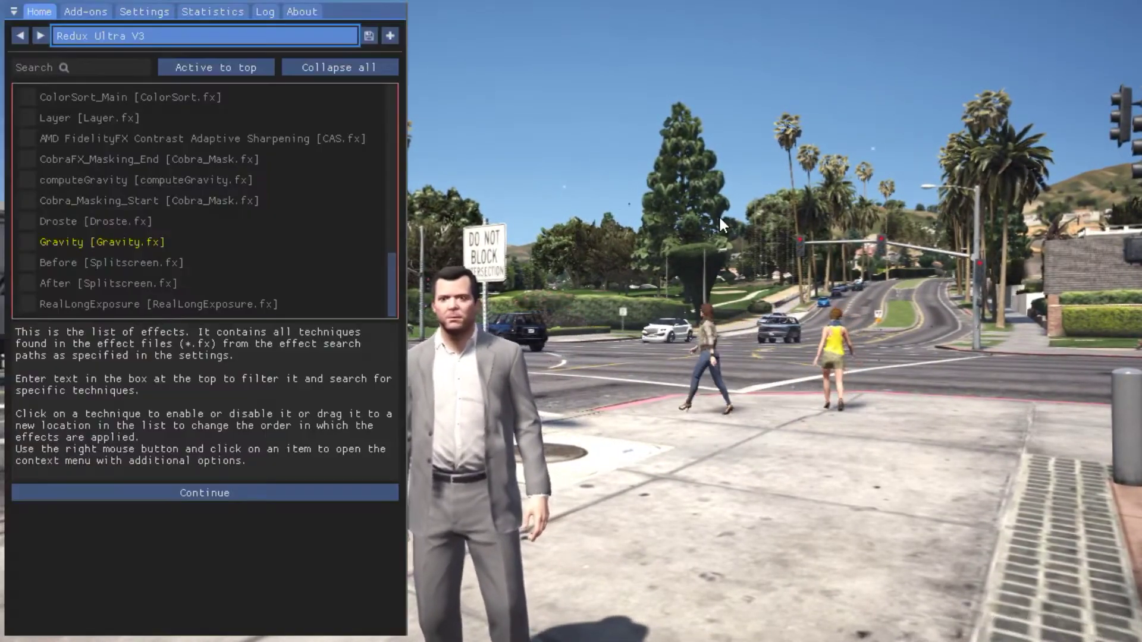
Reopen the in-game ReShade overlay and preview the ASCII and Border effects, switching each one back off.
{"action": "key", "text": "Home"}
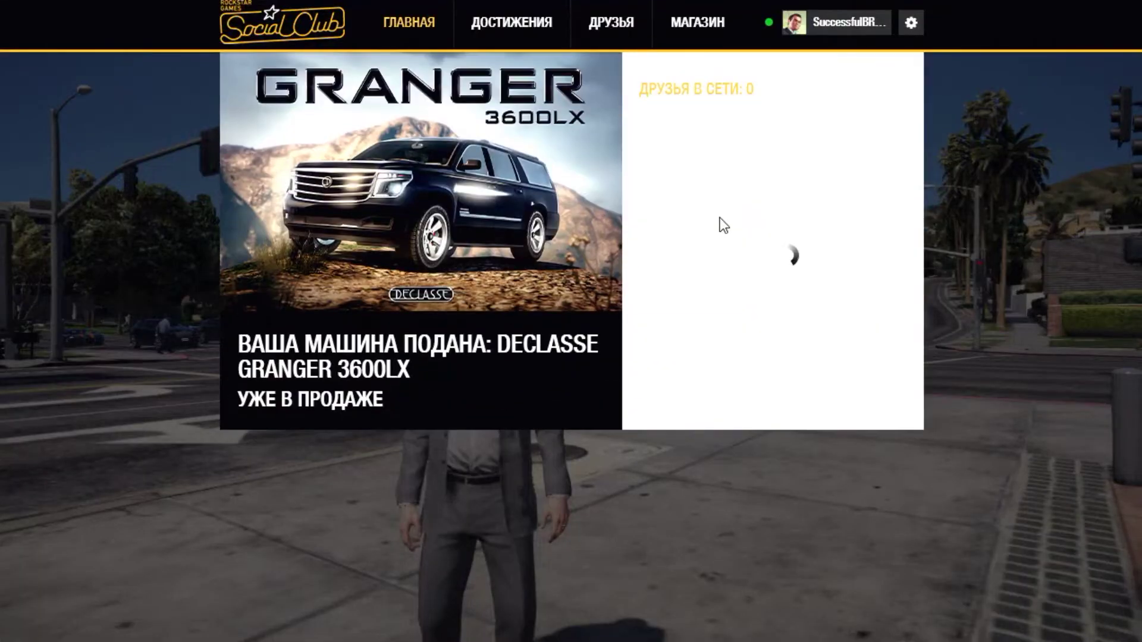
{"action": "key", "text": "Home"}
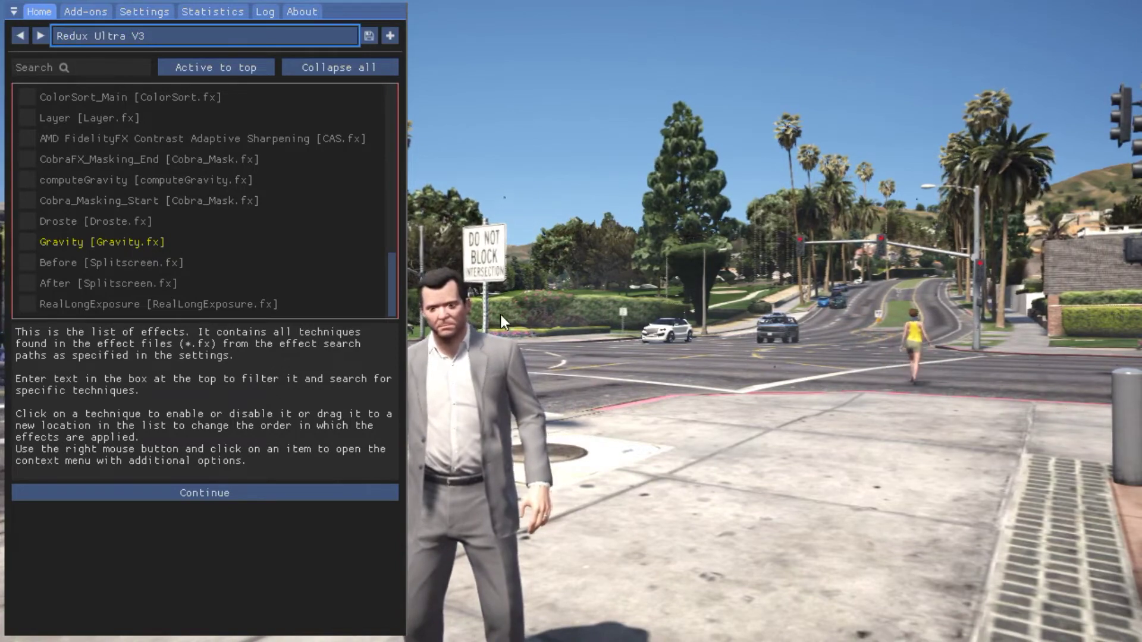
{"action": "scroll", "coordinate": [65, 205], "scroll_direction": "up", "scroll_amount": 3}
{"action": "scroll", "coordinate": [55, 191], "scroll_direction": "up", "scroll_amount": 15}
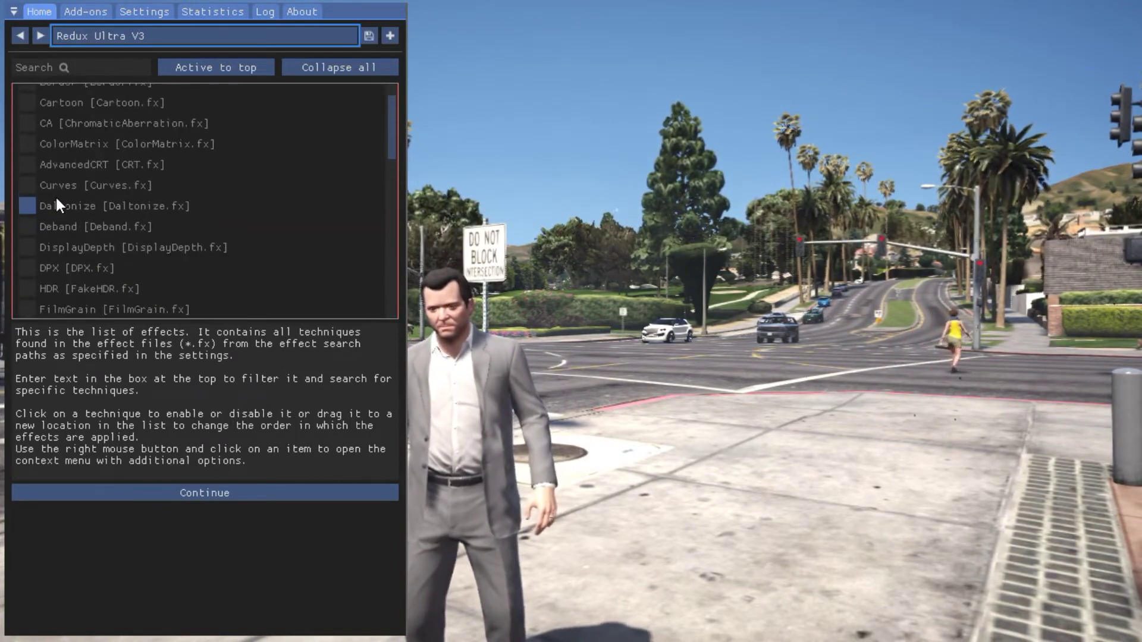
{"action": "left_click", "coordinate": [24, 102]}
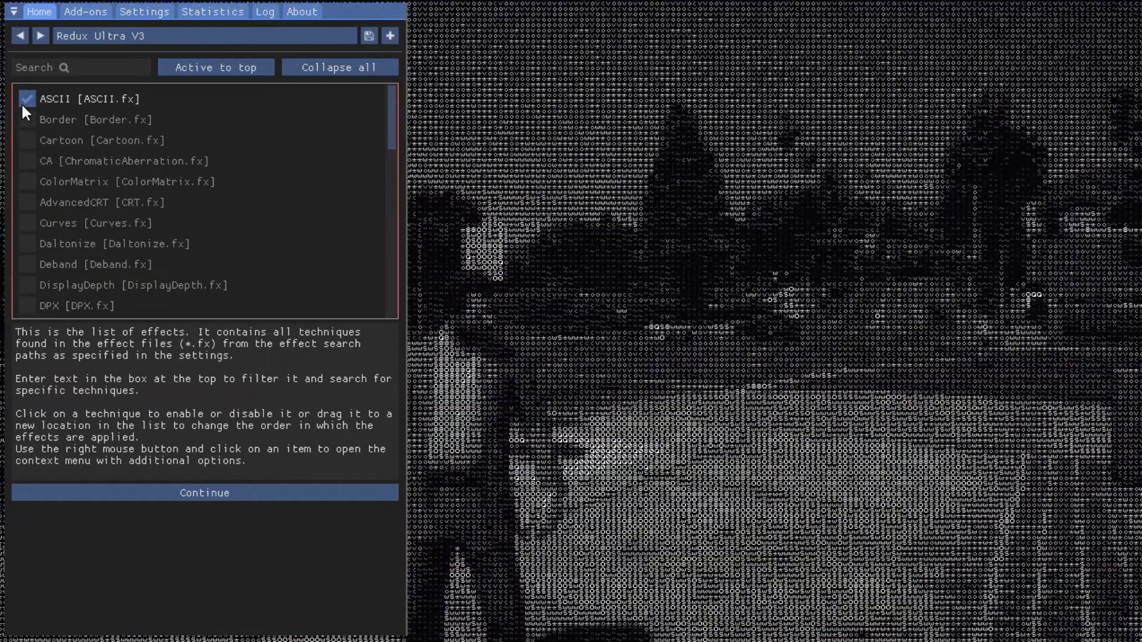
{"action": "left_click", "coordinate": [23, 102]}
{"action": "left_click", "coordinate": [27, 117]}
{"action": "left_click", "coordinate": [28, 117]}
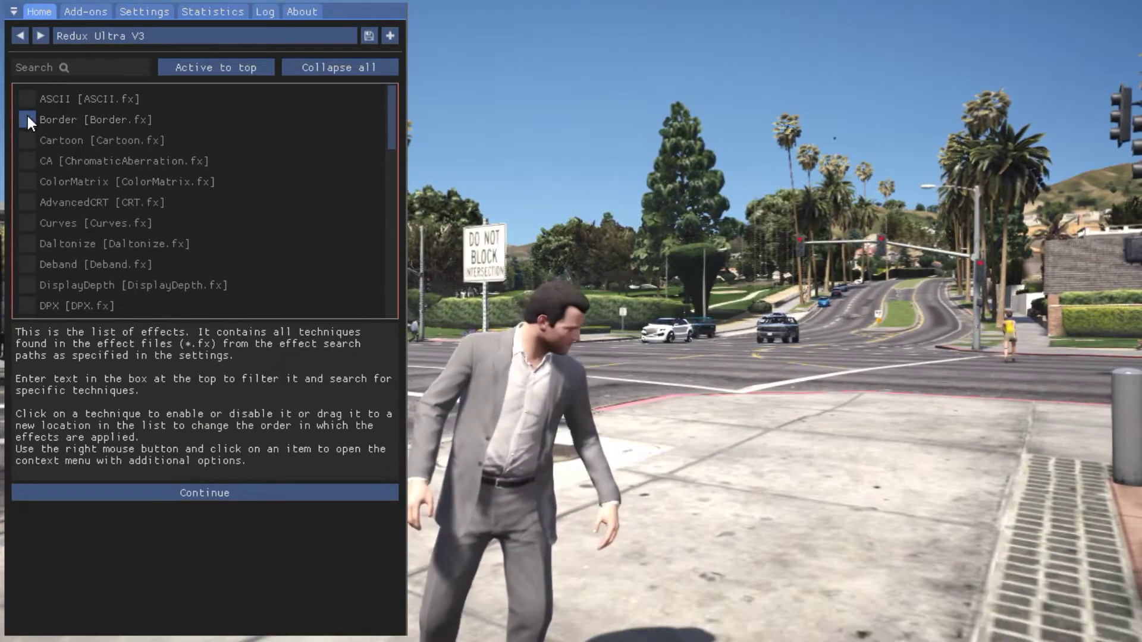
{"action": "left_click", "coordinate": [27, 118]}
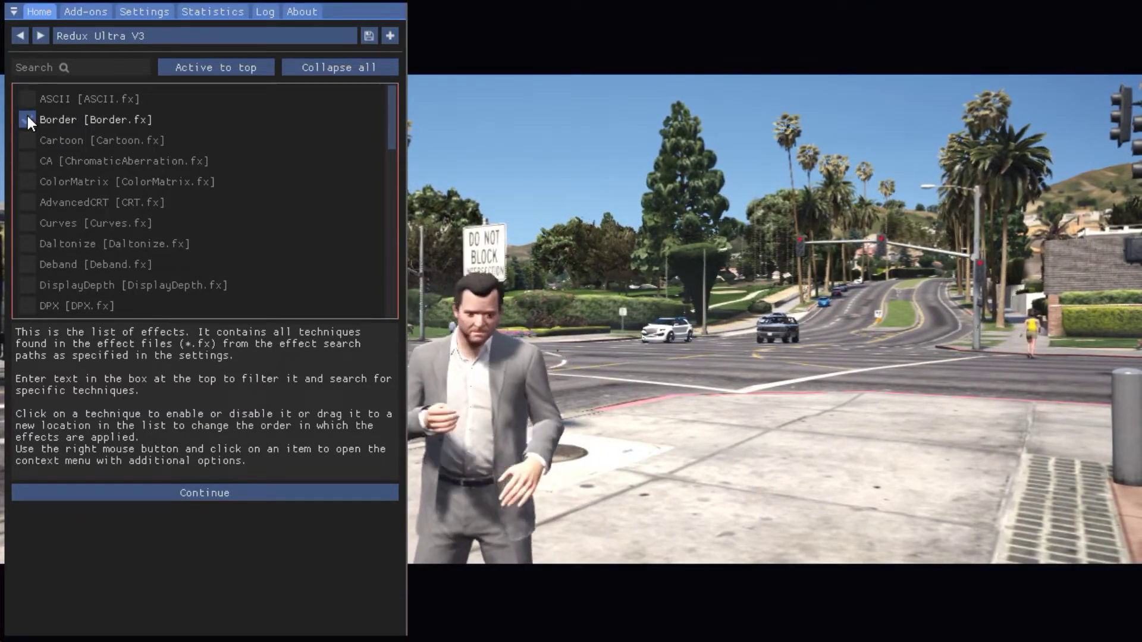
{"action": "left_click", "coordinate": [27, 118]}
Enable the Cartoon, CA and Levels effects, and briefly try LiftGammaGain.
{"action": "left_click", "coordinate": [26, 138]}
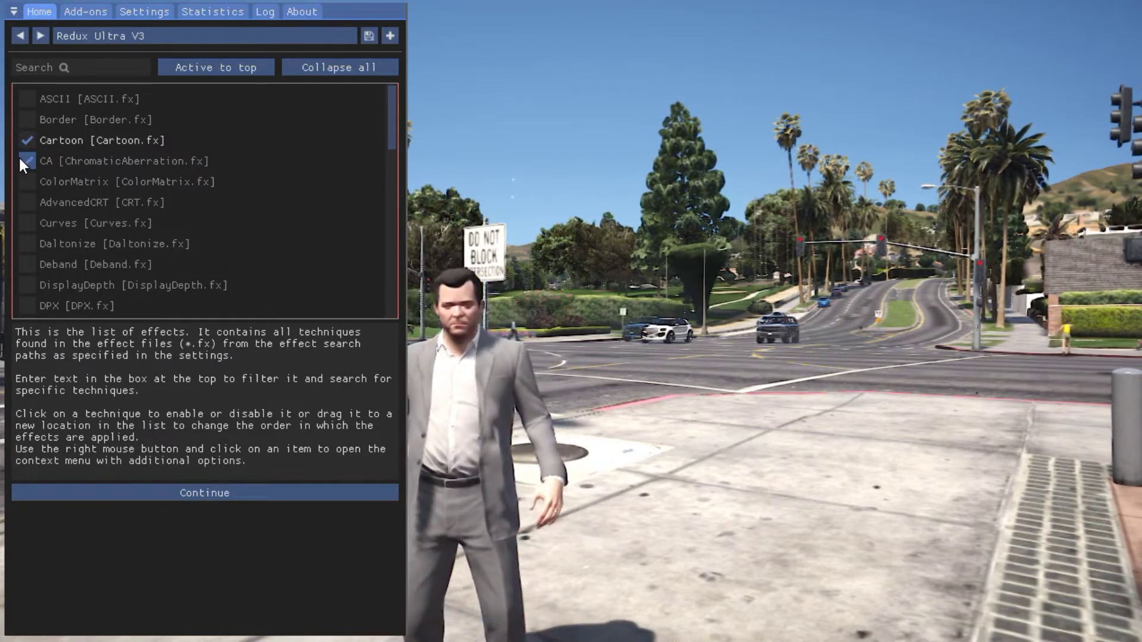
{"action": "scroll", "coordinate": [19, 179], "scroll_direction": "down", "scroll_amount": 3}
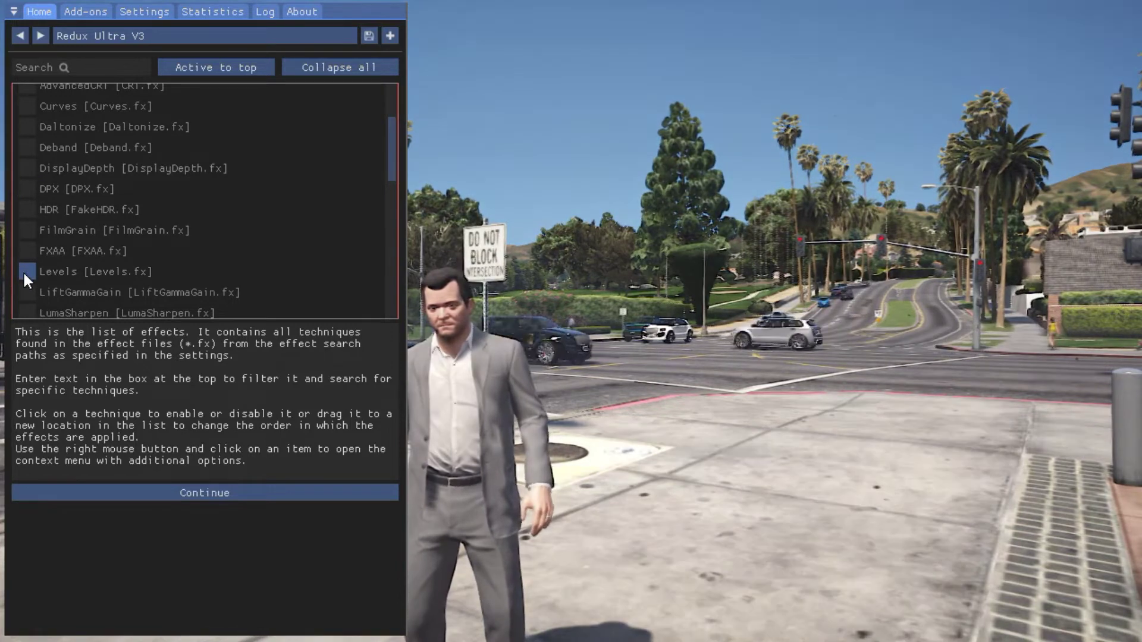
{"action": "scroll", "coordinate": [24, 275], "scroll_direction": "down", "scroll_amount": 1}
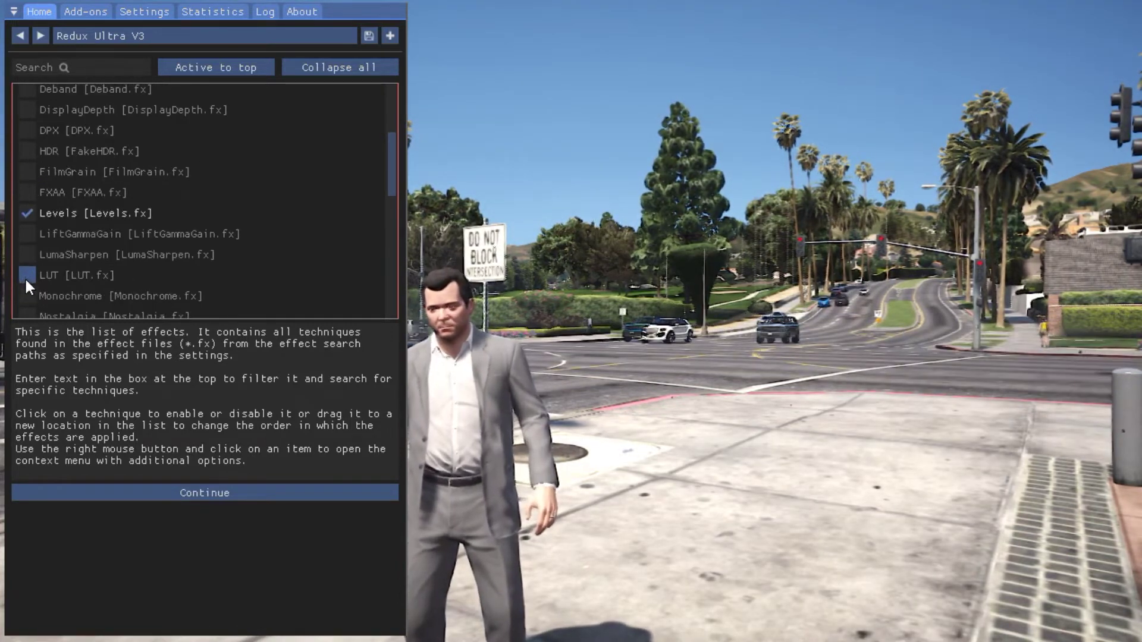
{"action": "left_click", "coordinate": [42, 234]}
{"action": "left_click", "coordinate": [42, 234]}
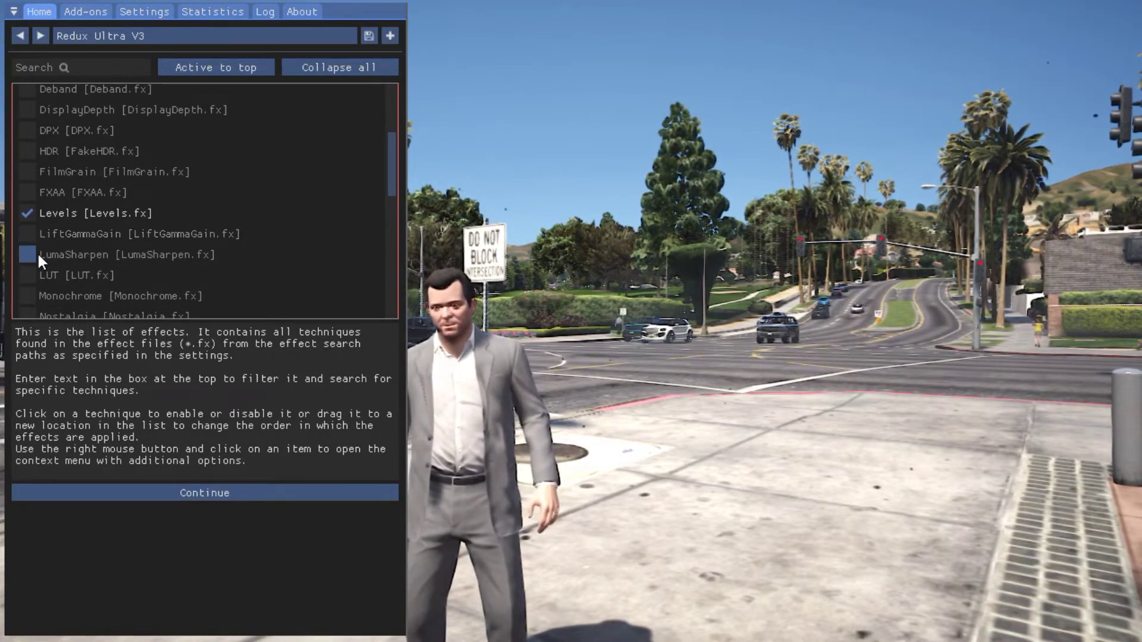
Preview the Gravity effect, switch it back off and enable RealLongExposure.
{"action": "scroll", "coordinate": [37, 256], "scroll_direction": "down", "scroll_amount": 3}
{"action": "scroll", "coordinate": [29, 271], "scroll_direction": "down", "scroll_amount": 4}
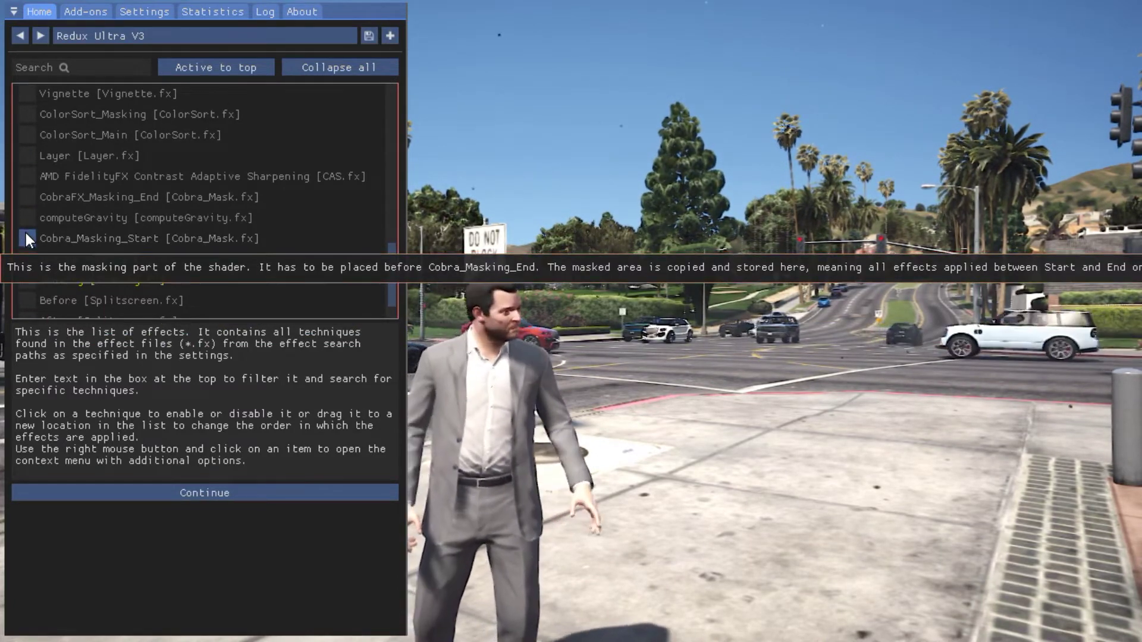
{"action": "scroll", "coordinate": [23, 244], "scroll_direction": "down", "scroll_amount": 1}
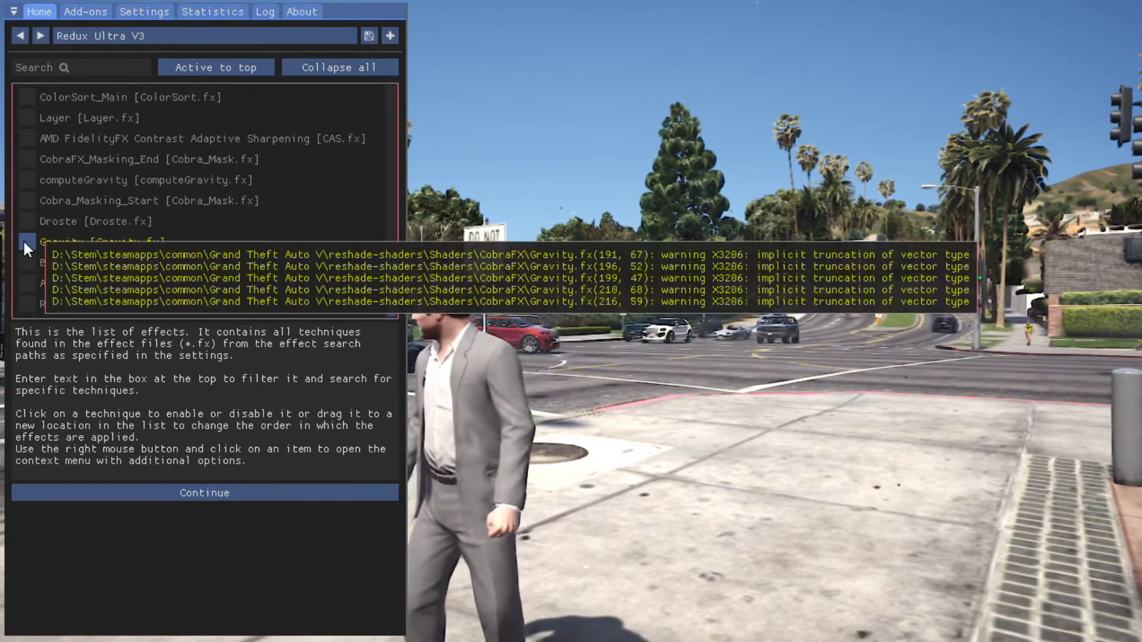
{"action": "left_click", "coordinate": [23, 240]}
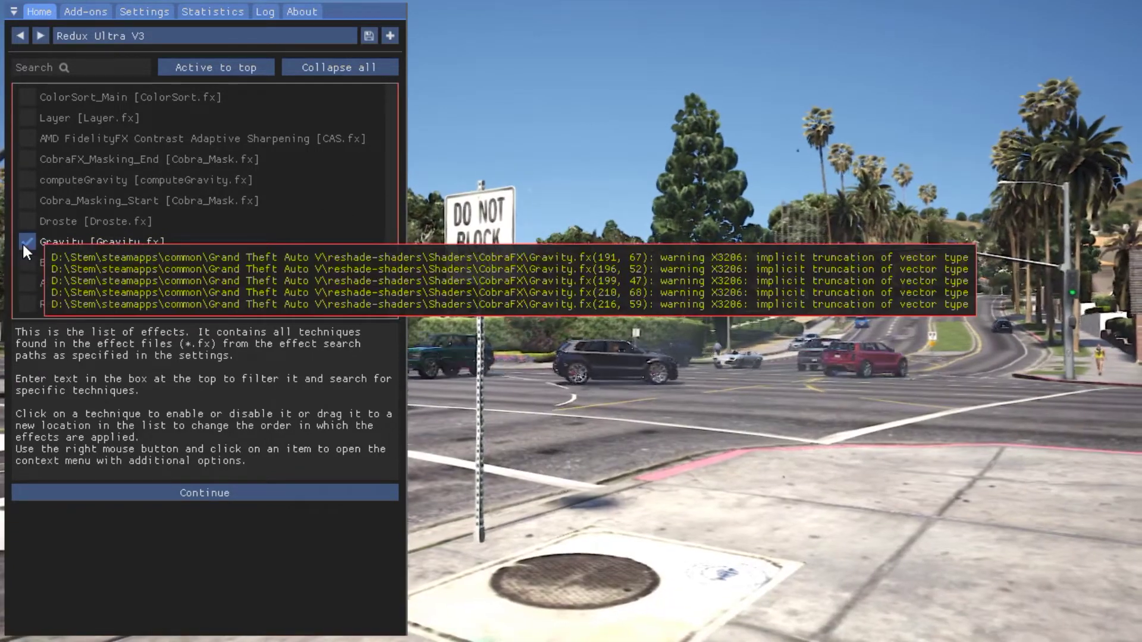
{"action": "left_click", "coordinate": [22, 241]}
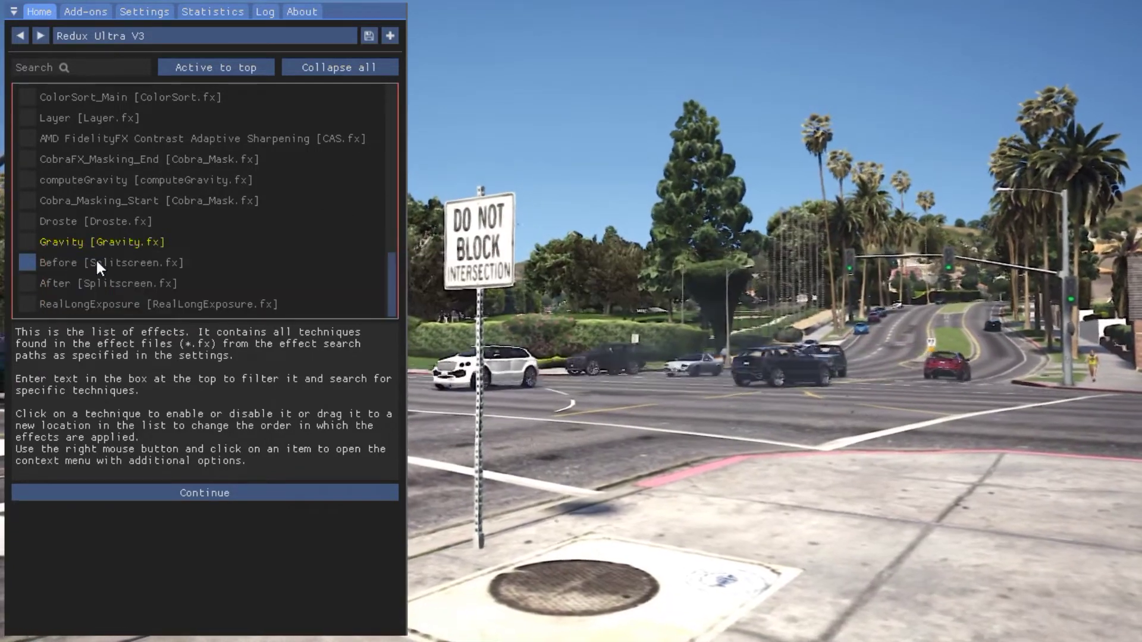
{"action": "left_click", "coordinate": [42, 304]}
Load the Colorful Realistic.ini preset from the Grand Theft Auto V folder.
{"action": "left_click", "coordinate": [124, 38]}
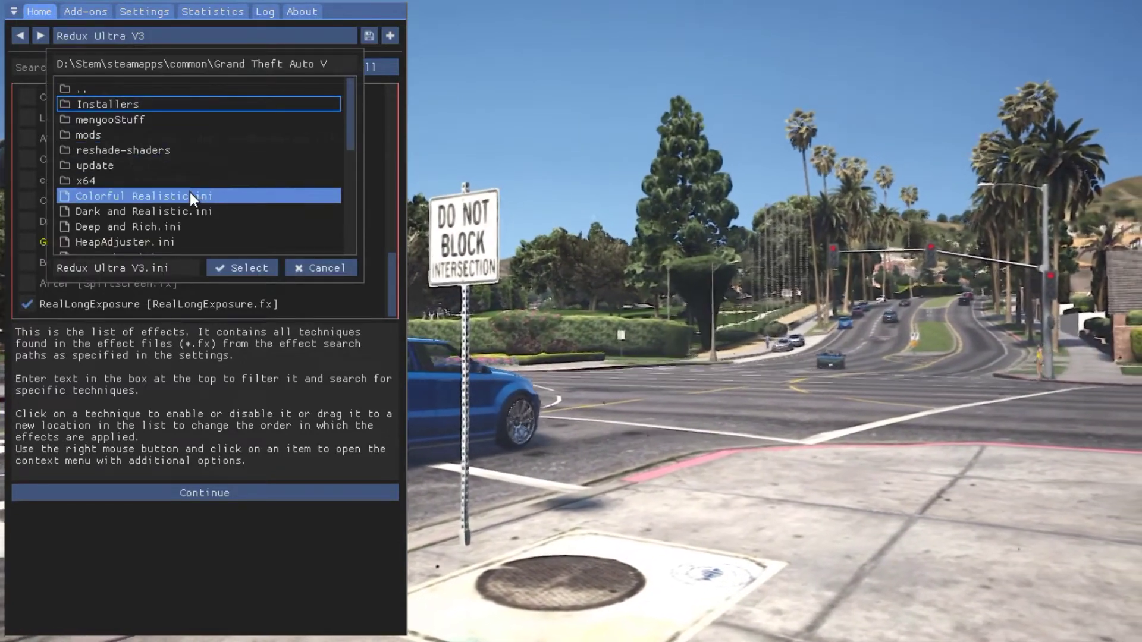
{"action": "left_click", "coordinate": [193, 196]}
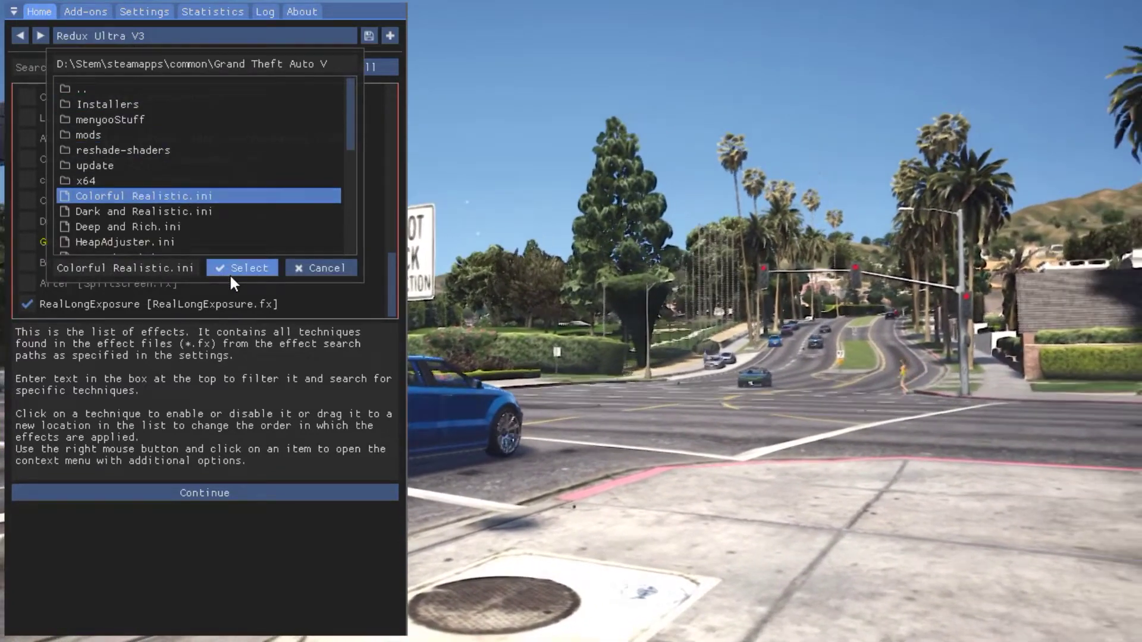
{"action": "left_click", "coordinate": [241, 267]}
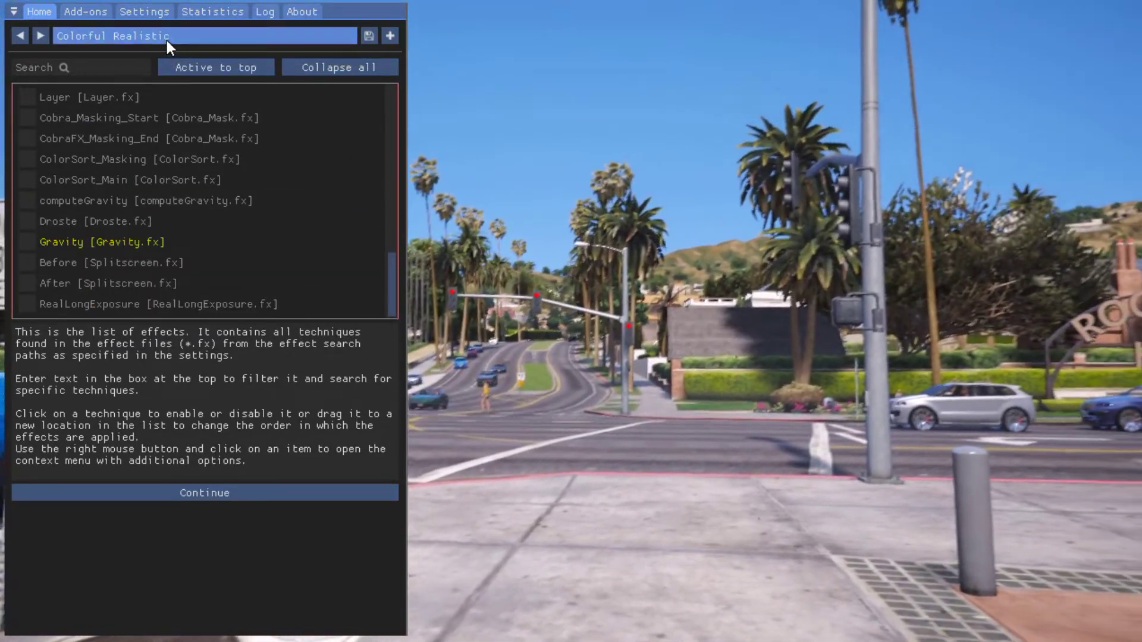
Switch the active ReShade preset to Dark and Realistic.ini.
{"action": "left_click", "coordinate": [166, 37]}
{"action": "left_click", "coordinate": [81, 211]}
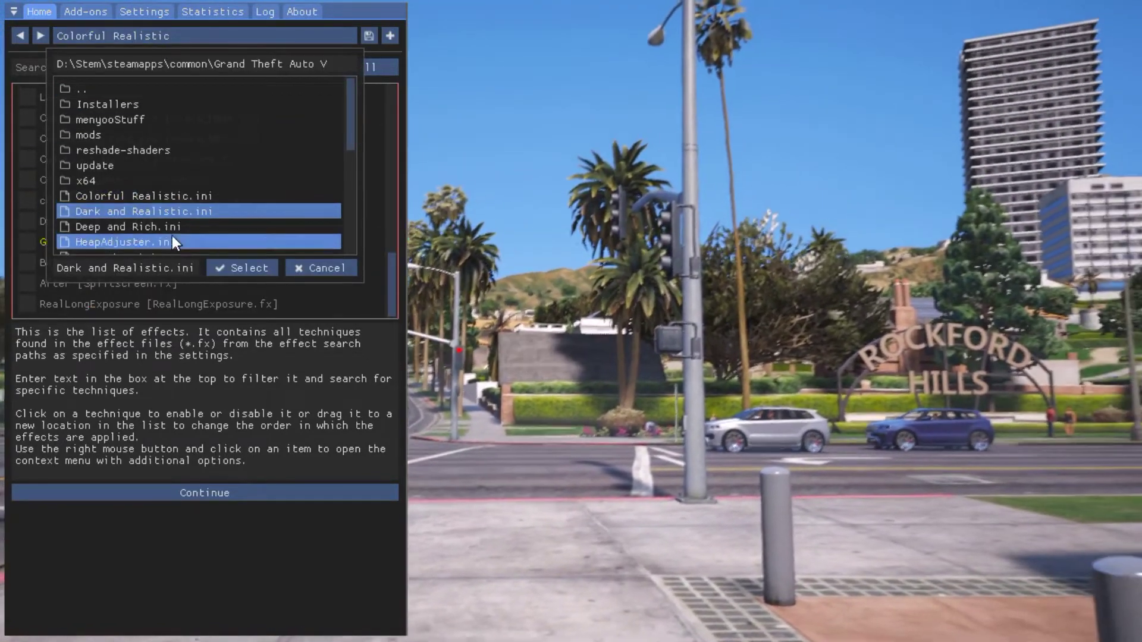
{"action": "left_click", "coordinate": [234, 266]}
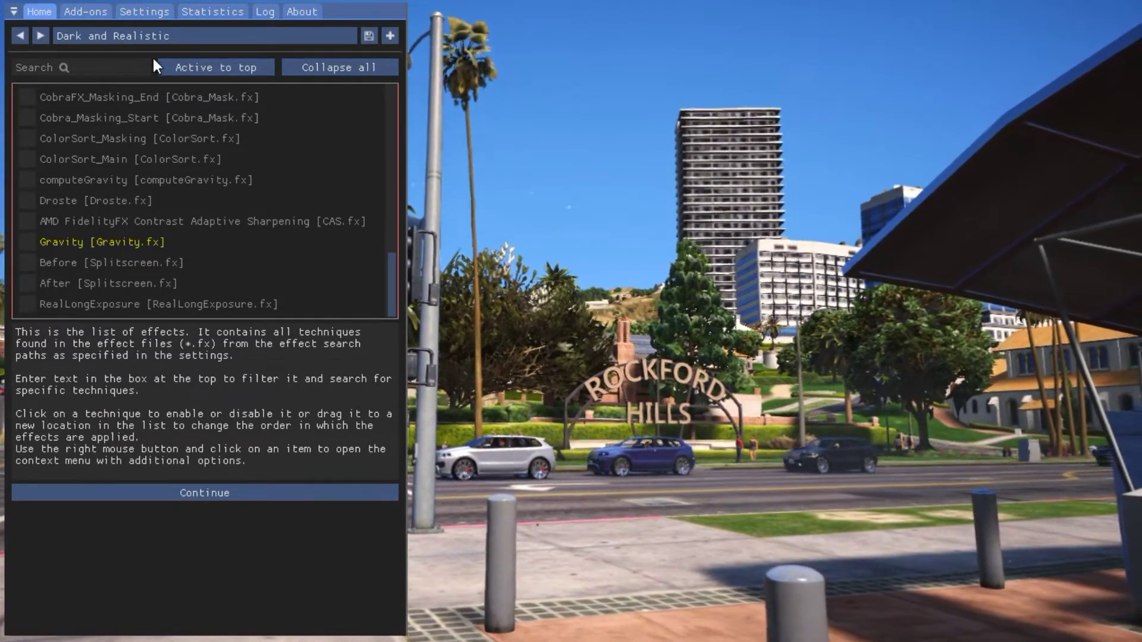
Switch the active ReShade preset to Deep and Rich.ini.
{"action": "left_click", "coordinate": [153, 38]}
{"action": "scroll", "coordinate": [167, 173], "scroll_direction": "down", "scroll_amount": 1}
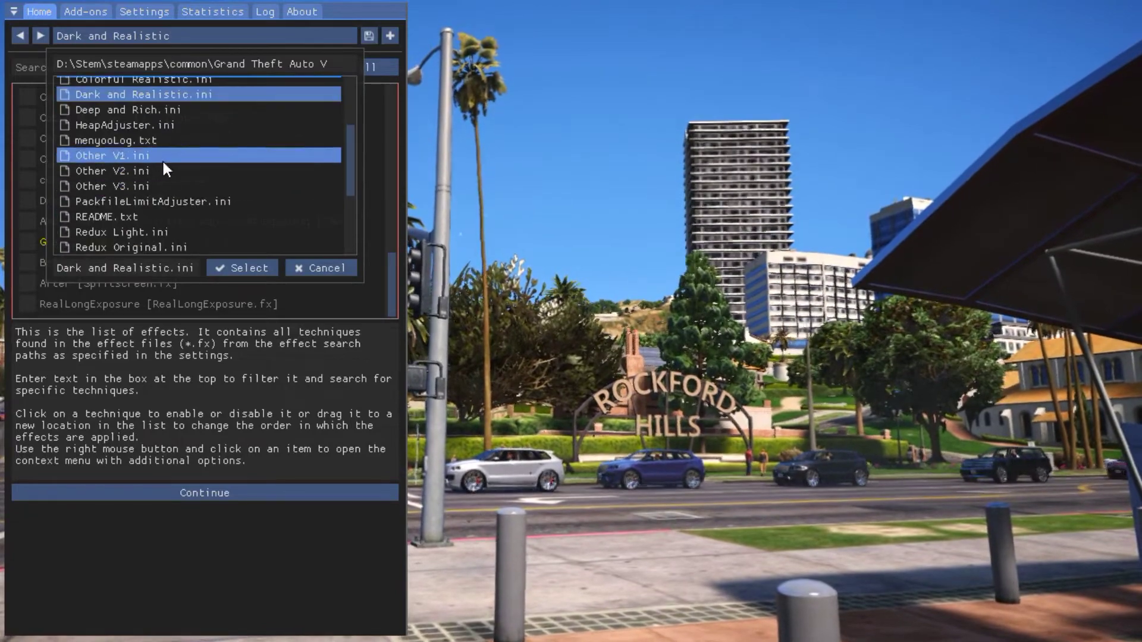
{"action": "left_click", "coordinate": [142, 112]}
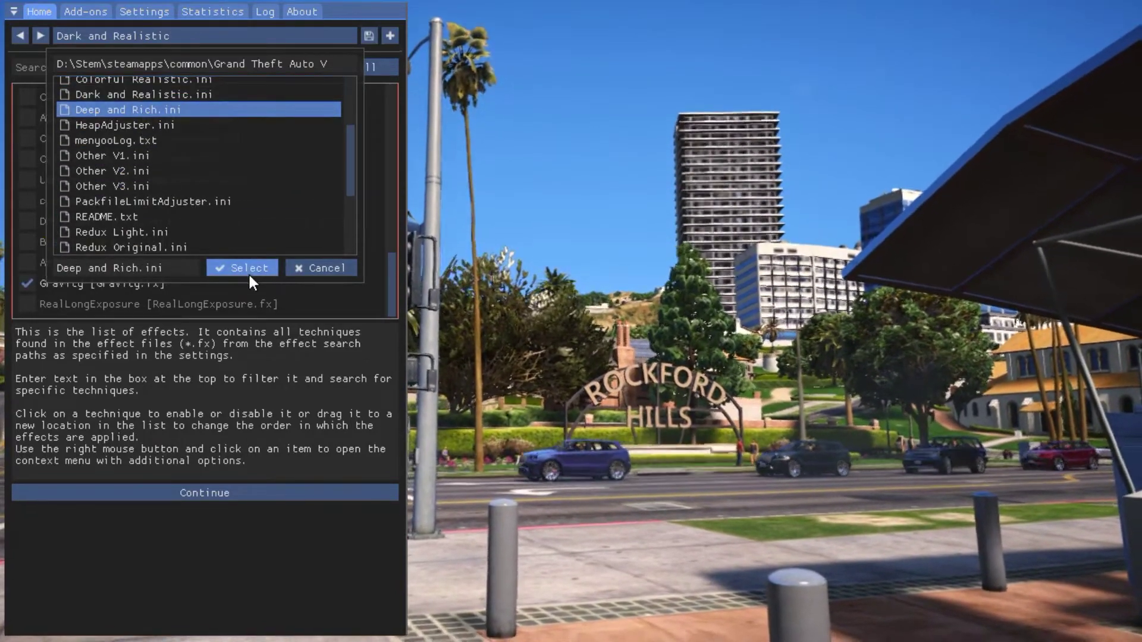
{"action": "left_click", "coordinate": [248, 268]}
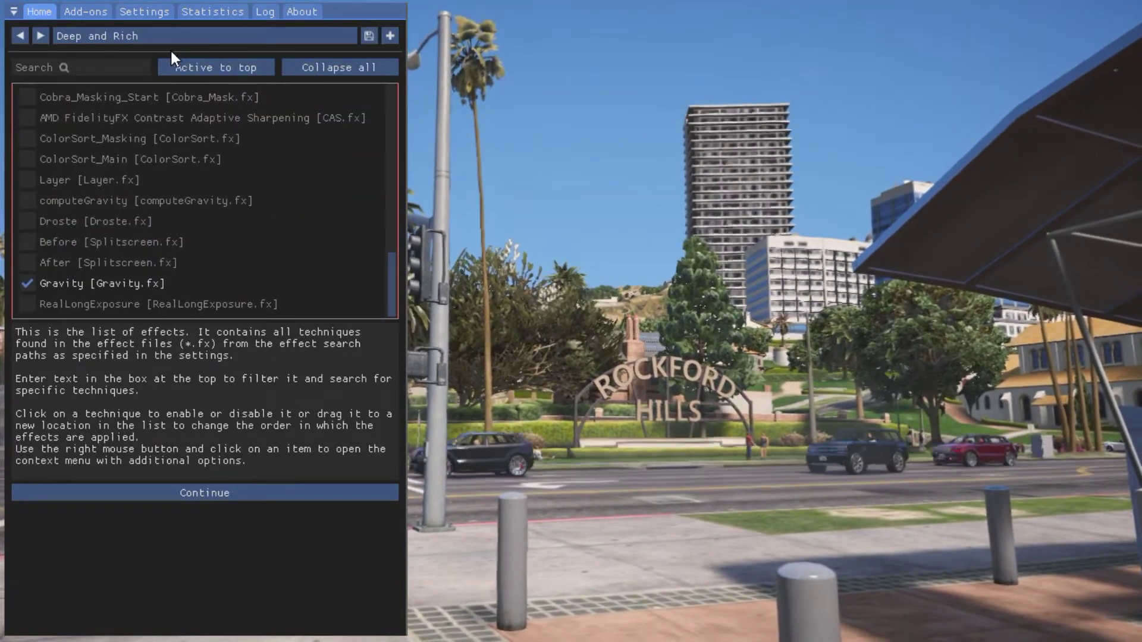
Try to load HeapAdjuster.ini as the ReShade preset.
{"action": "left_click", "coordinate": [163, 36]}
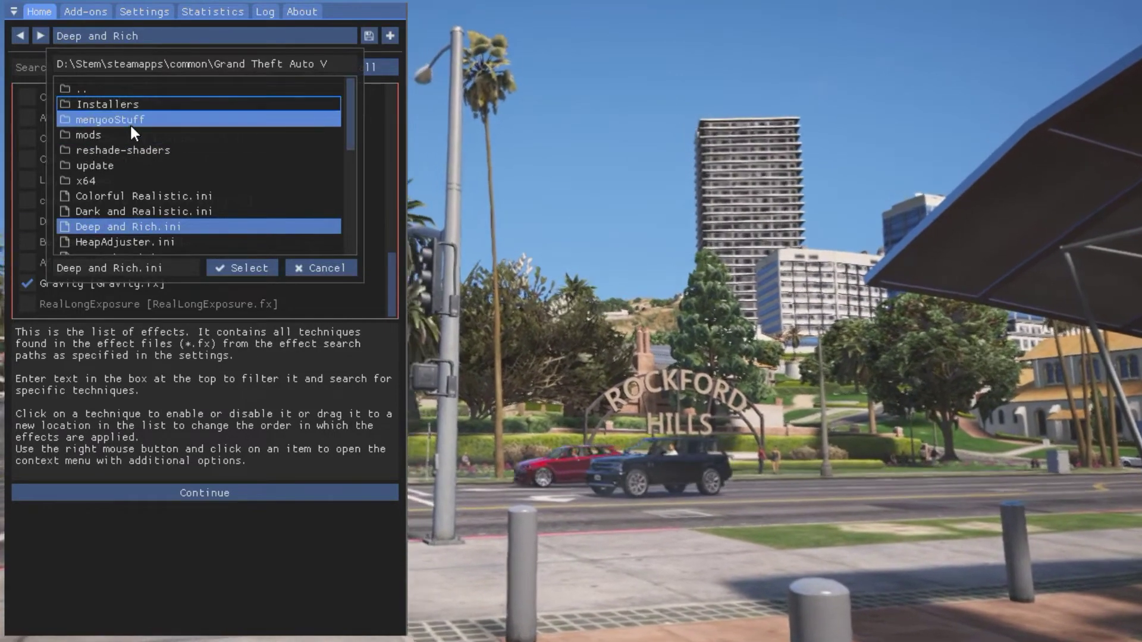
{"action": "scroll", "coordinate": [130, 126], "scroll_direction": "down", "scroll_amount": 2}
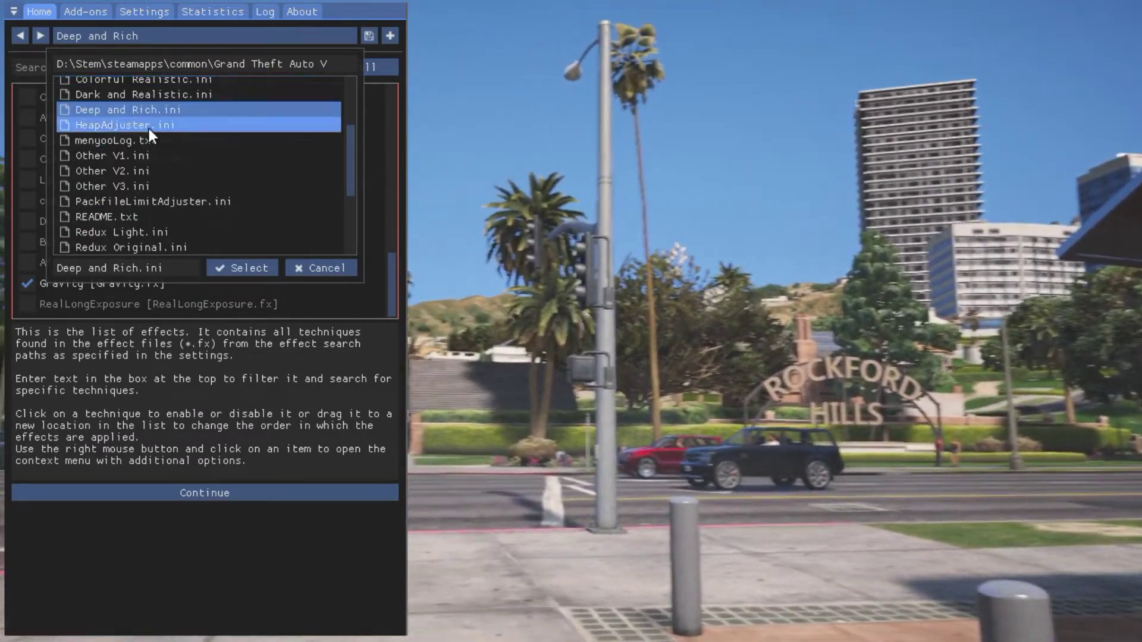
{"action": "left_click", "coordinate": [149, 129]}
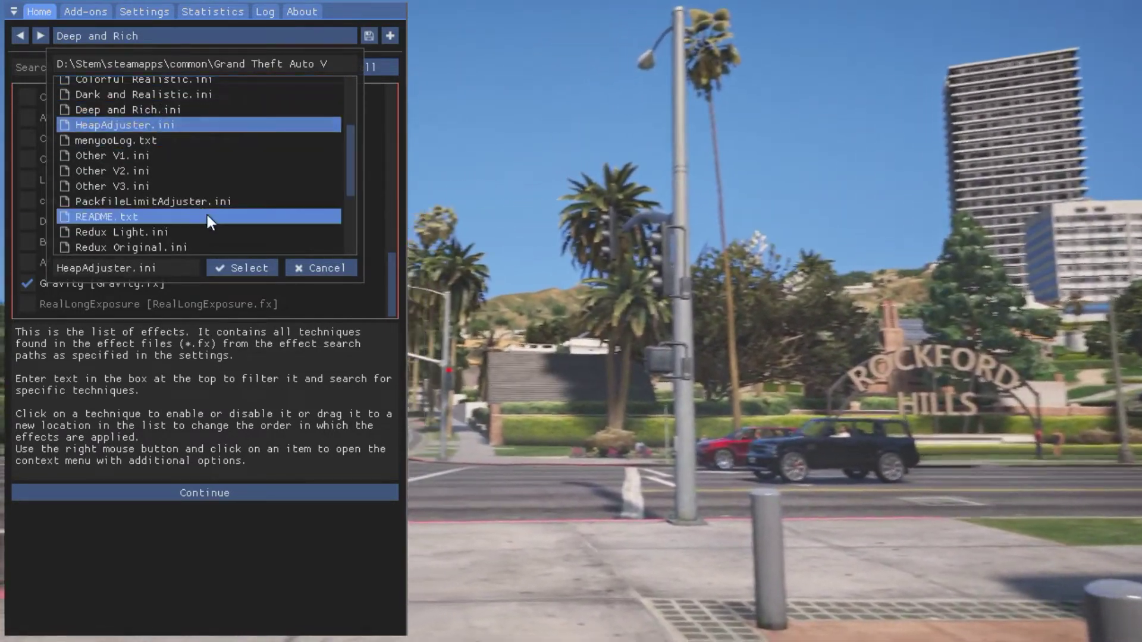
{"action": "left_click", "coordinate": [241, 267]}
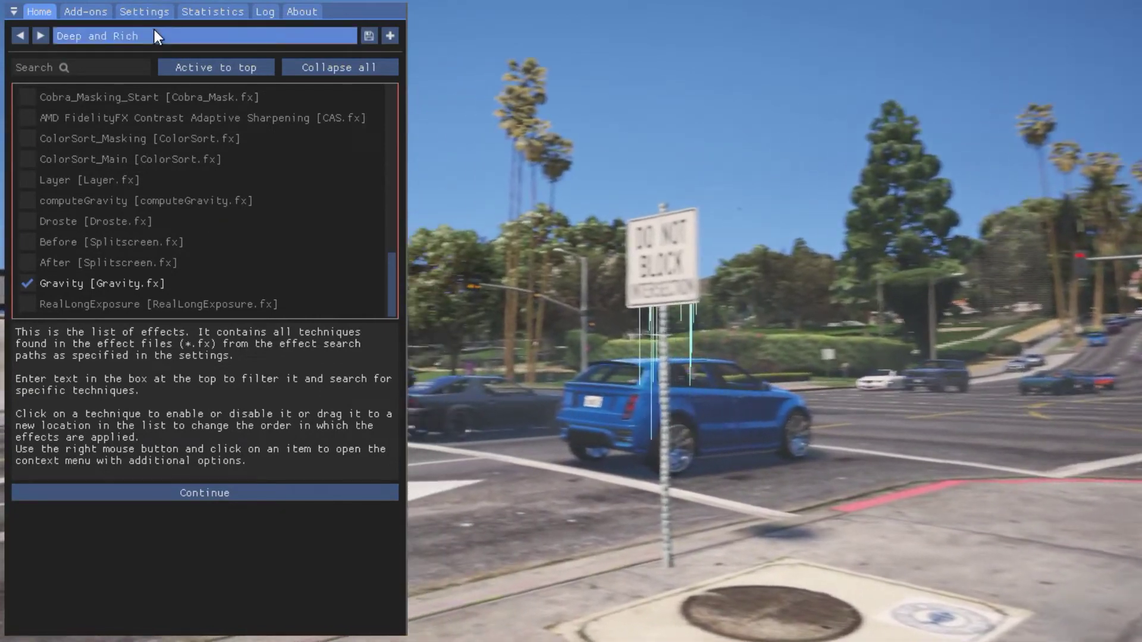
Open the preset file browser in the Grand Theft Auto V folder.
{"action": "left_click", "coordinate": [155, 31]}
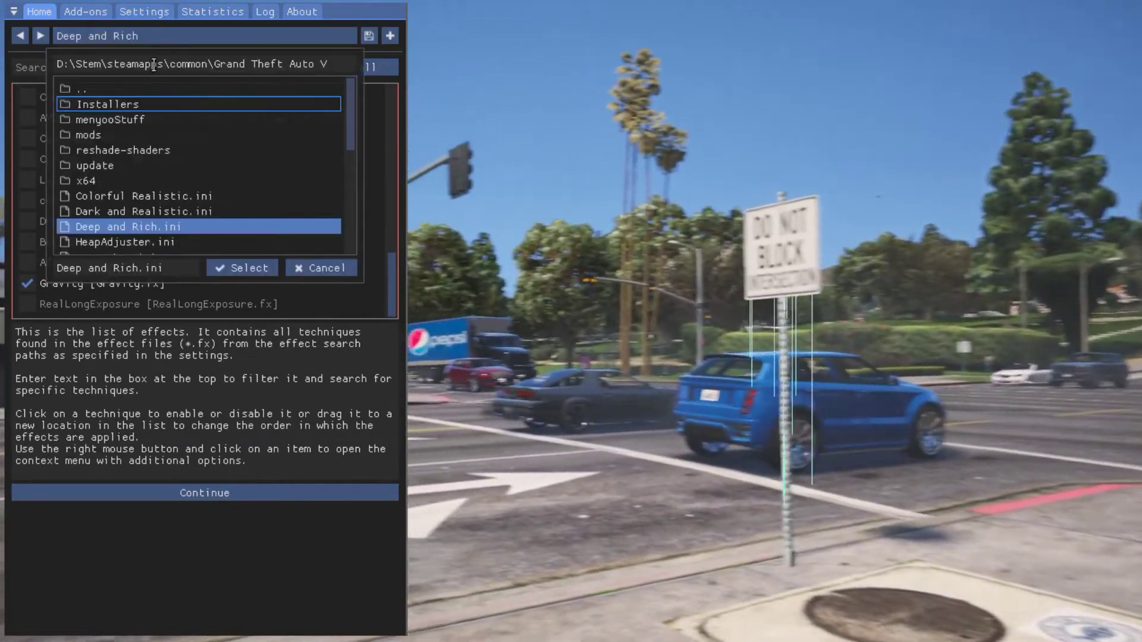